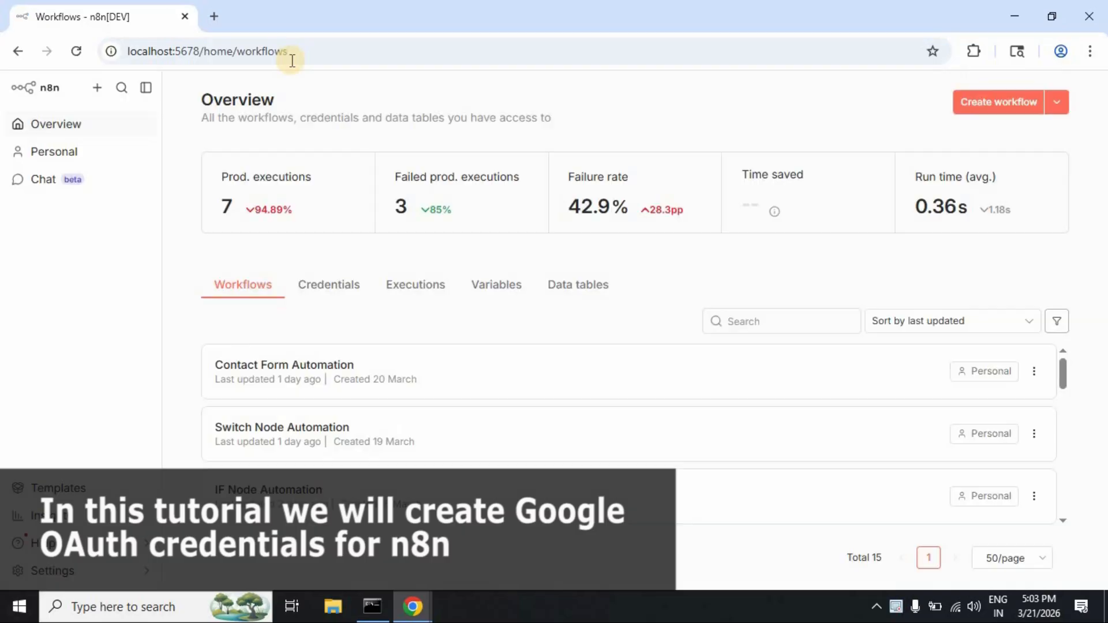
Step: Create a new blank workflow from the n8n Overview page
{"action": "left_click", "coordinate": [1006, 105]}
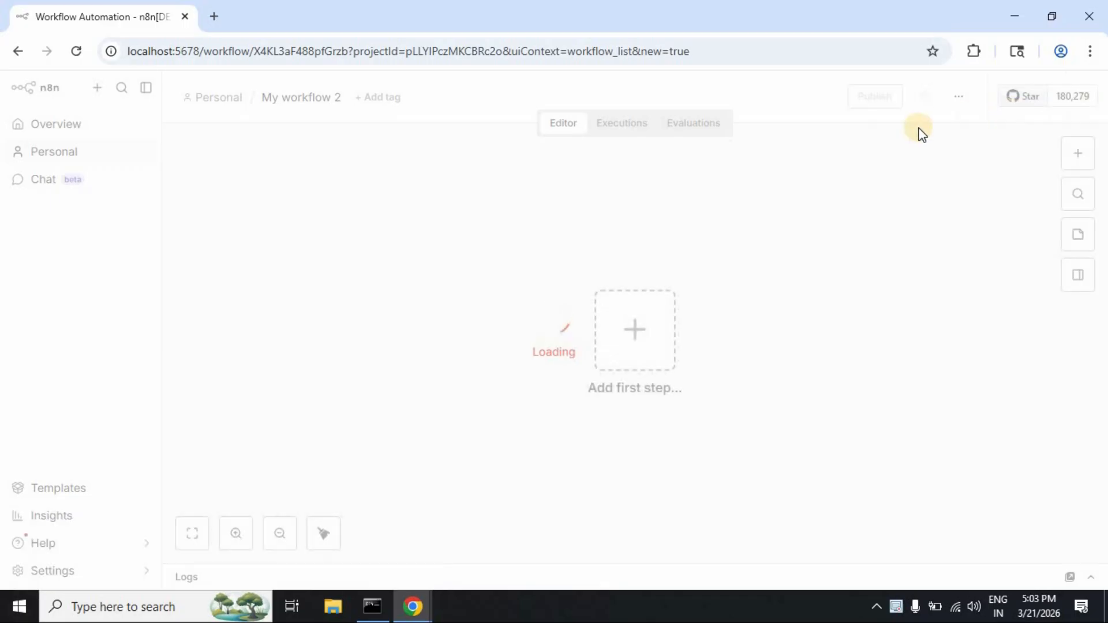
Step: Add a Google Sheets 'Append row in sheet' node as the first step, found by searching 'goo'
{"action": "left_click", "coordinate": [635, 345]}
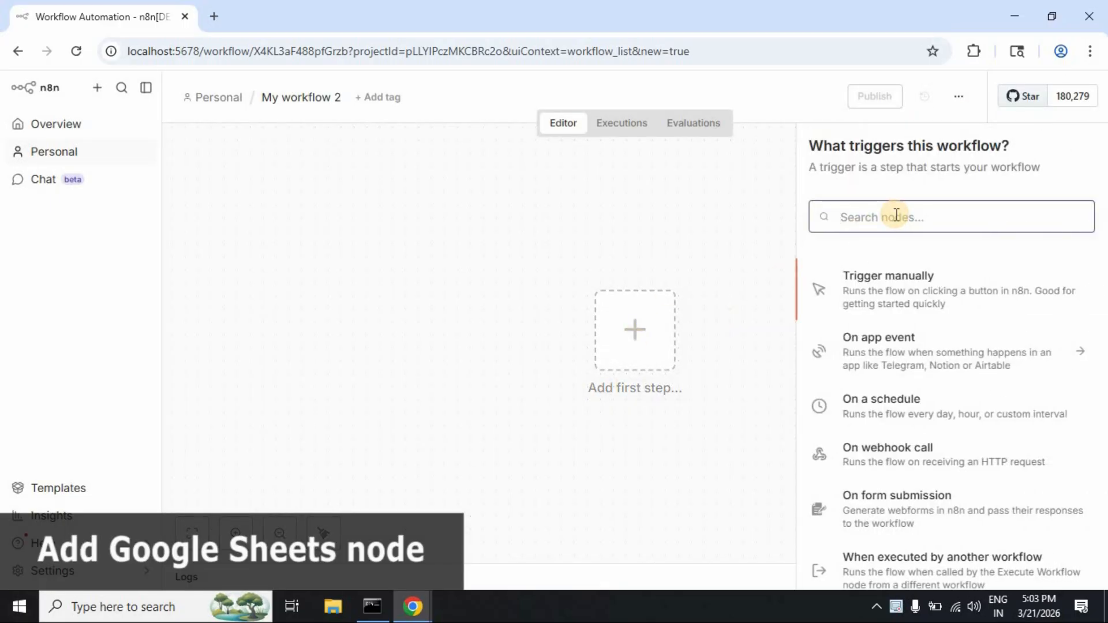
{"action": "type", "text": "goo"}
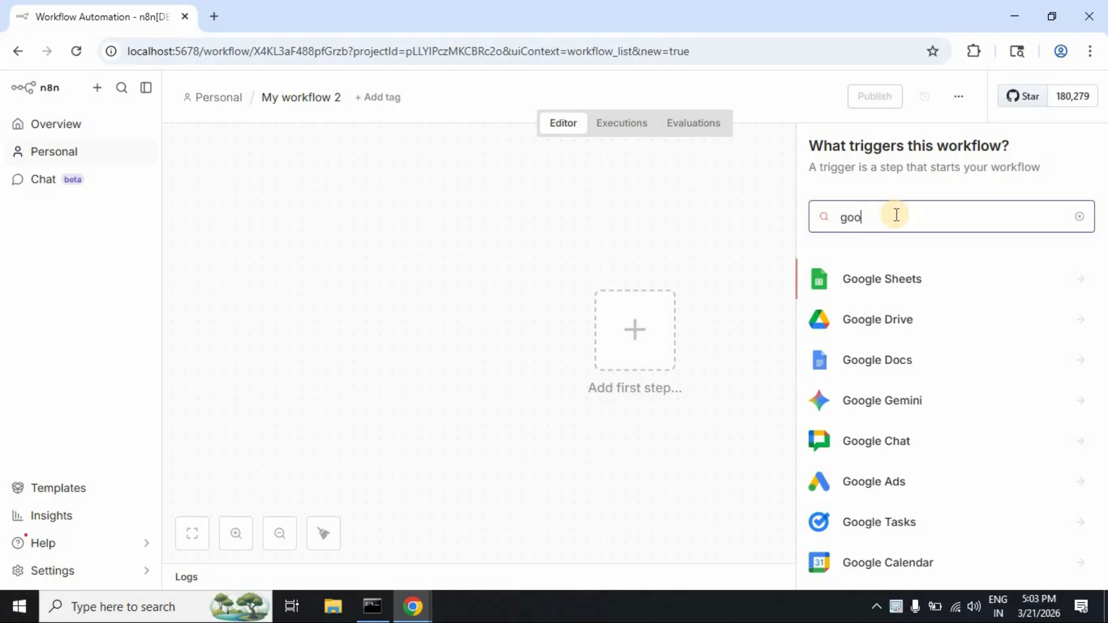
{"action": "left_click", "coordinate": [883, 279]}
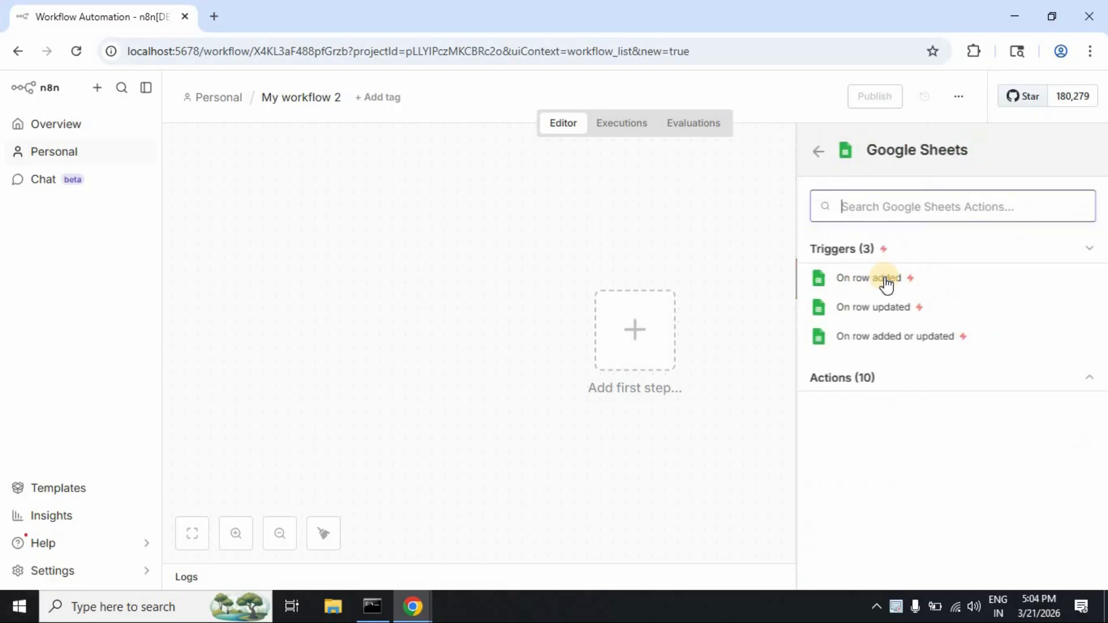
{"action": "left_click", "coordinate": [886, 381]}
{"action": "scroll", "coordinate": [886, 383], "scroll_direction": "down", "scroll_amount": 3}
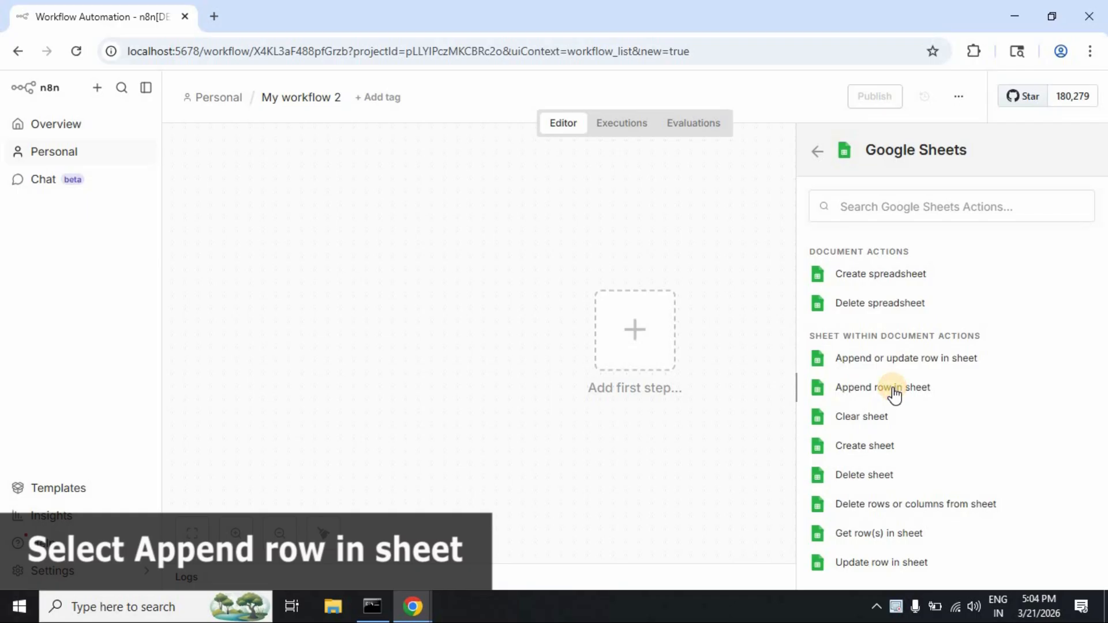
{"action": "left_click", "coordinate": [893, 391]}
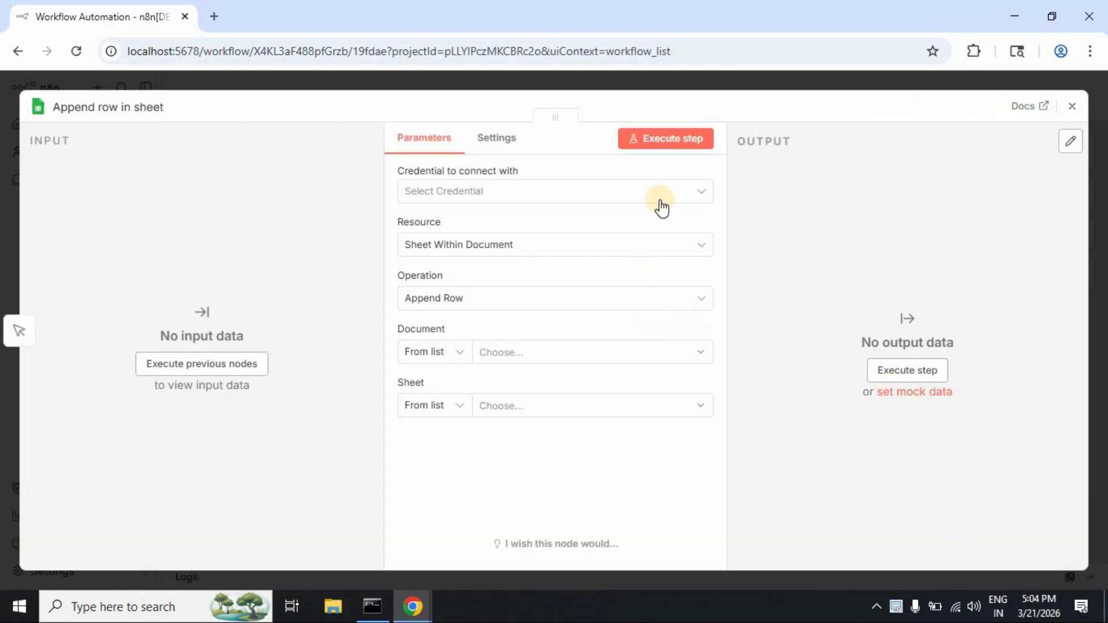
Step: Create a new Google Sheets credential and review its Sharing and Details sections
{"action": "left_click", "coordinate": [685, 192]}
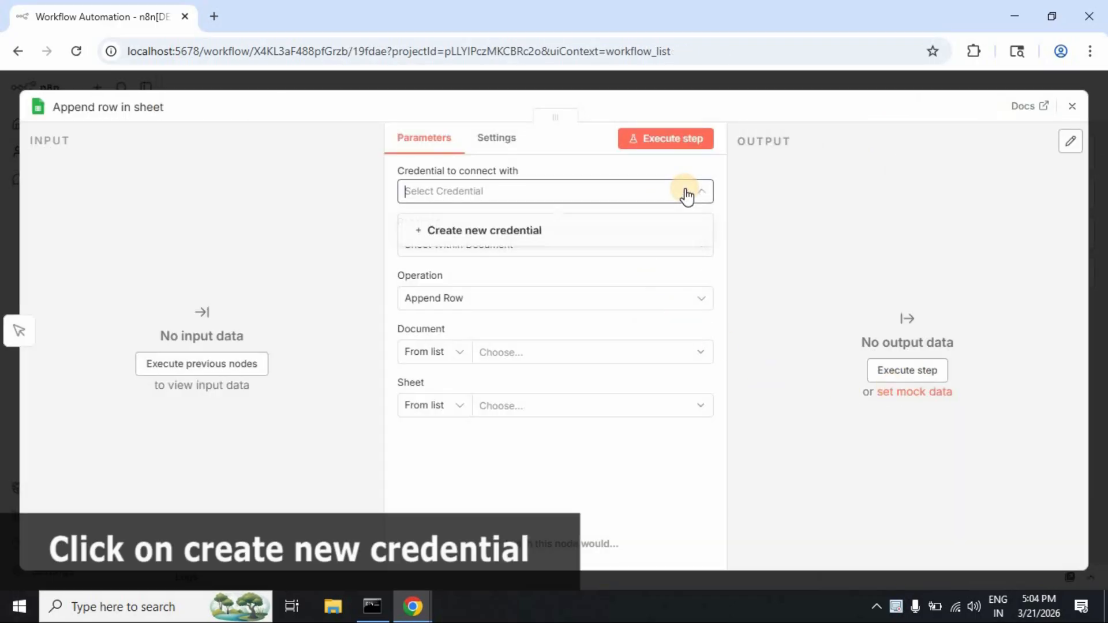
{"action": "left_click", "coordinate": [510, 234]}
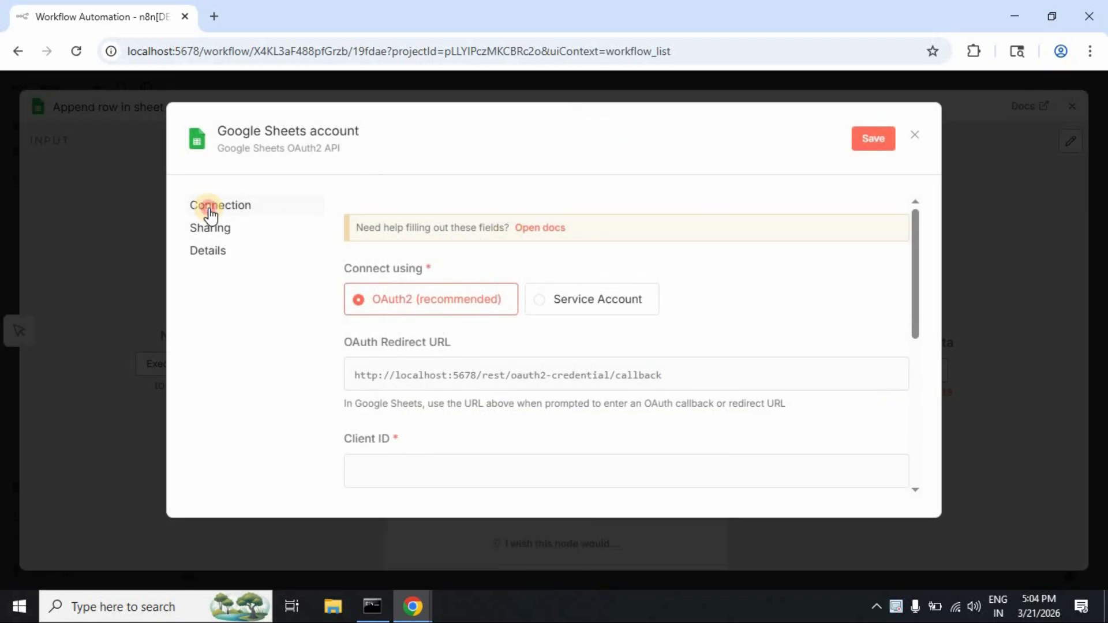
{"action": "left_click", "coordinate": [212, 234]}
{"action": "left_click", "coordinate": [209, 252]}
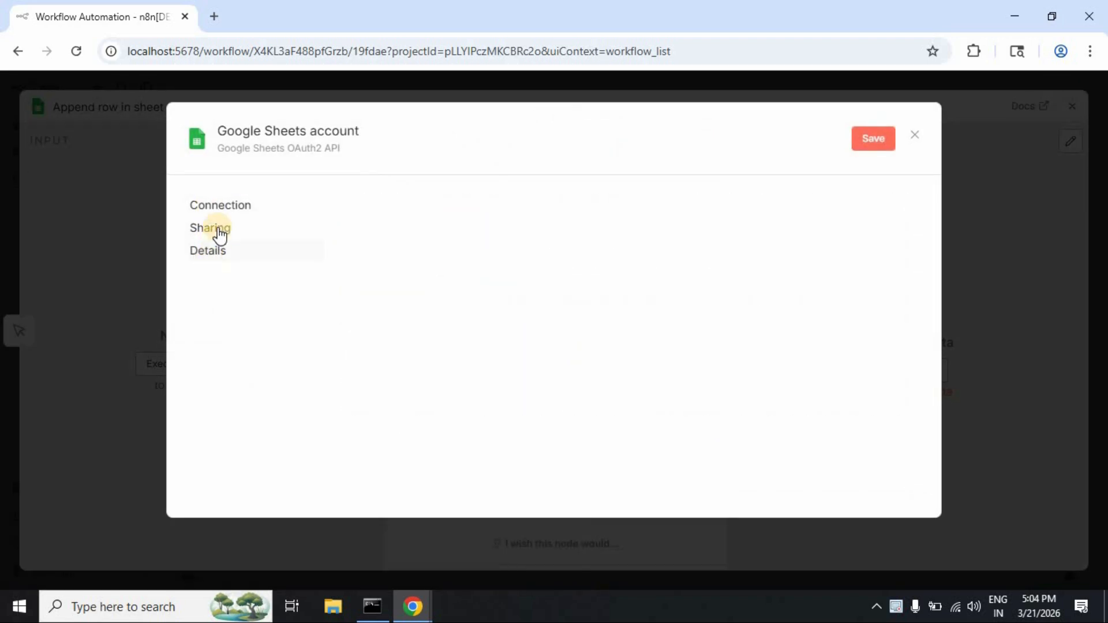
{"action": "left_click", "coordinate": [219, 209]}
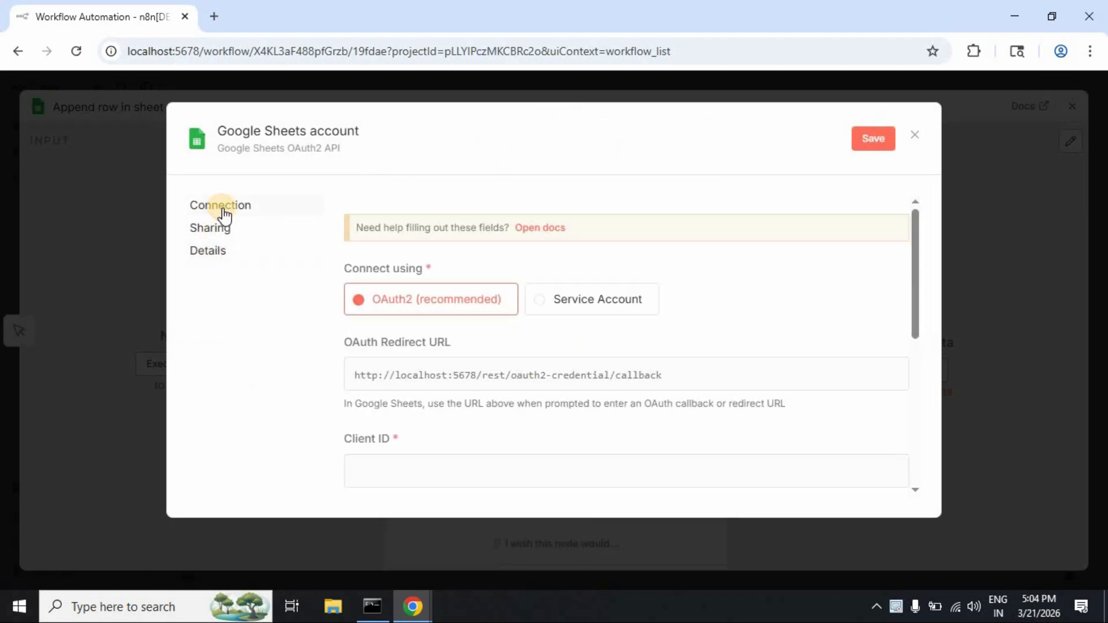
Step: Keep the OAuth2 connection type and leave the Client ID and Client Secret fields empty
{"action": "left_click", "coordinate": [594, 301]}
{"action": "scroll", "coordinate": [591, 297], "scroll_direction": "down", "scroll_amount": 6}
{"action": "scroll", "coordinate": [577, 298], "scroll_direction": "up", "scroll_amount": 6}
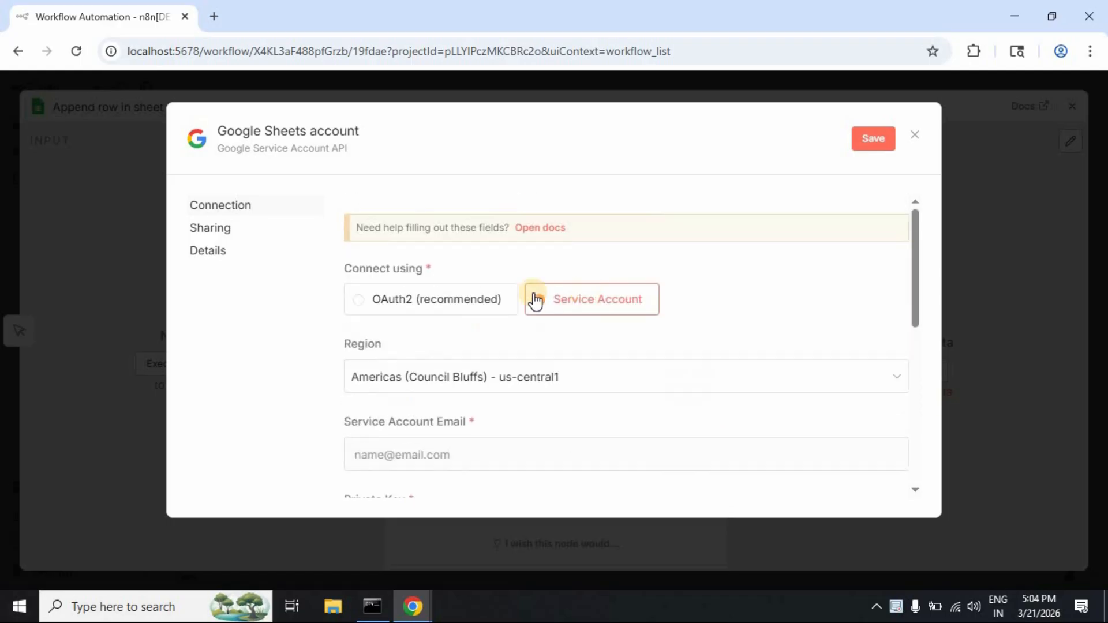
{"action": "left_click", "coordinate": [454, 301]}
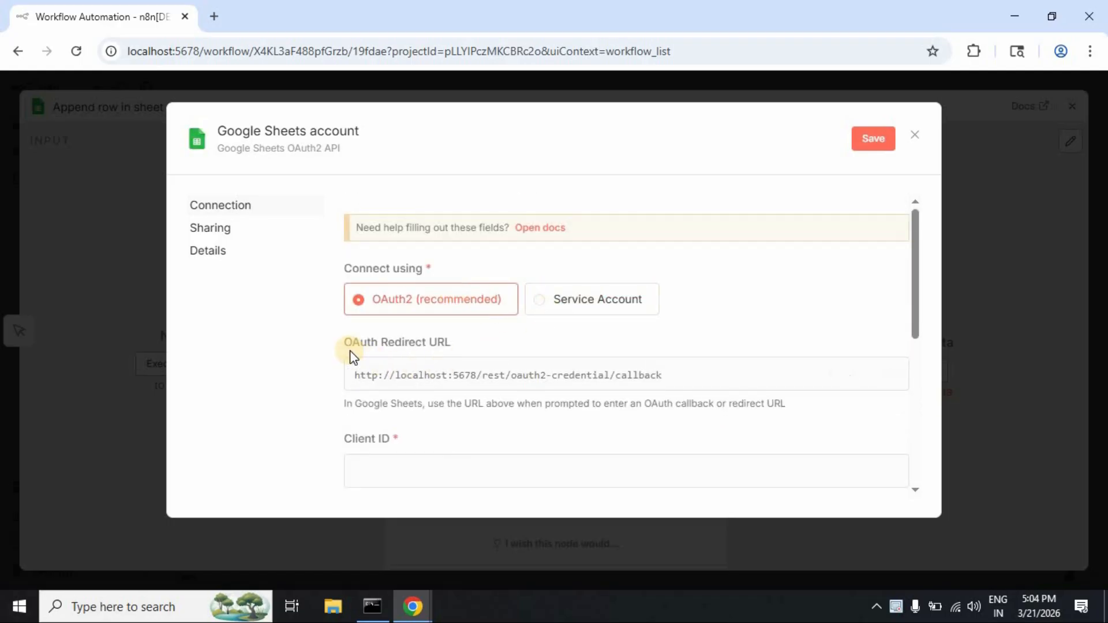
{"action": "scroll", "coordinate": [695, 309], "scroll_direction": "down", "scroll_amount": 3}
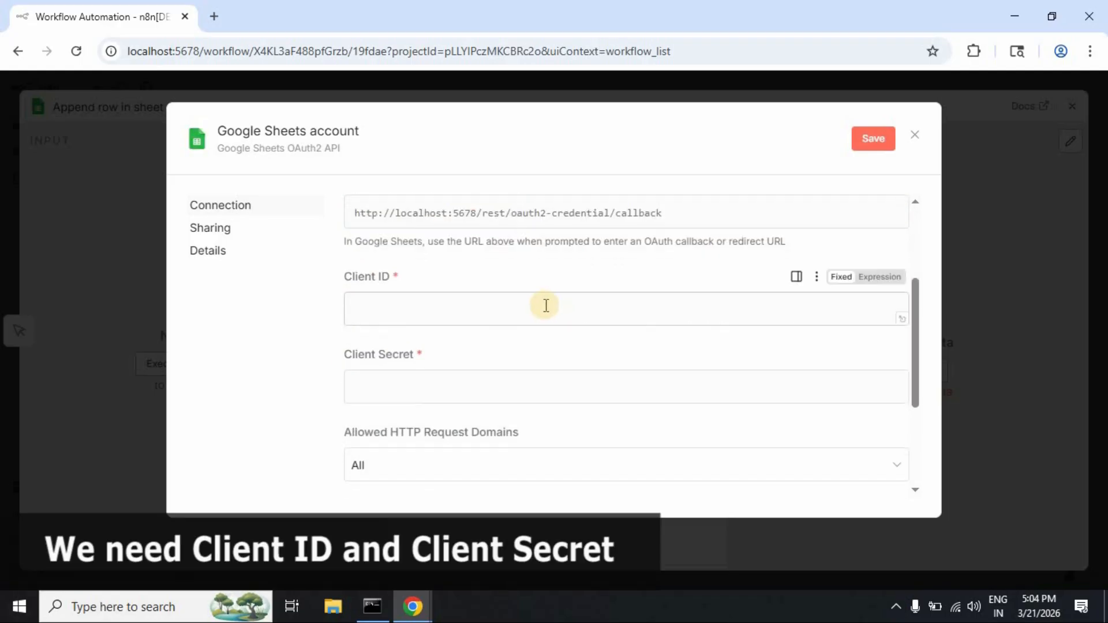
{"action": "left_click", "coordinate": [546, 305]}
{"action": "left_click", "coordinate": [528, 385]}
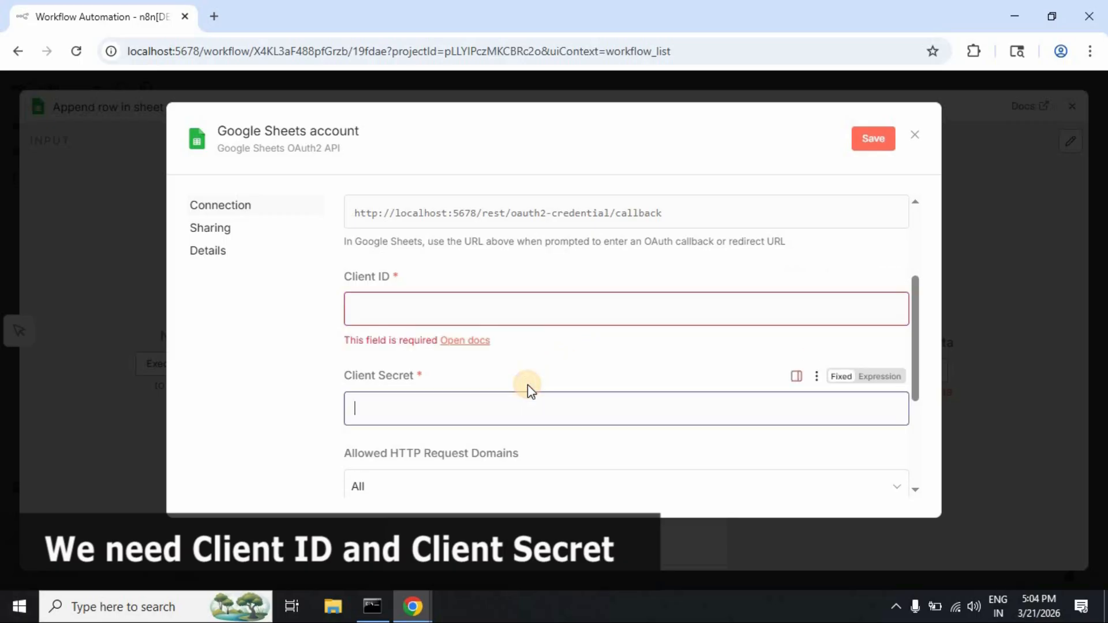
{"action": "left_click", "coordinate": [588, 369]}
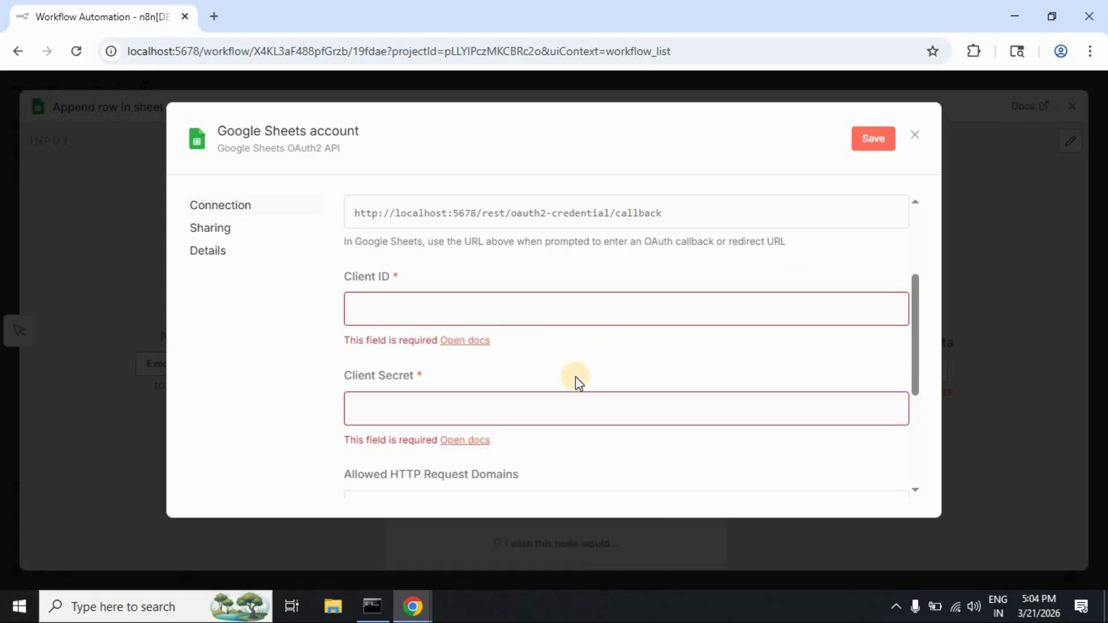
Step: Go to console.cloud.google.com in the incognito window and view all Cloud products
{"action": "mouse_move", "coordinate": [413, 606]}
{"action": "left_click", "coordinate": [469, 557]}
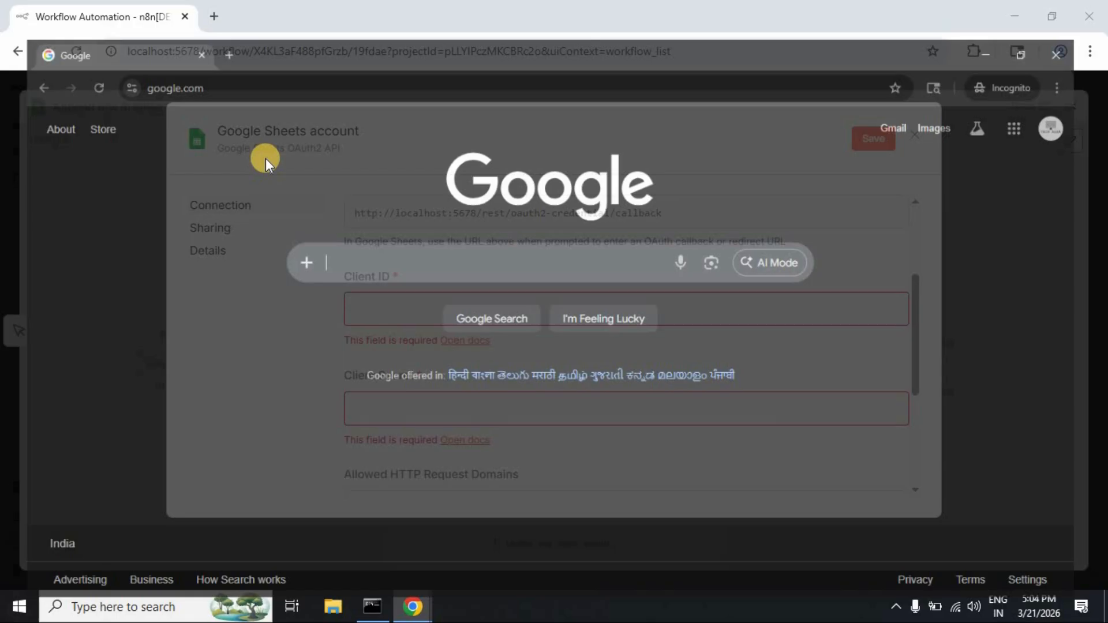
{"action": "left_click", "coordinate": [262, 52]}
{"action": "type", "text": "con"}
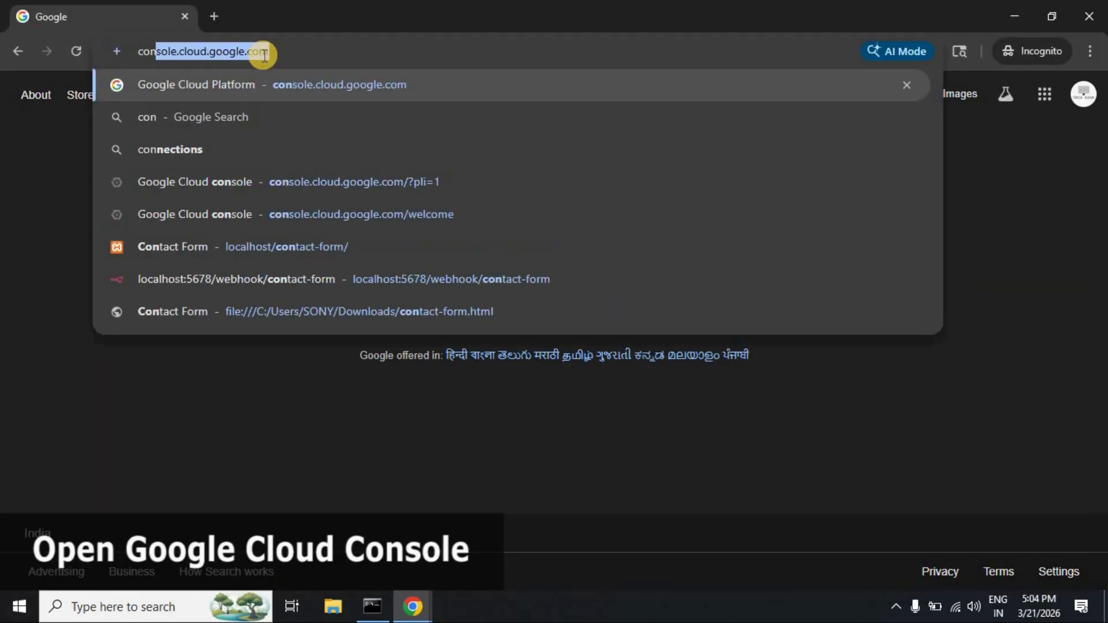
{"action": "key", "text": "Return"}
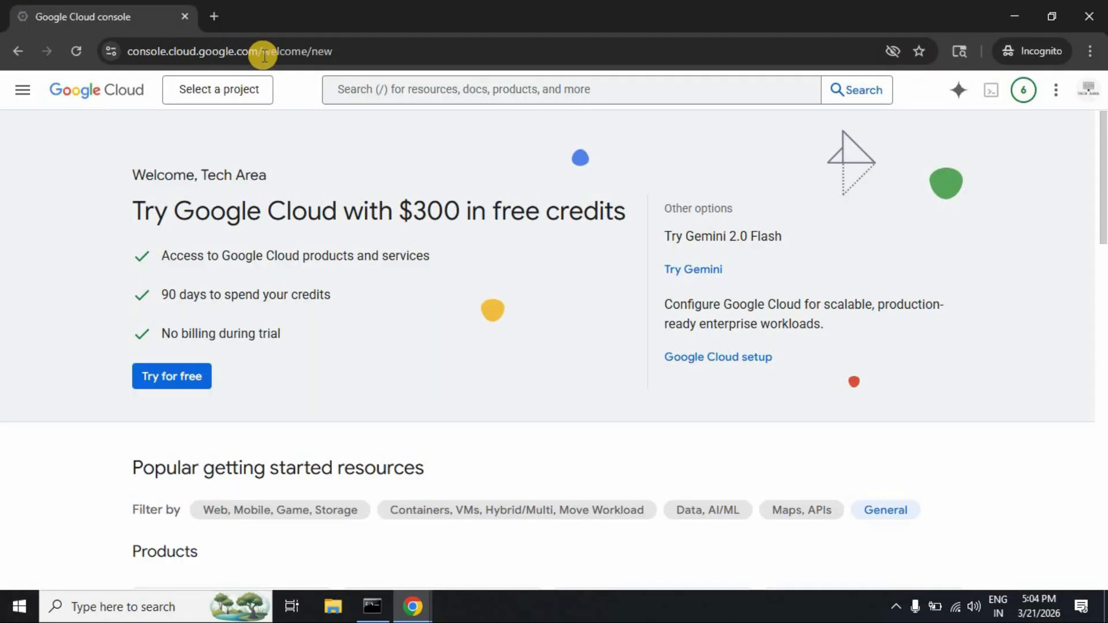
{"action": "scroll", "coordinate": [354, 240], "scroll_direction": "down", "scroll_amount": 10}
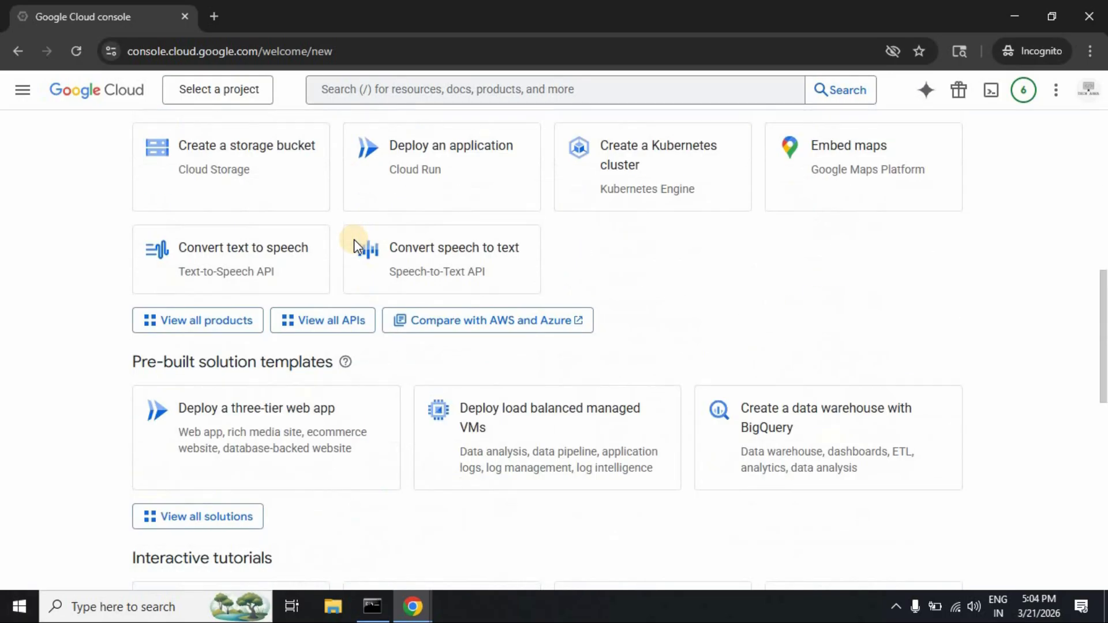
{"action": "left_click", "coordinate": [214, 319]}
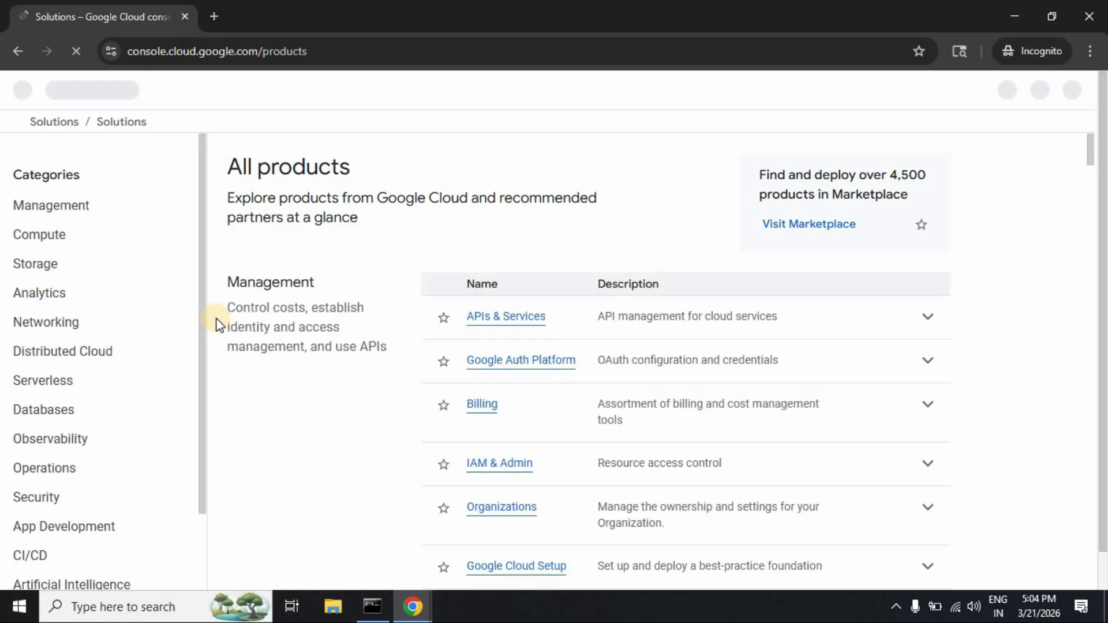
Step: Open Google Auth Platform and create the project 'My Project 18720' with its default name
{"action": "left_click", "coordinate": [532, 367]}
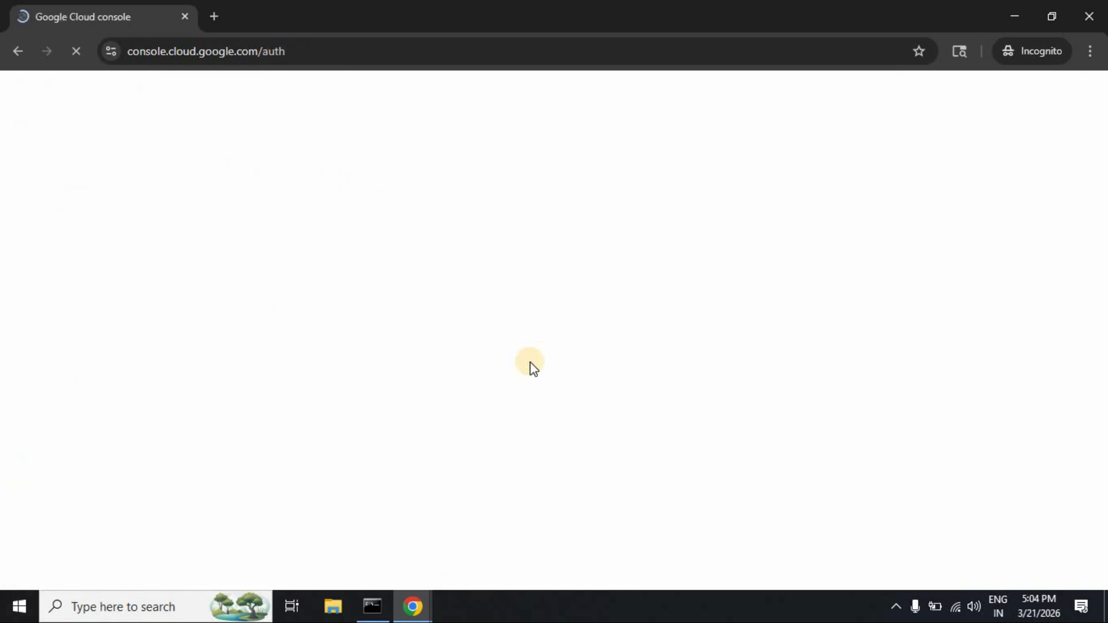
{"action": "left_click", "coordinate": [1027, 191]}
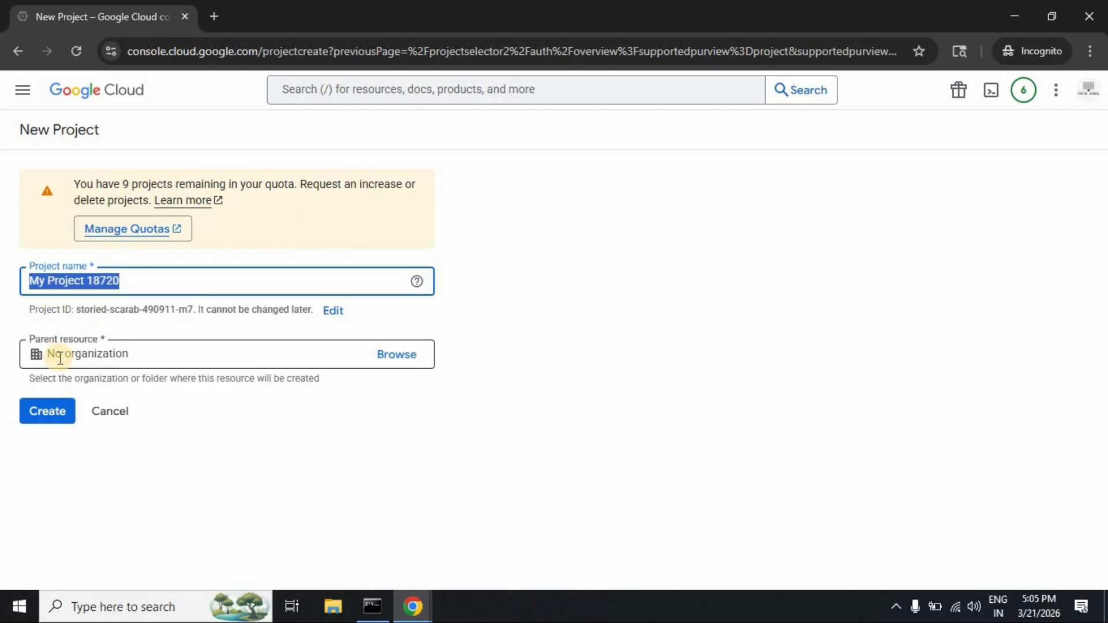
{"action": "left_click", "coordinate": [49, 413]}
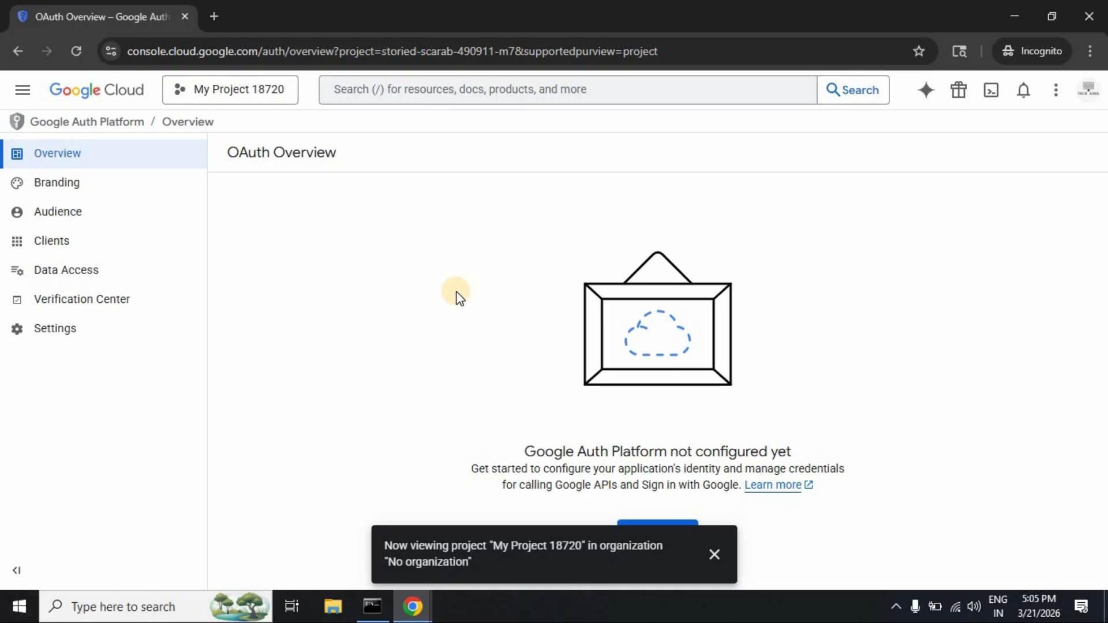
Step: Search 'google drive api', enable the Google Drive API, and return to the APIs & Services dashboard
{"action": "left_click", "coordinate": [449, 92]}
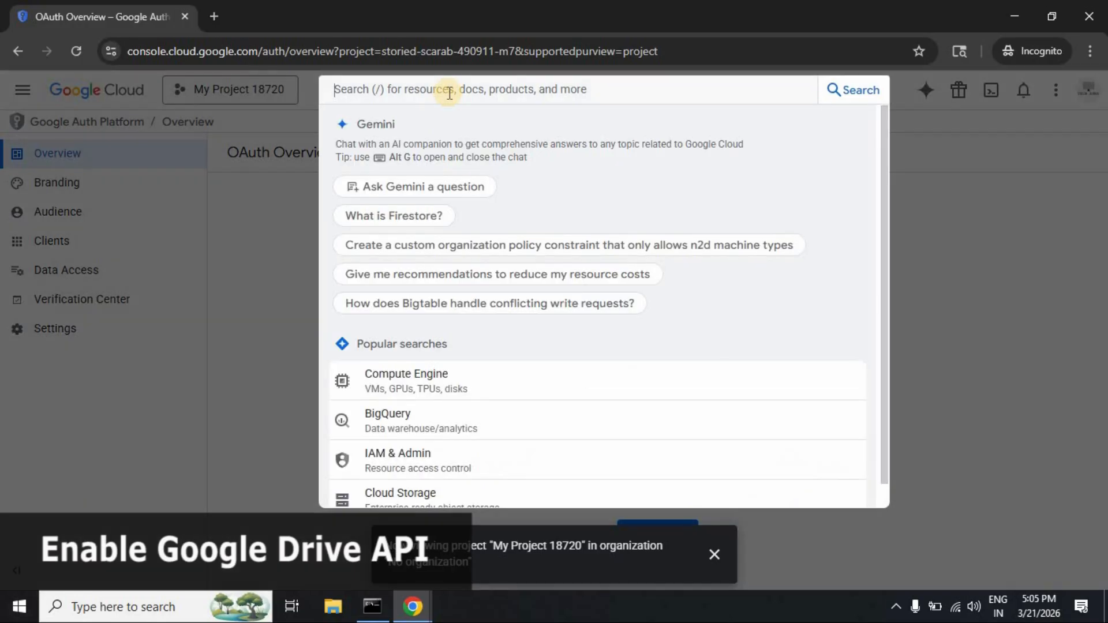
{"action": "type", "text": "google"}
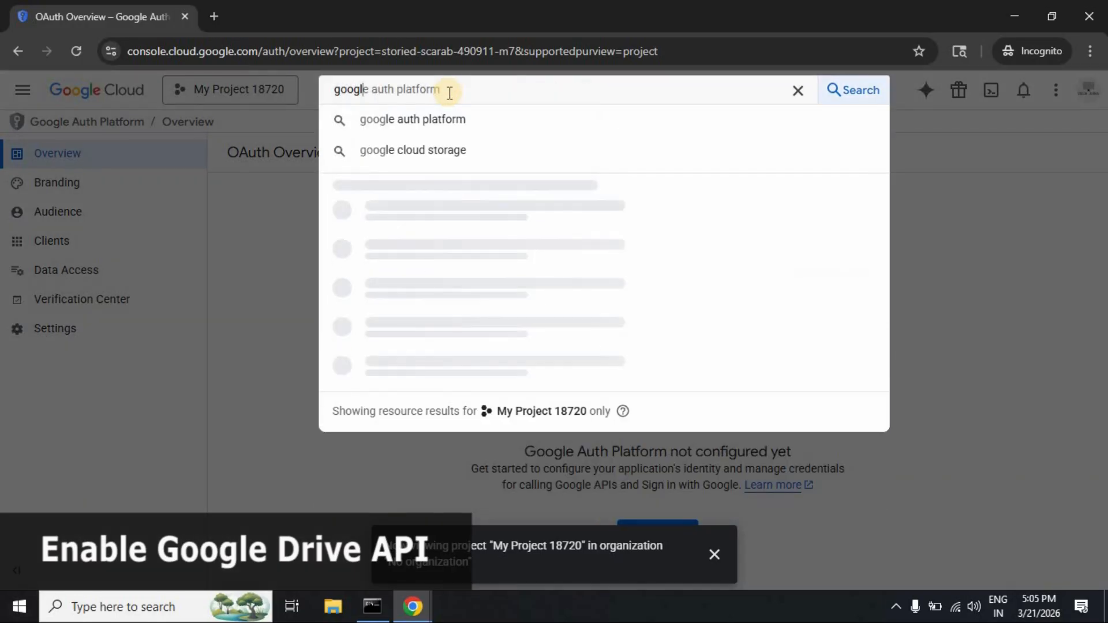
{"action": "type", "text": " dri"}
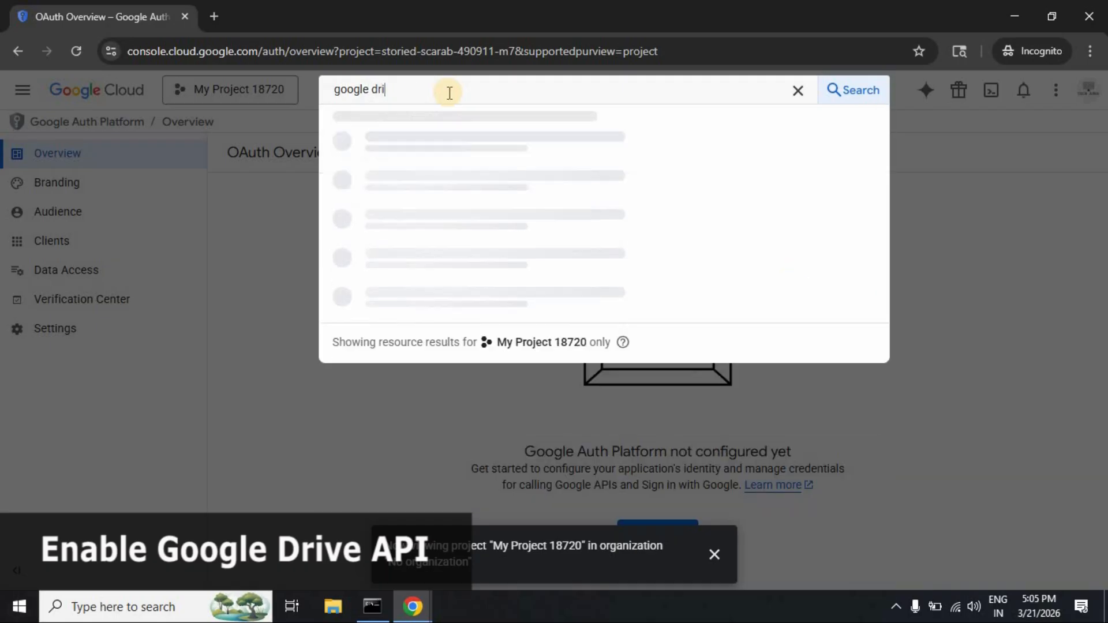
{"action": "type", "text": "ve a"}
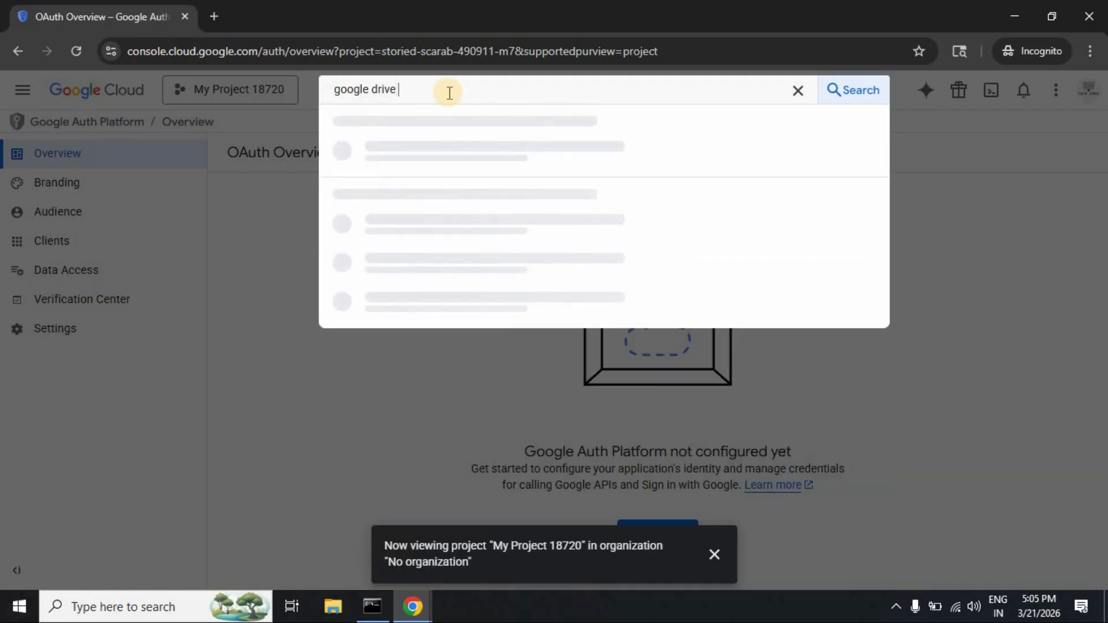
{"action": "type", "text": "pi"}
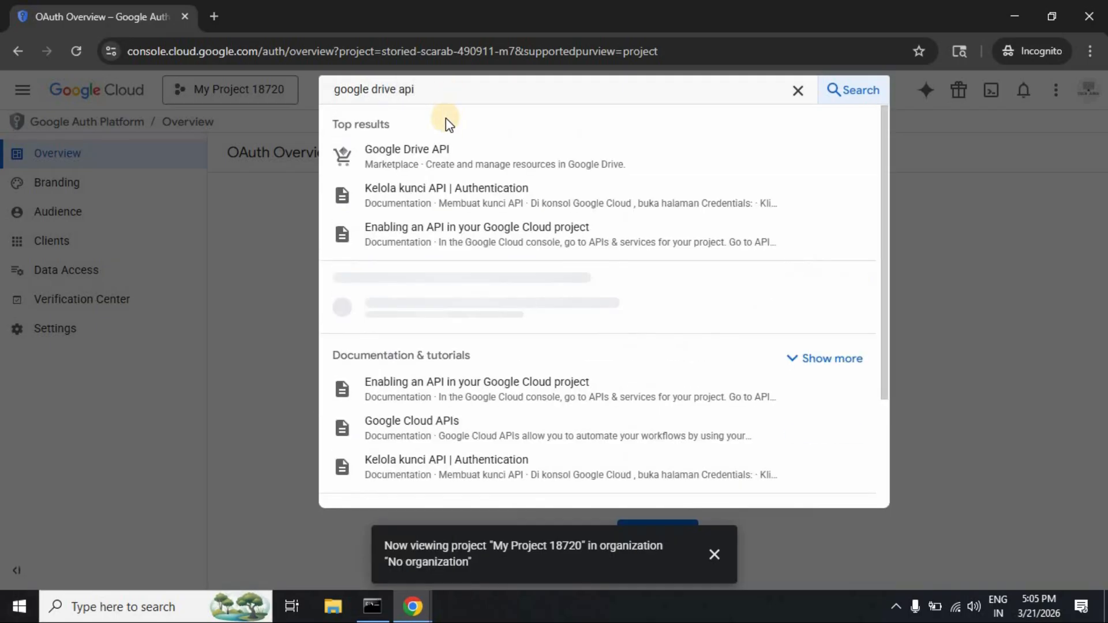
{"action": "left_click", "coordinate": [438, 169]}
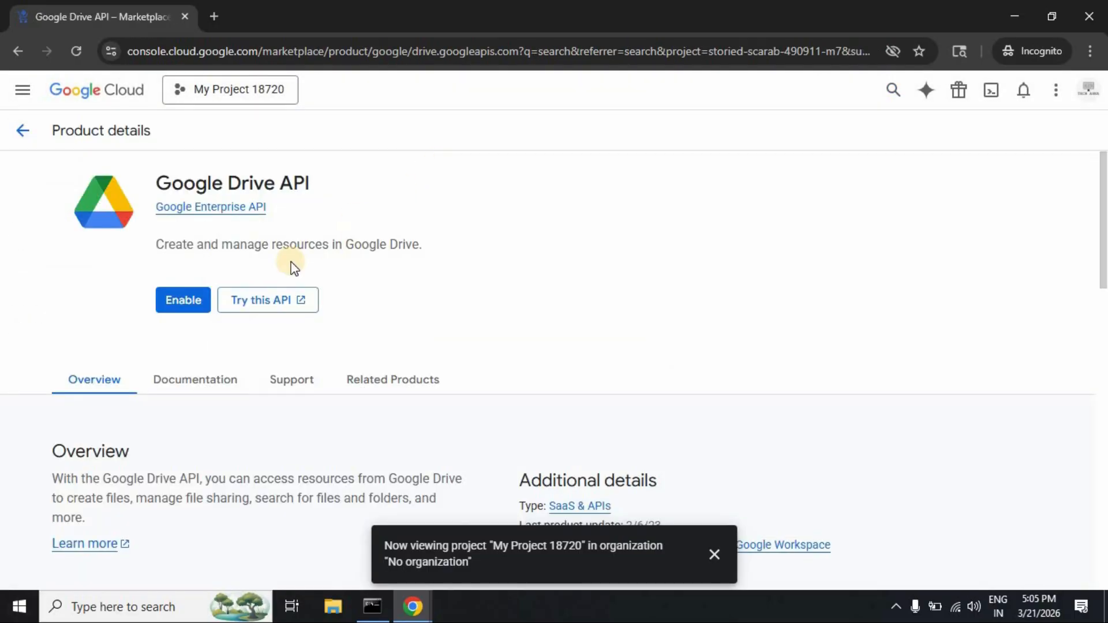
{"action": "left_click", "coordinate": [184, 300]}
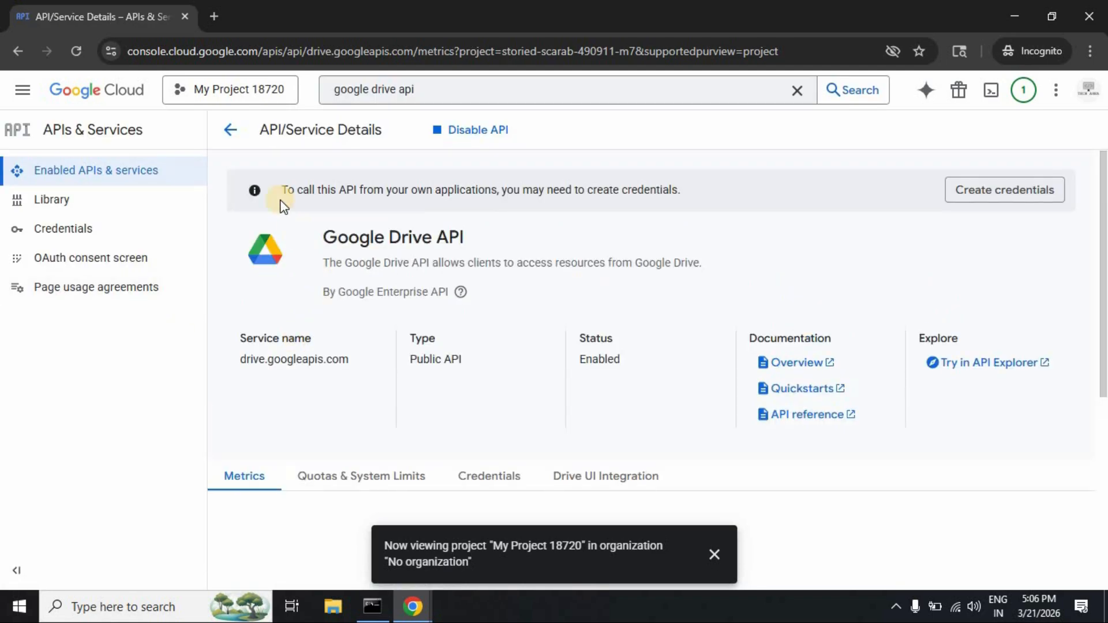
{"action": "left_click", "coordinate": [231, 131]}
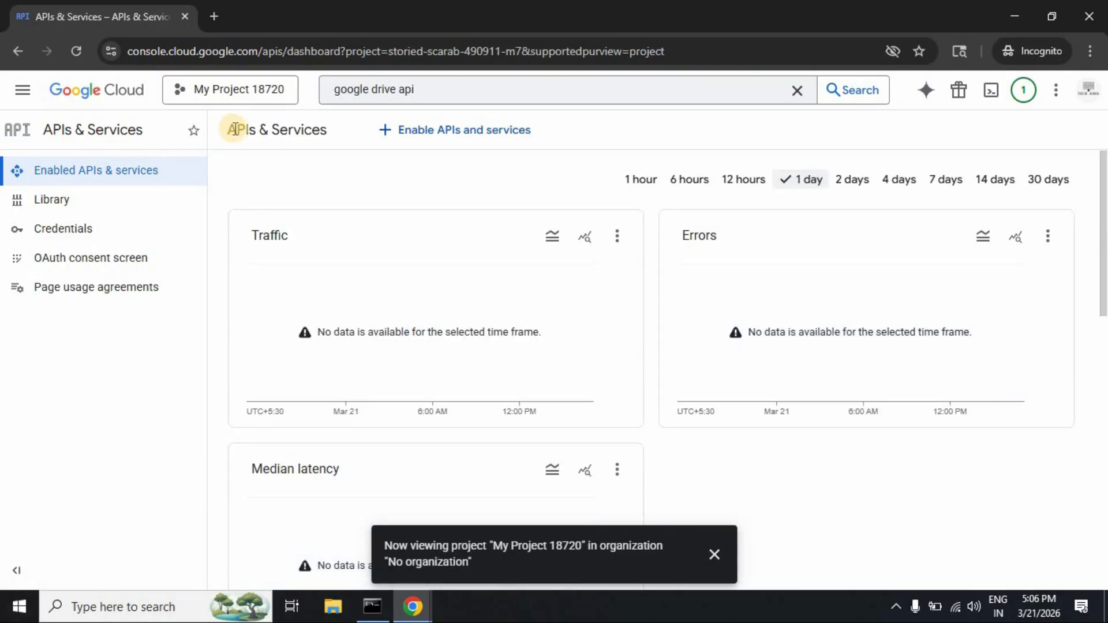
Step: Search 'google sheets' and enable the Google Sheets API for the project
{"action": "left_click", "coordinate": [797, 90]}
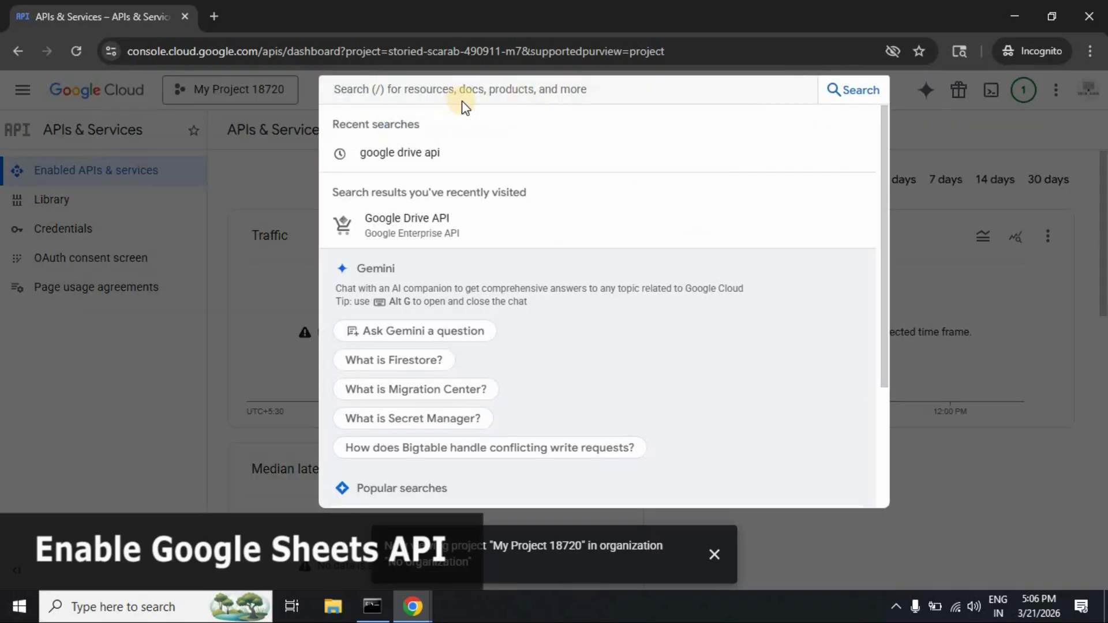
{"action": "type", "text": "g"}
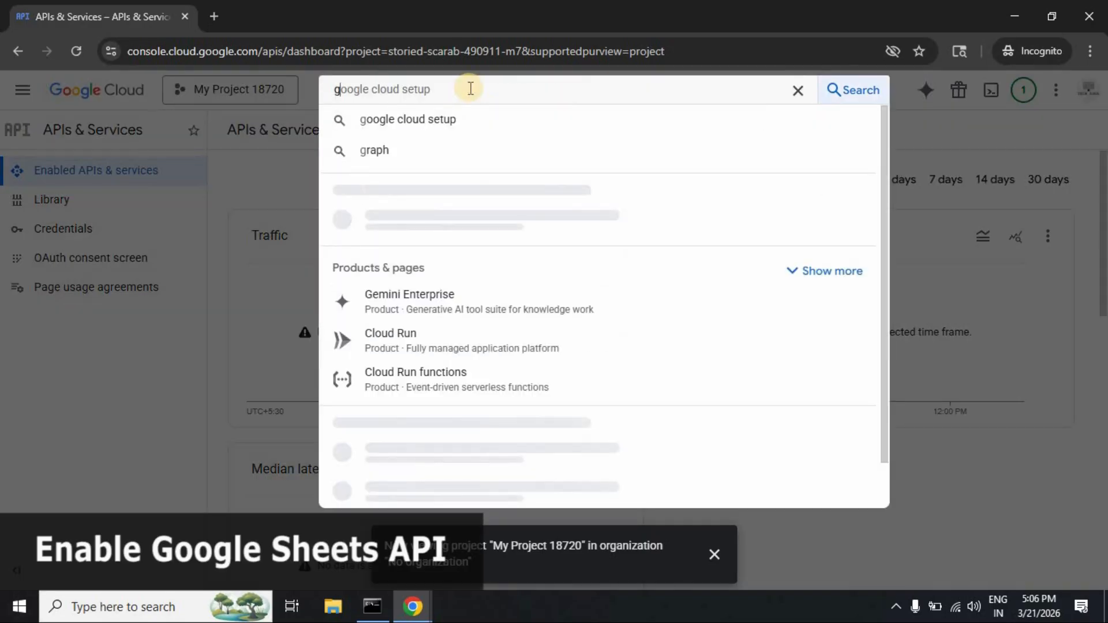
{"action": "type", "text": "oogle shee"}
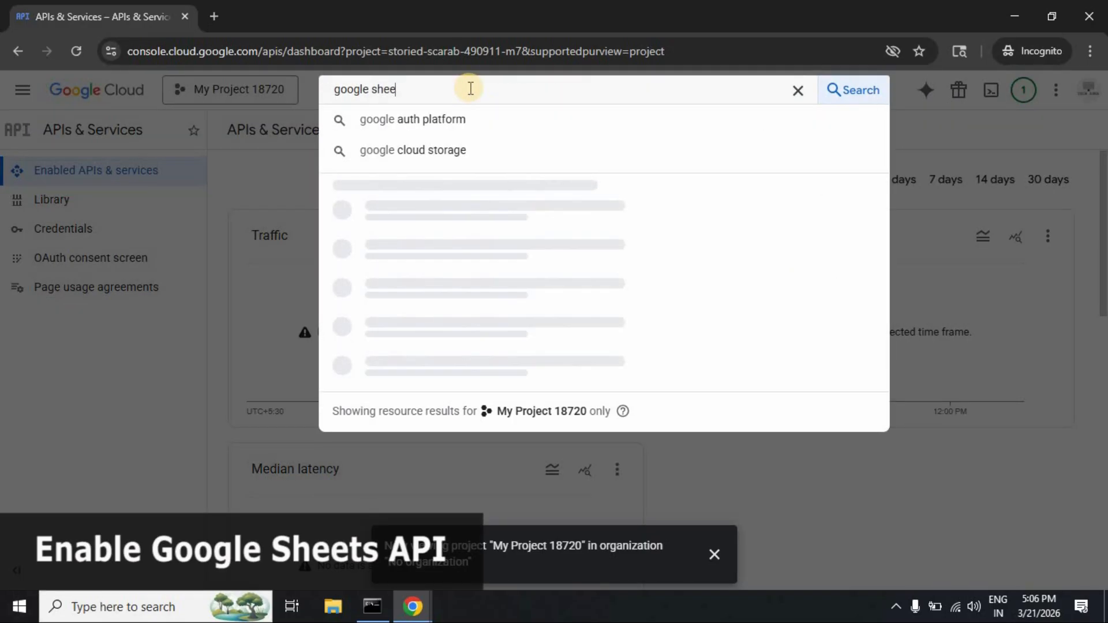
{"action": "type", "text": "ts"}
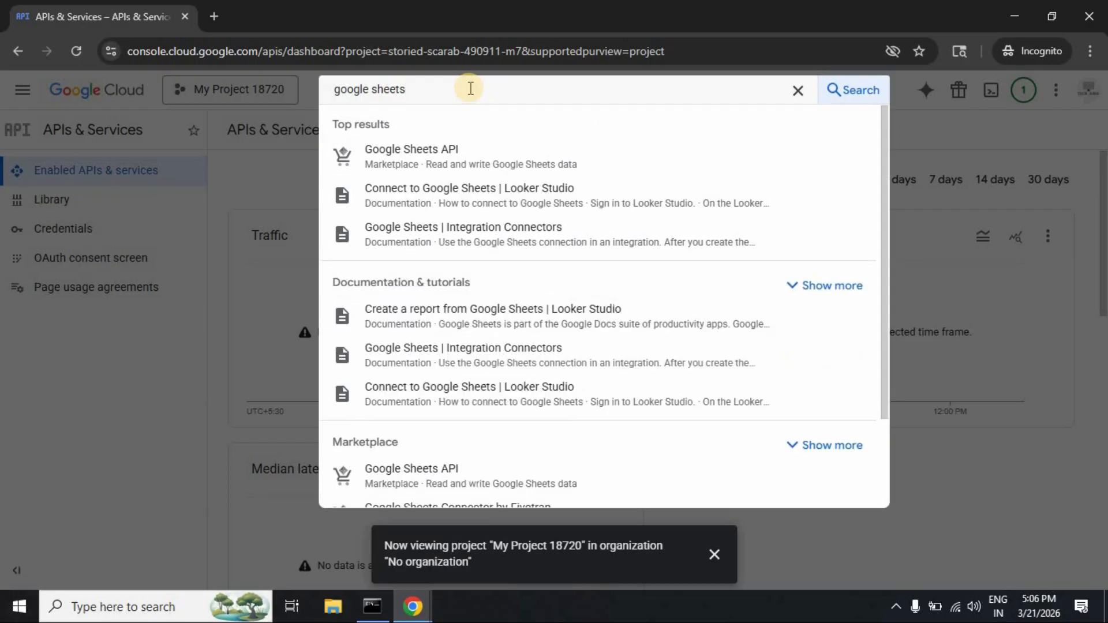
{"action": "left_click", "coordinate": [467, 149]}
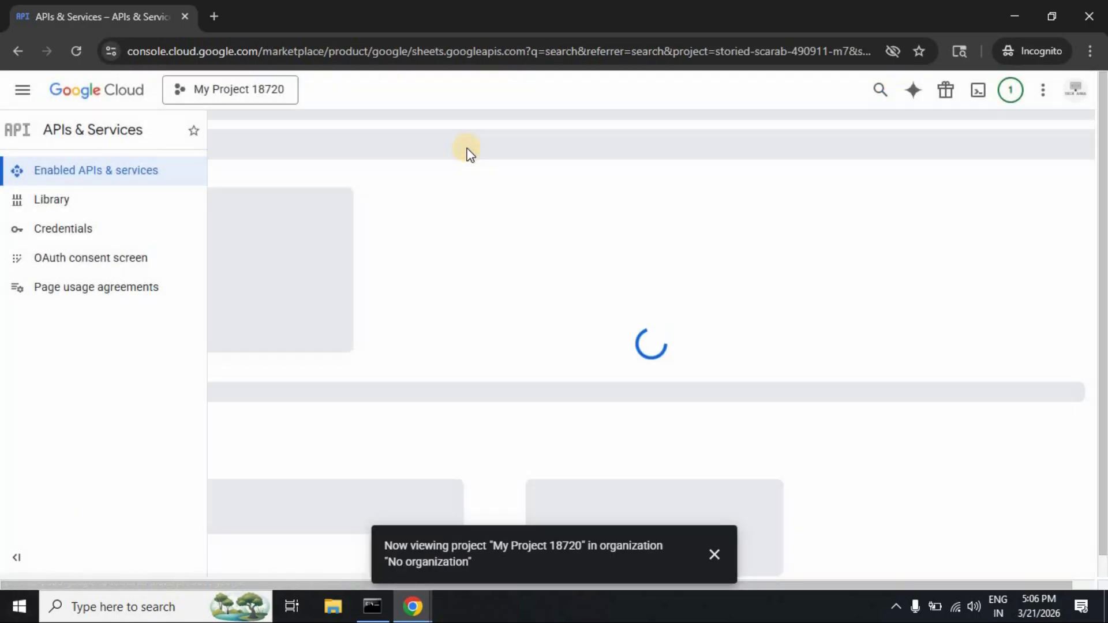
{"action": "left_click", "coordinate": [177, 299]}
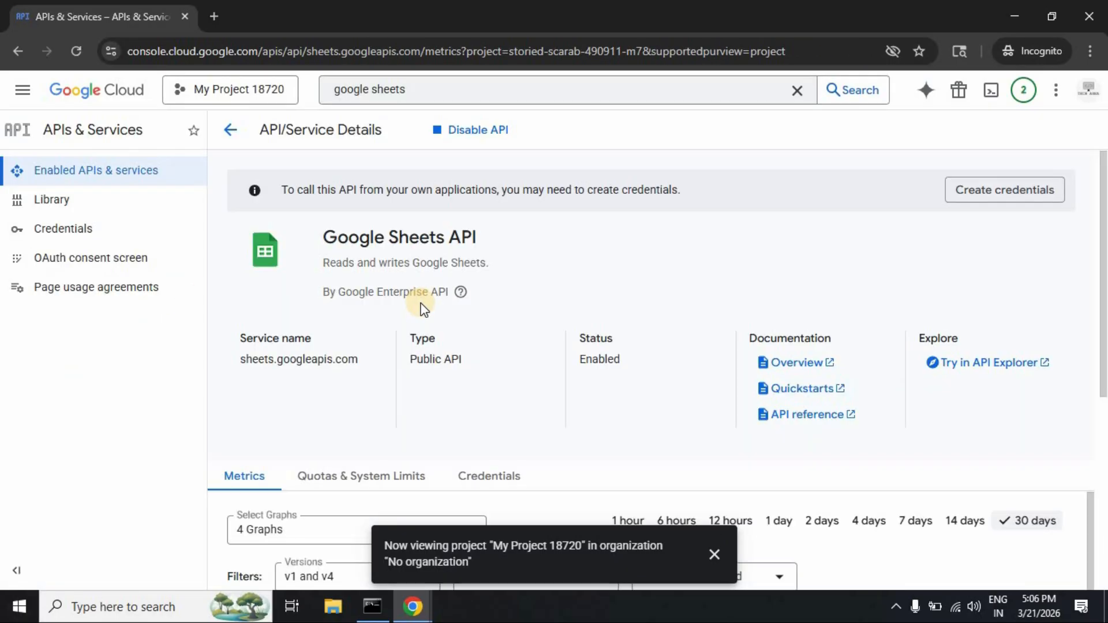
Step: From APIs & Services Credentials, choose Create credentials > OAuth client ID
{"action": "left_click", "coordinate": [223, 133]}
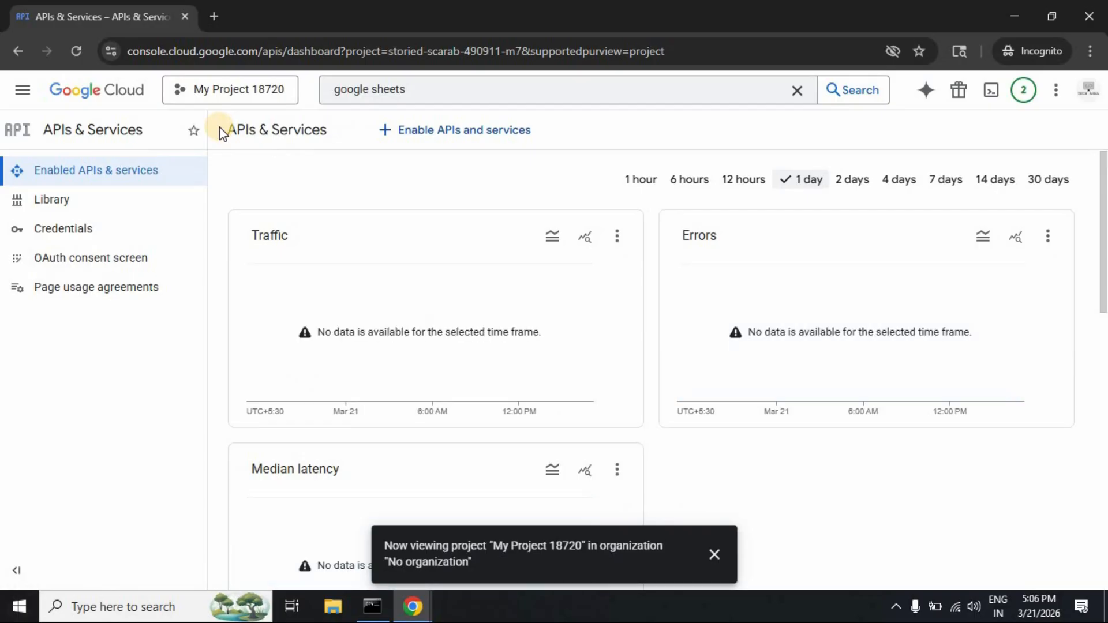
{"action": "left_click", "coordinate": [90, 231]}
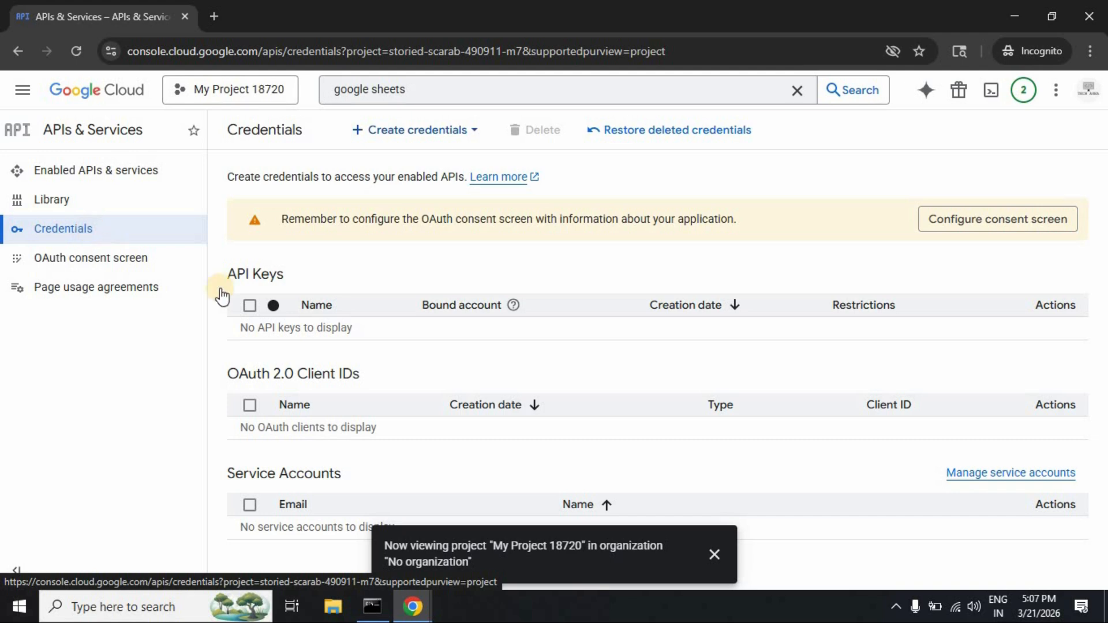
{"action": "left_click", "coordinate": [478, 139]}
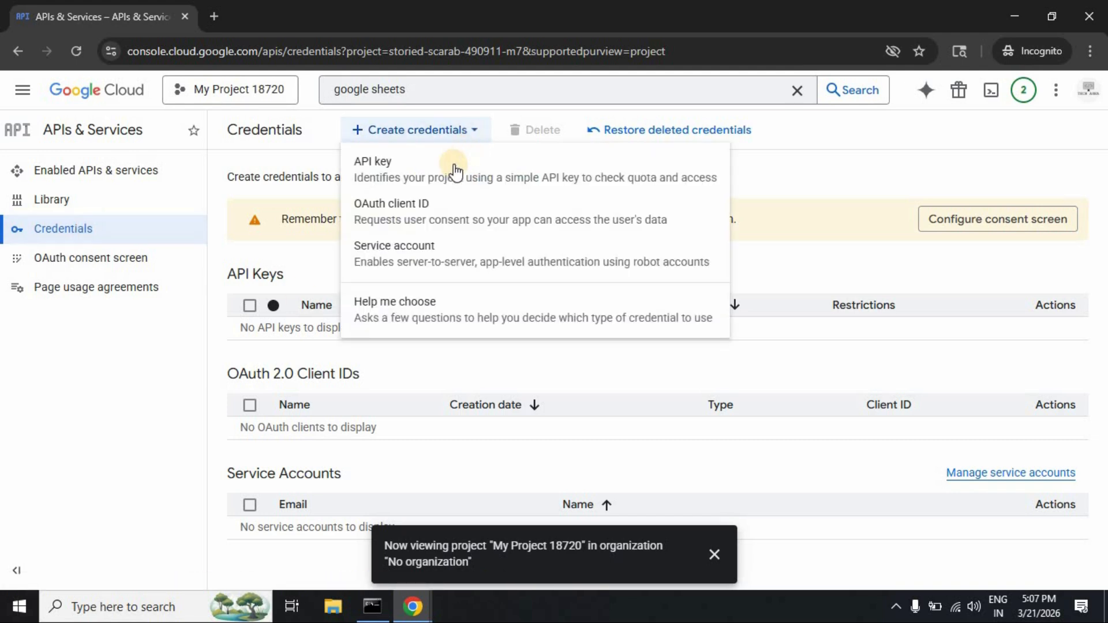
{"action": "left_click", "coordinate": [449, 219]}
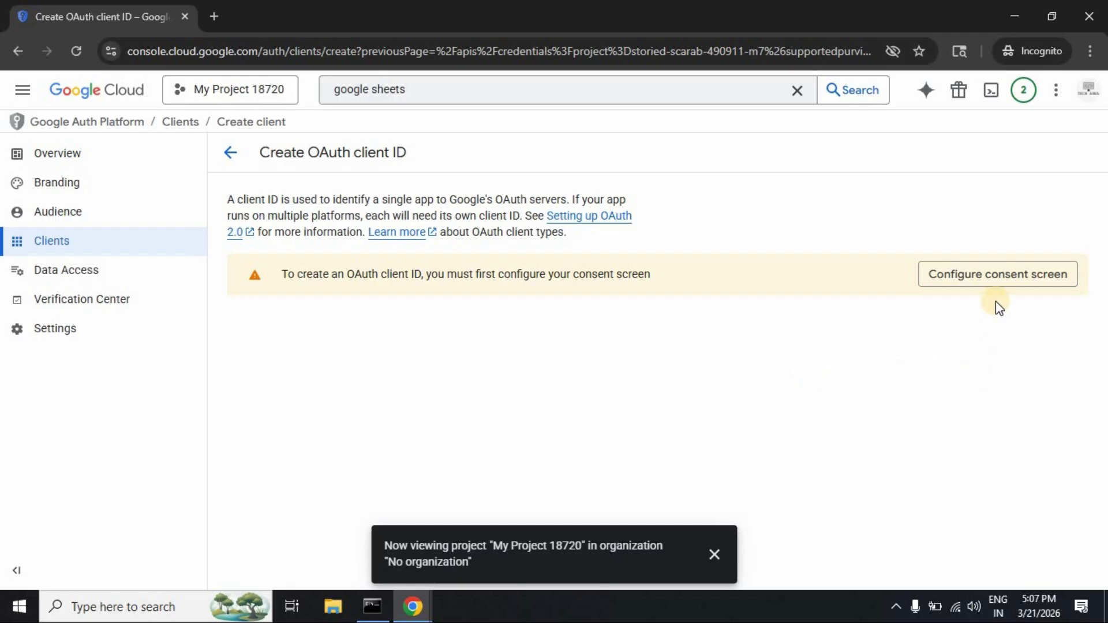
Step: Start the consent setup with app name 'n8n' and the account's e-mail as user support e-mail
{"action": "left_click", "coordinate": [997, 276]}
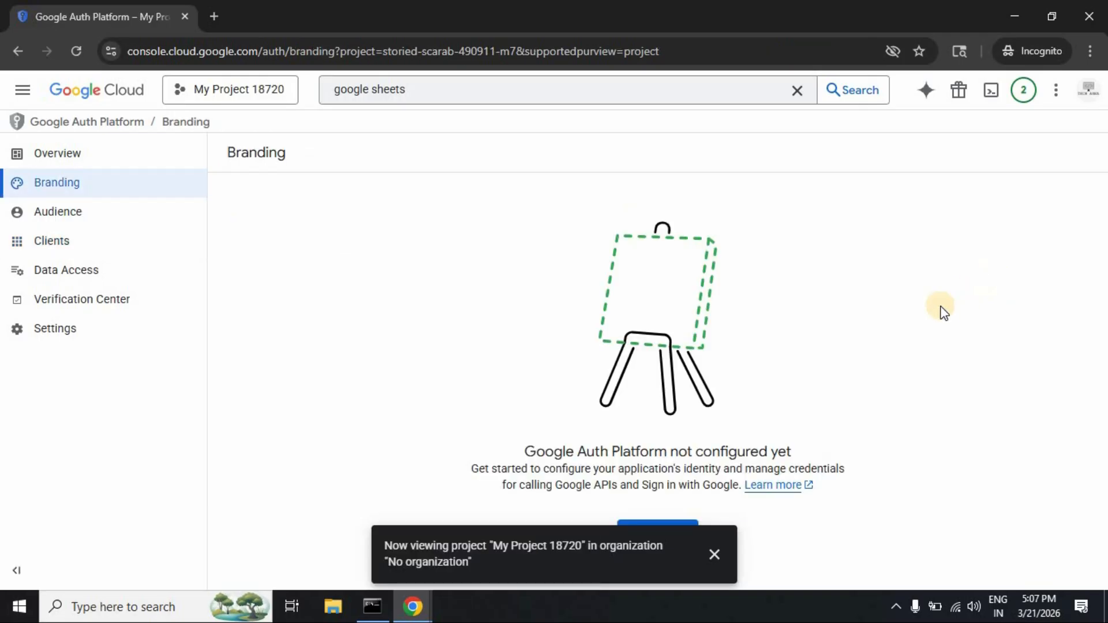
{"action": "left_click", "coordinate": [716, 554]}
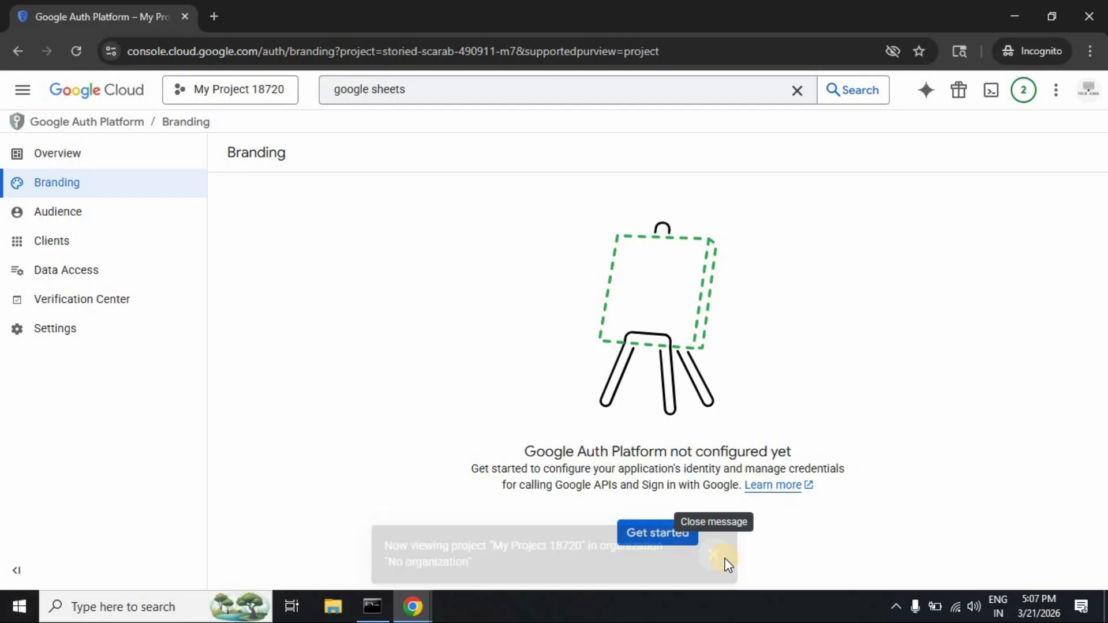
{"action": "left_click", "coordinate": [661, 536]}
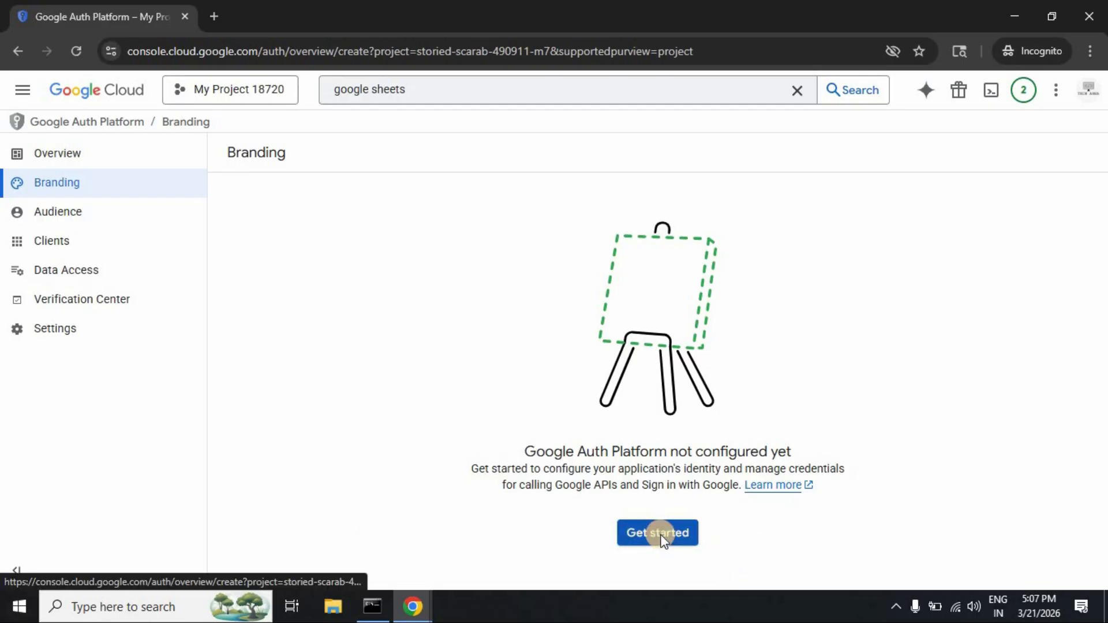
{"action": "left_click", "coordinate": [356, 255]}
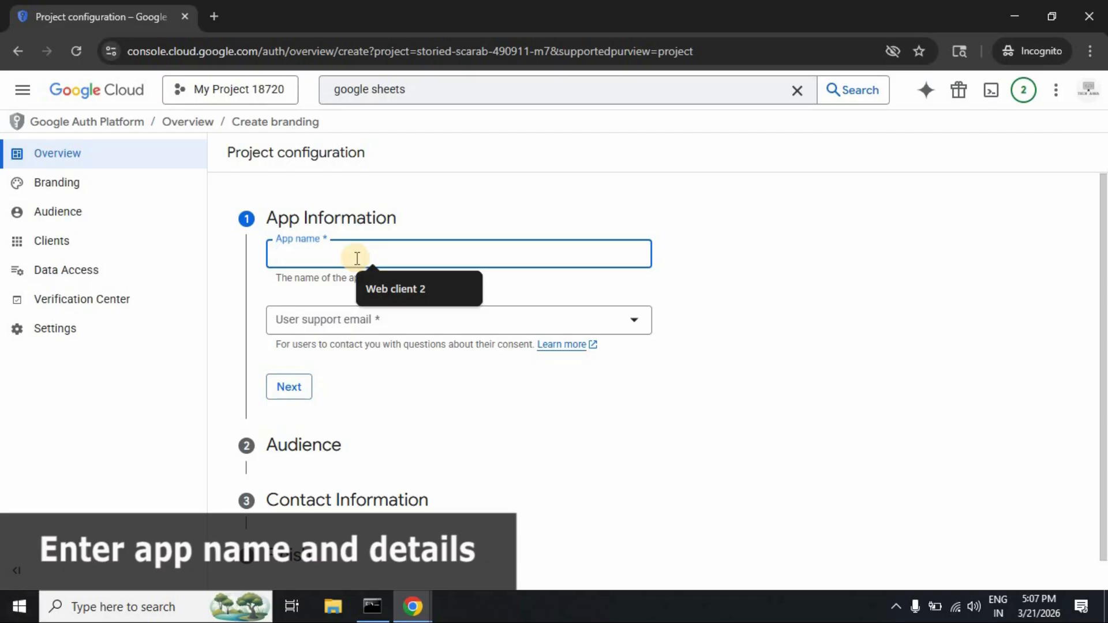
{"action": "type", "text": "n8n"}
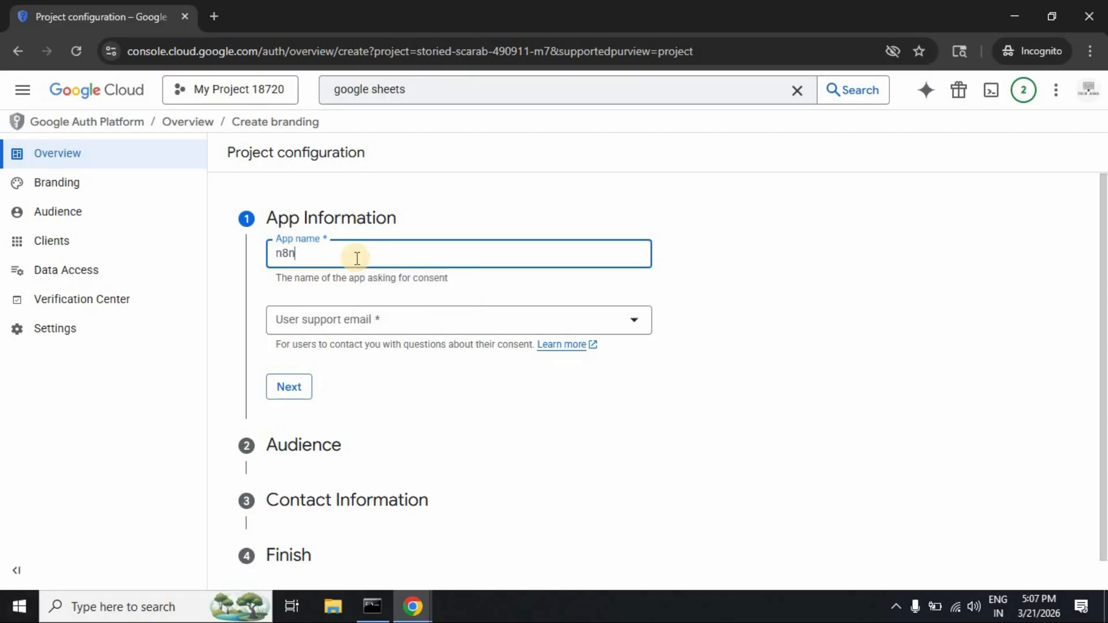
{"action": "left_click", "coordinate": [596, 319]}
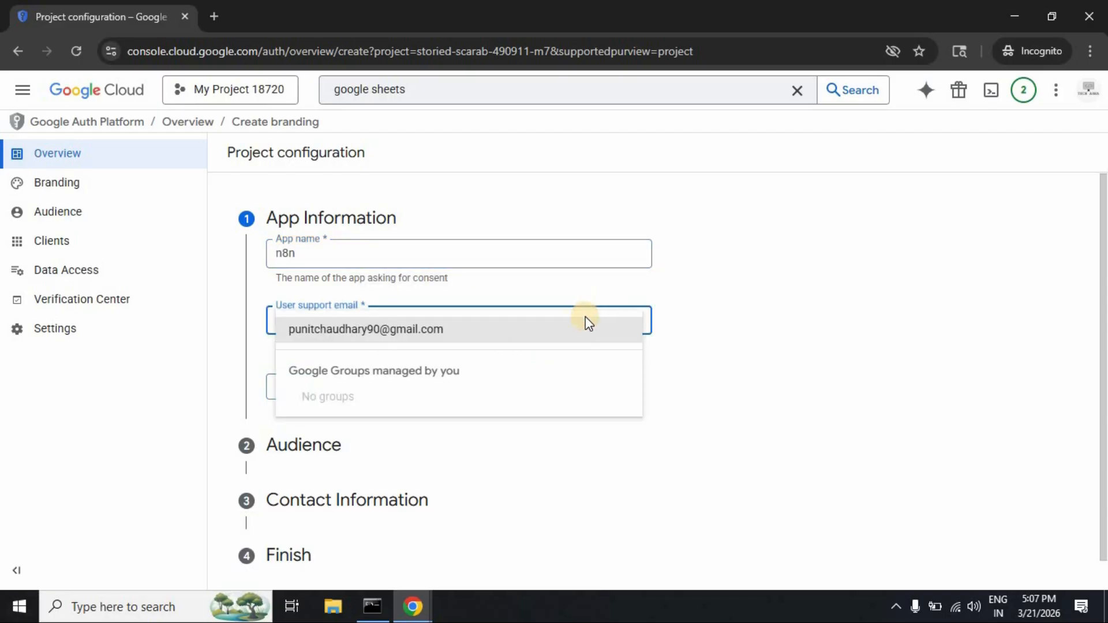
{"action": "left_click", "coordinate": [443, 330]}
{"action": "left_click", "coordinate": [290, 392]}
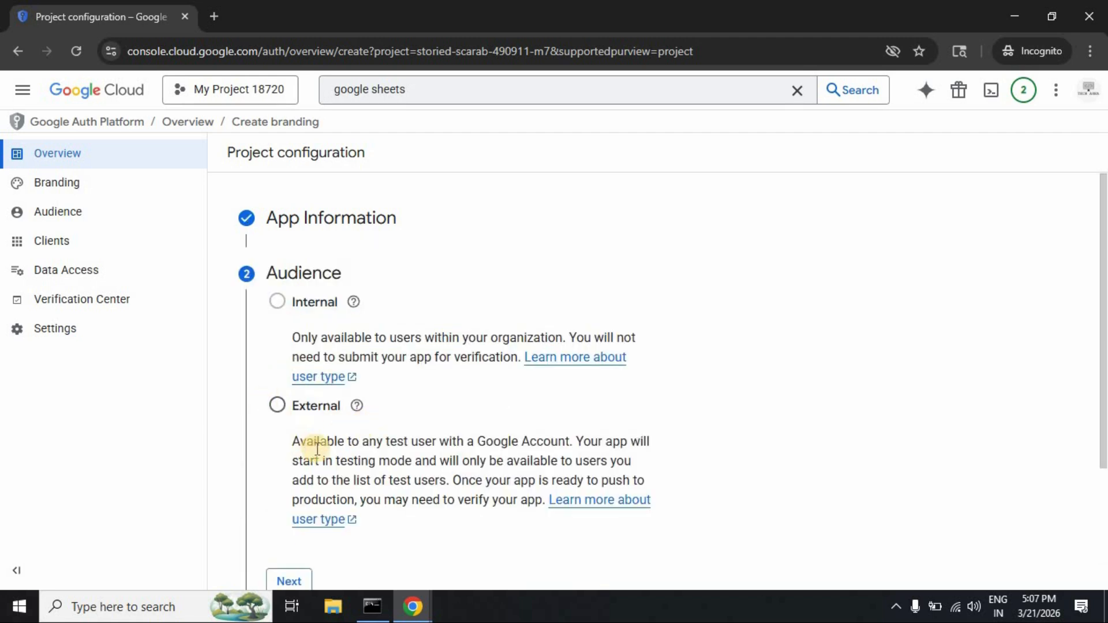
Step: Choose the External audience, add the contact e-mail, accept the User Data Policy, and create the configuration
{"action": "left_click", "coordinate": [276, 405]}
{"action": "scroll", "coordinate": [390, 428], "scroll_direction": "down", "scroll_amount": 3}
{"action": "left_click", "coordinate": [297, 425]}
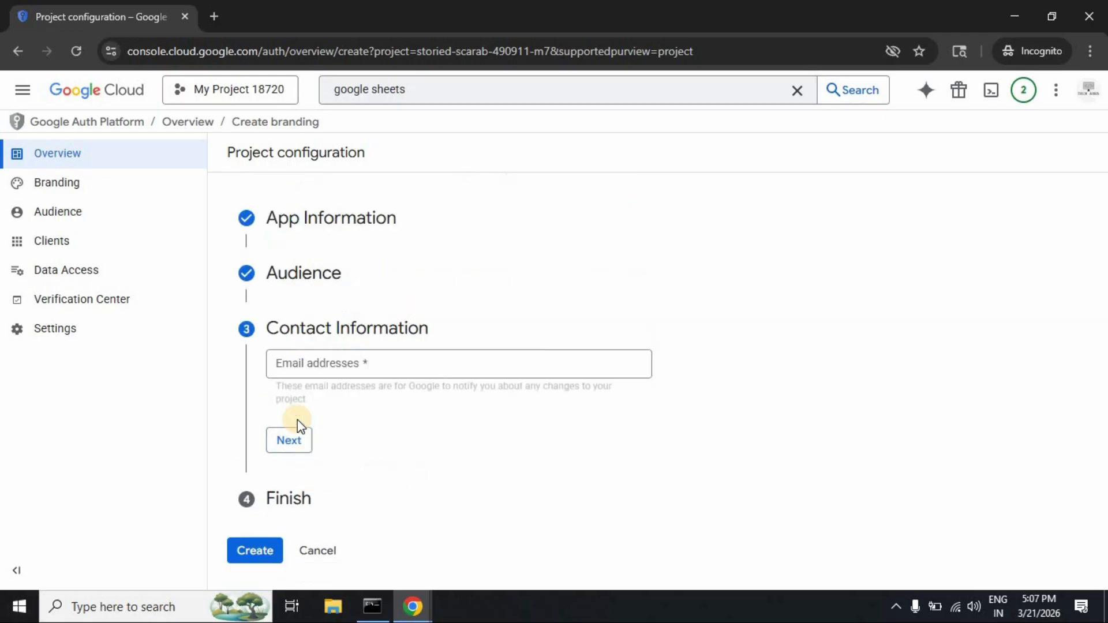
{"action": "left_click", "coordinate": [388, 368]}
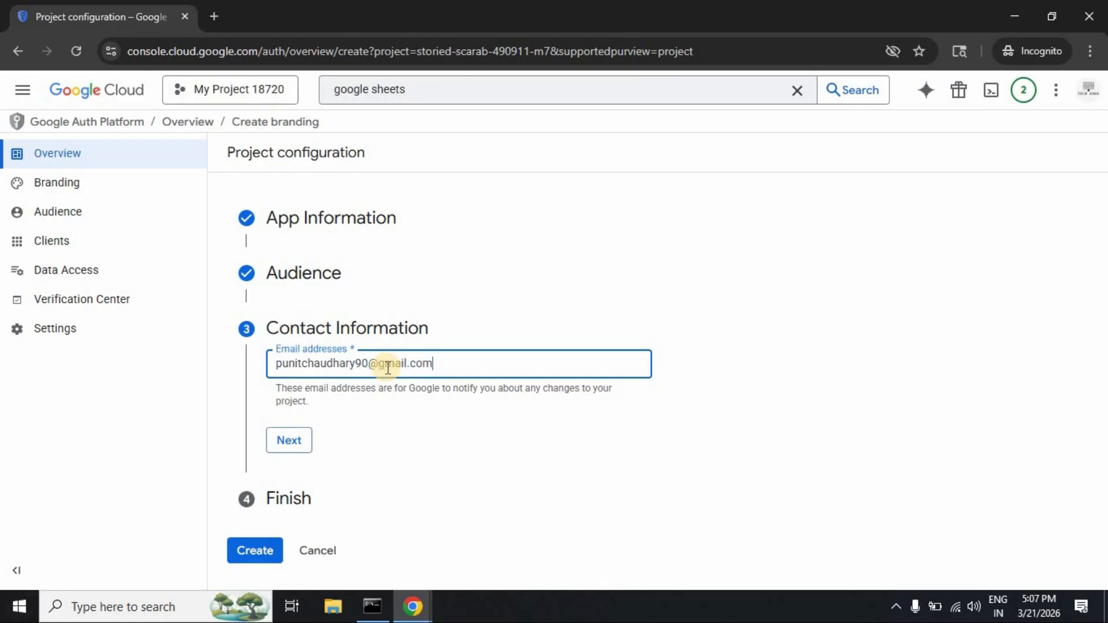
{"action": "left_click", "coordinate": [290, 441]}
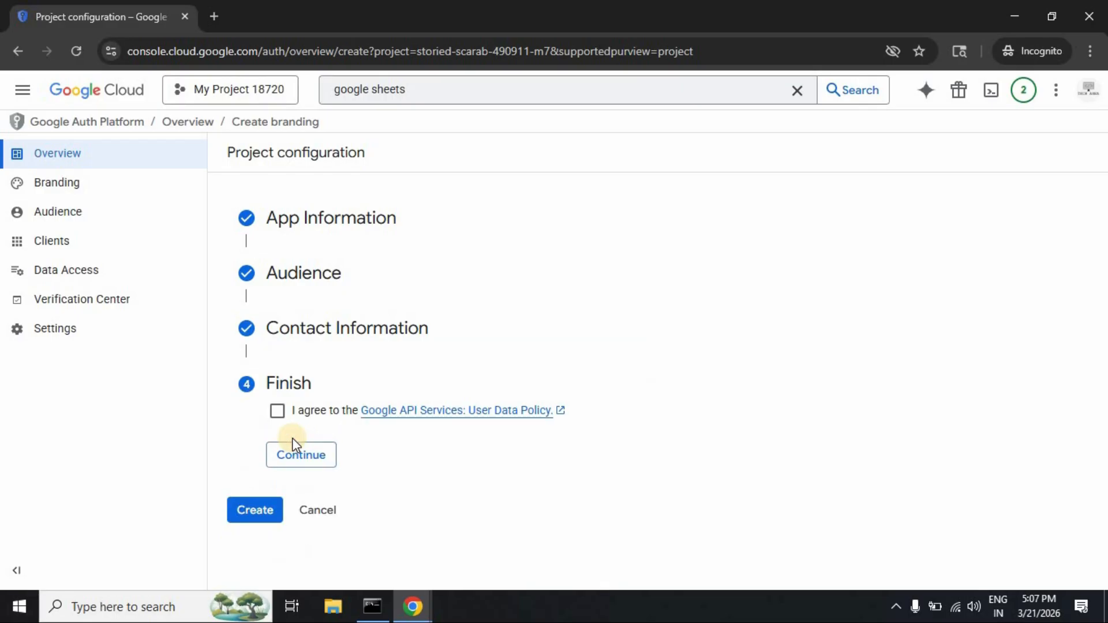
{"action": "left_click", "coordinate": [278, 411]}
{"action": "left_click", "coordinate": [288, 456]}
{"action": "left_click", "coordinate": [255, 438]}
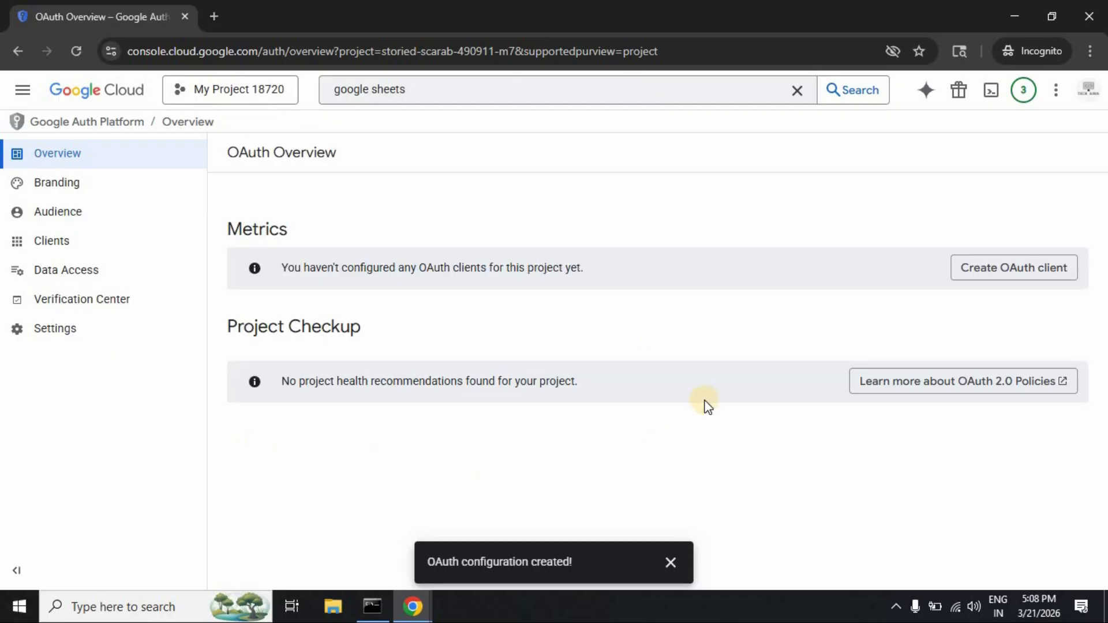
Step: Start a Web application OAuth client 'Web client 1' and add an authorized redirect URI entry
{"action": "left_click", "coordinate": [1003, 276]}
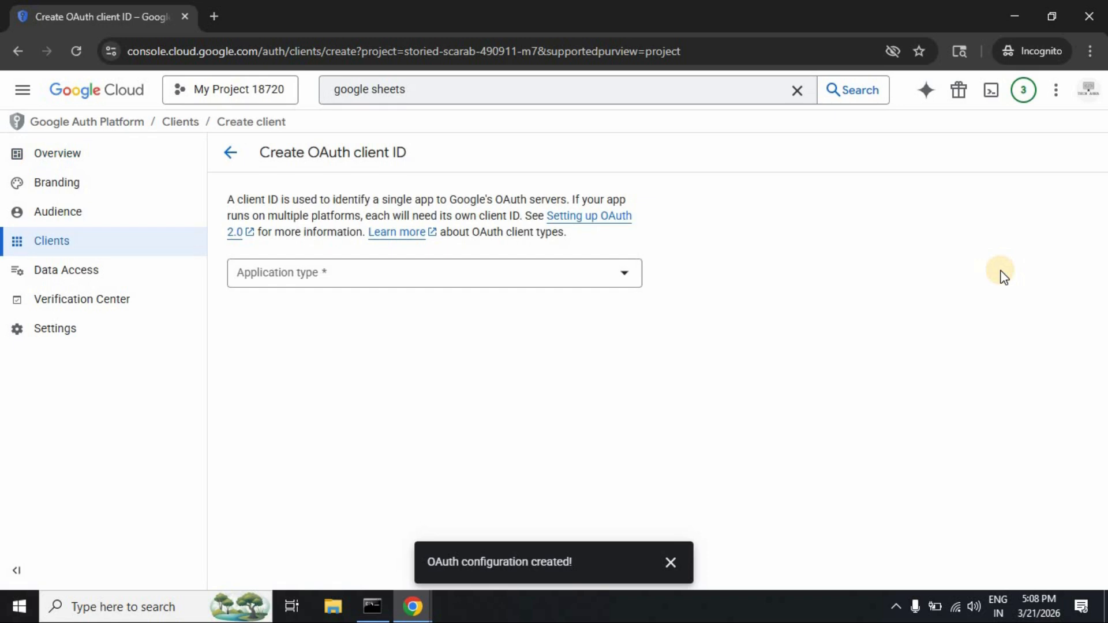
{"action": "left_click", "coordinate": [620, 282]}
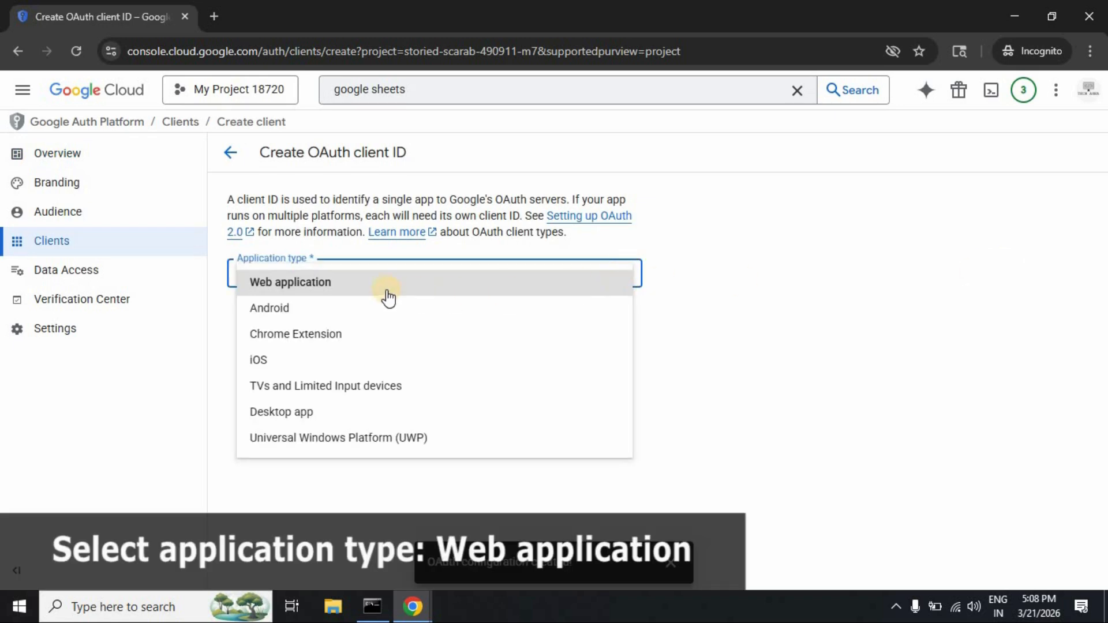
{"action": "left_click", "coordinate": [386, 290]}
{"action": "left_click", "coordinate": [338, 319]}
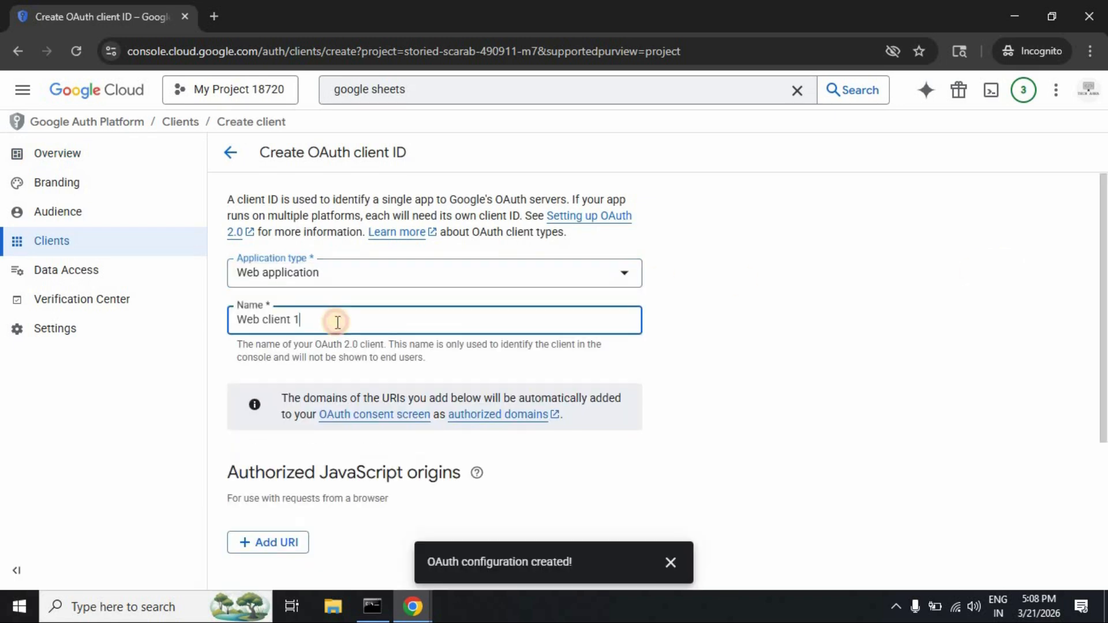
{"action": "scroll", "coordinate": [686, 417], "scroll_direction": "down", "scroll_amount": 4}
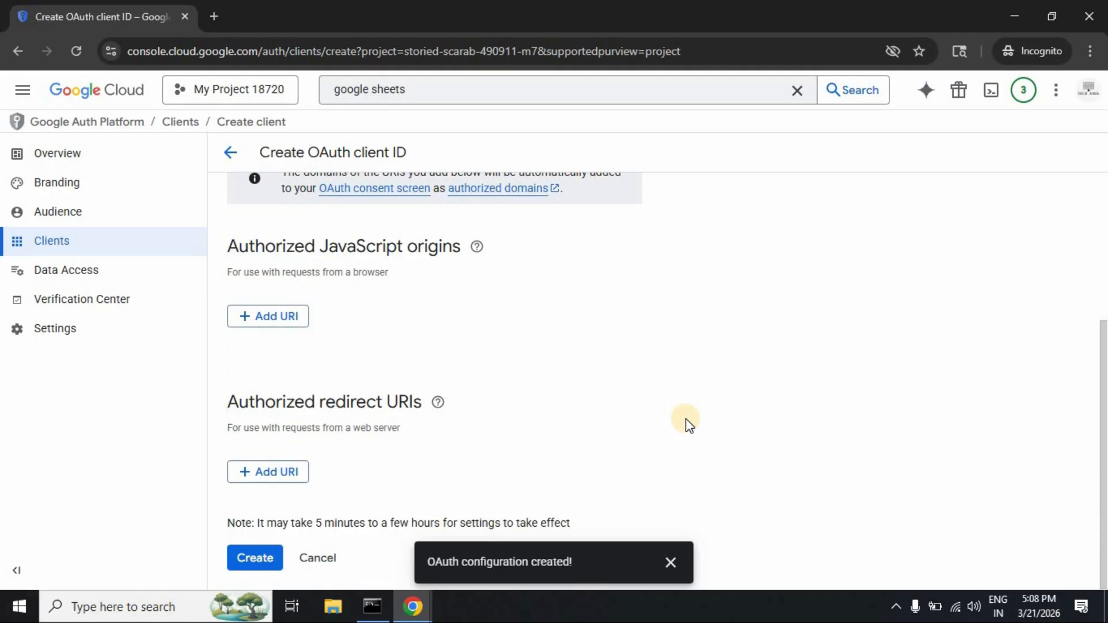
{"action": "left_click", "coordinate": [231, 399]}
{"action": "left_click_drag", "start_coordinate": [232, 400], "coordinate": [425, 404]}
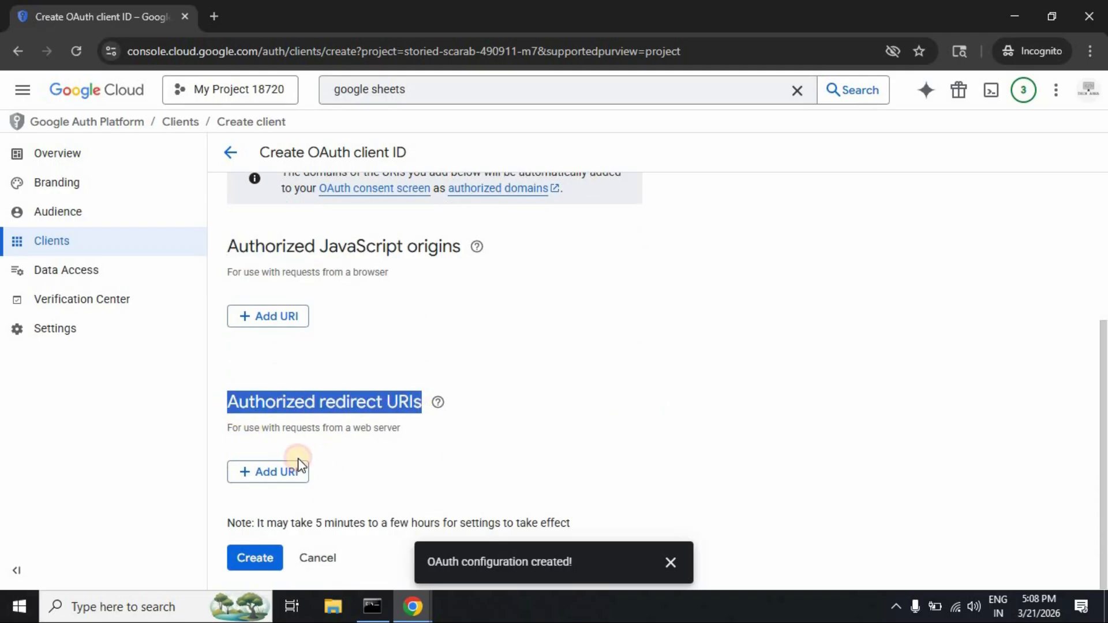
{"action": "left_click", "coordinate": [271, 472]}
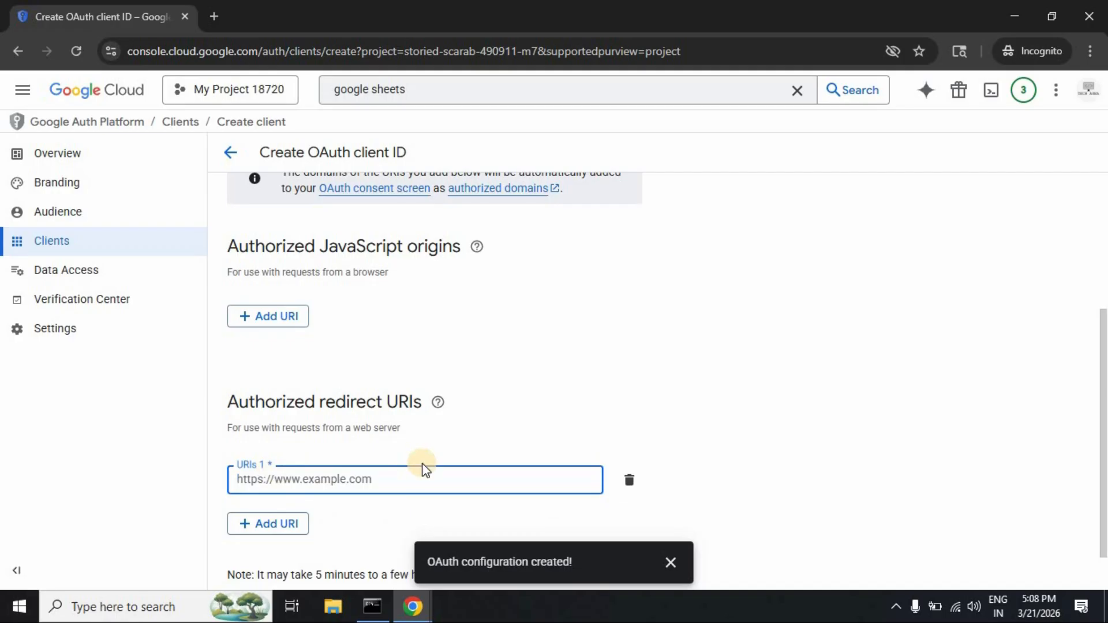
Step: Copy n8n's OAuth Redirect URL and focus the empty redirect URI field in Cloud Console
{"action": "key", "text": "alt+Tab"}
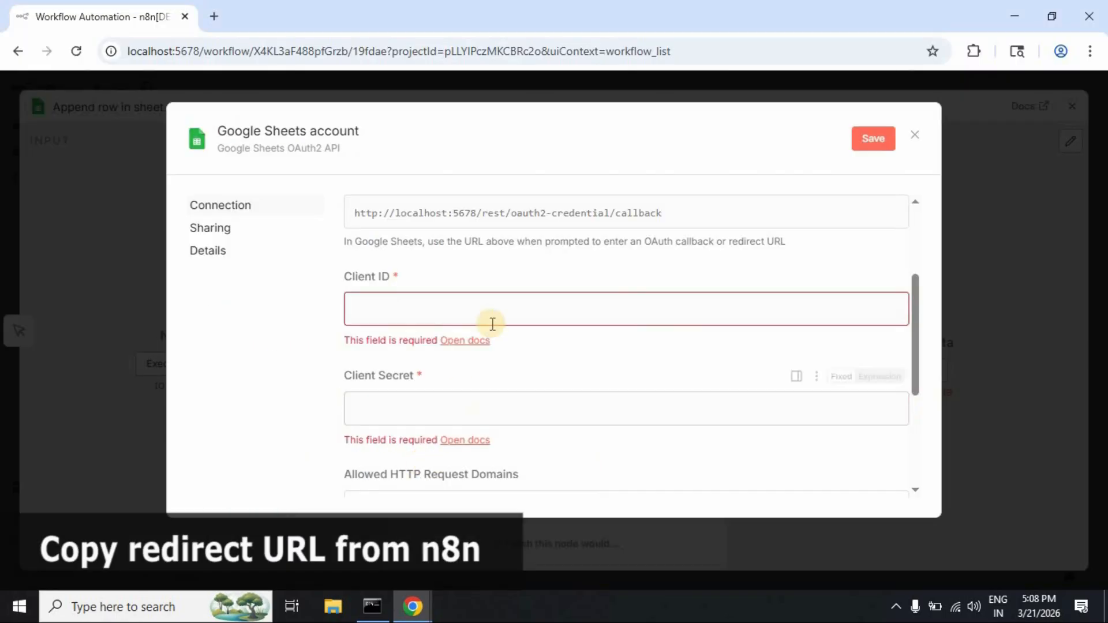
{"action": "scroll", "coordinate": [493, 322], "scroll_direction": "up", "scroll_amount": 3}
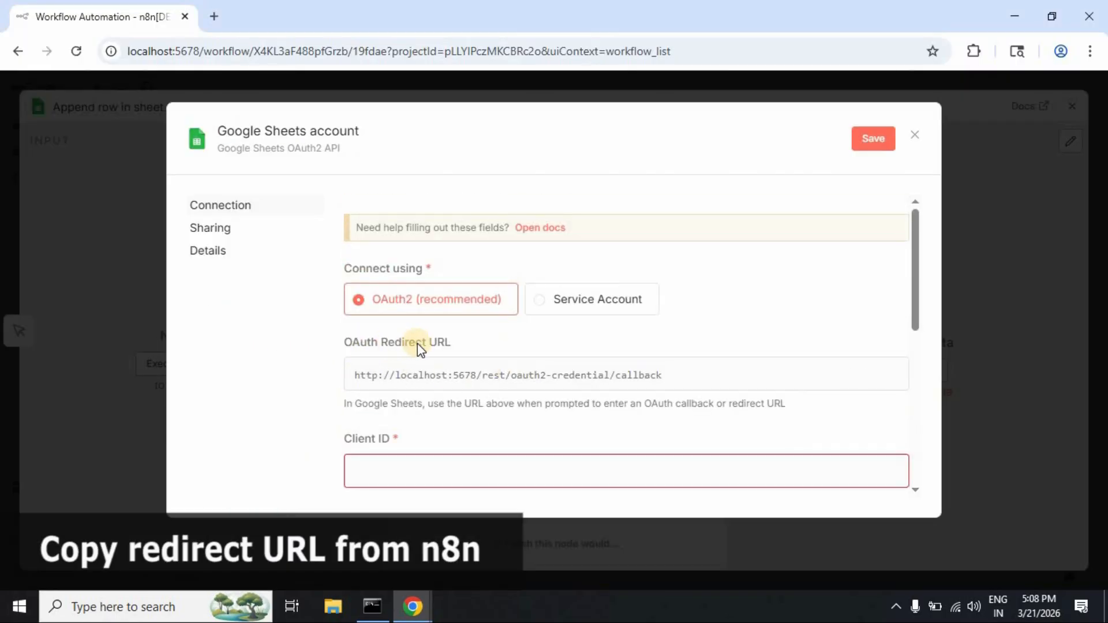
{"action": "left_click", "coordinate": [853, 377]}
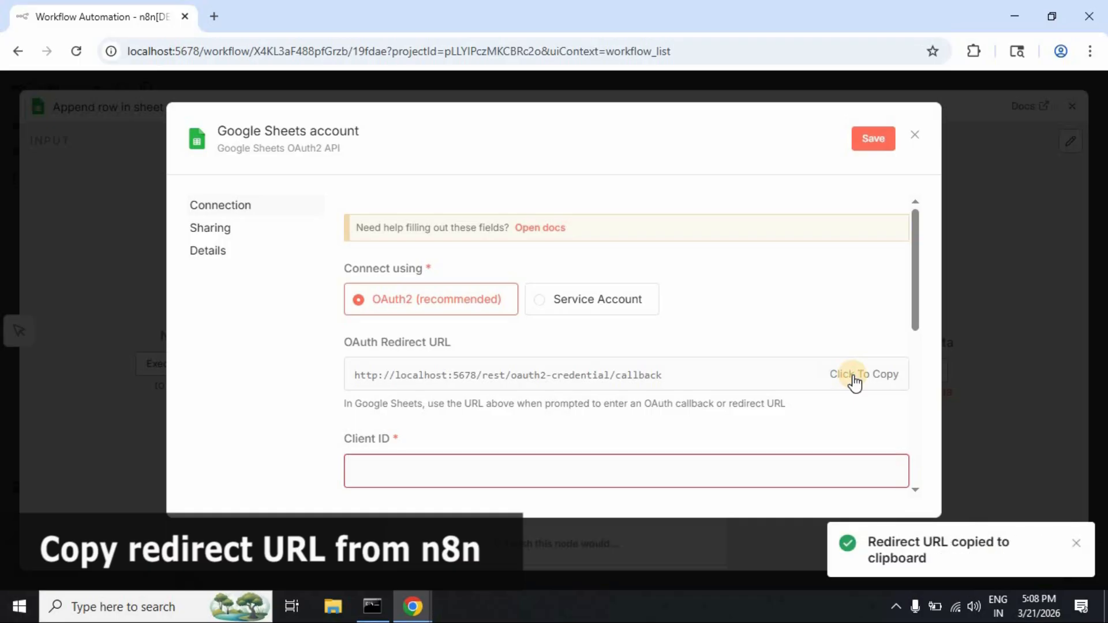
{"action": "key", "text": "alt+Tab"}
{"action": "left_click", "coordinate": [404, 479]}
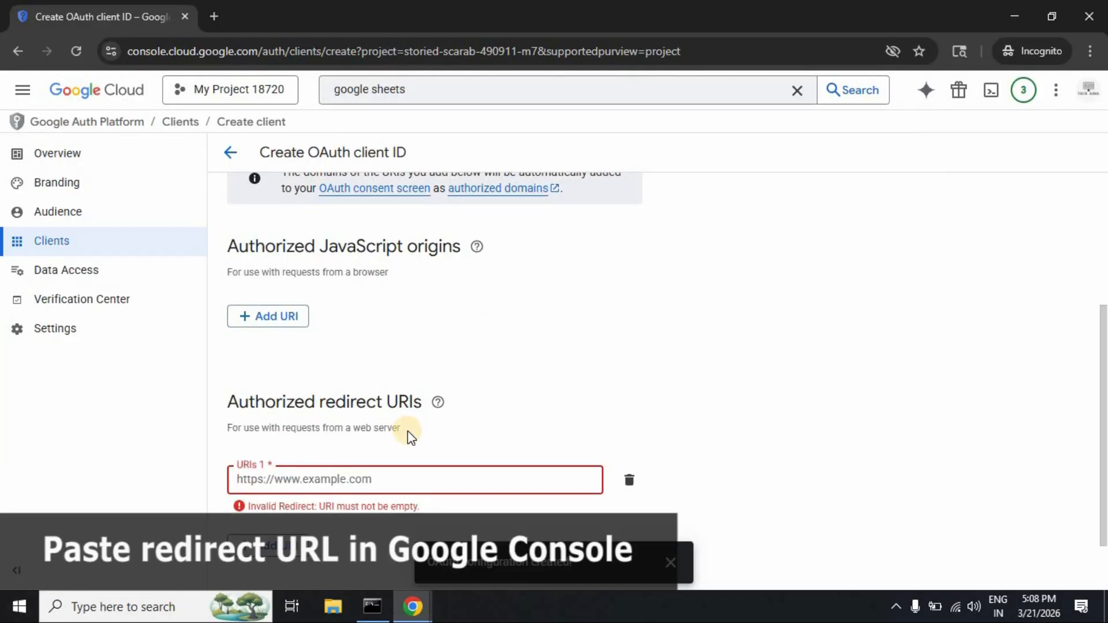
{"action": "key", "text": "ctrl+v"}
{"action": "left_click", "coordinate": [805, 415]}
{"action": "scroll", "coordinate": [805, 415], "scroll_direction": "down", "scroll_amount": 1}
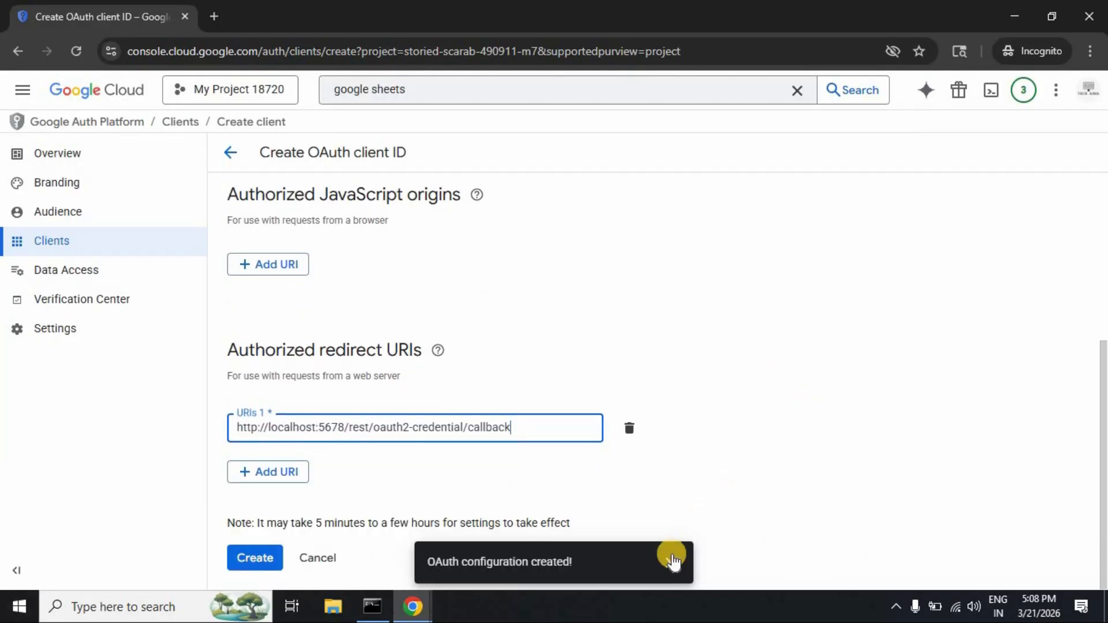
{"action": "left_click", "coordinate": [623, 556]}
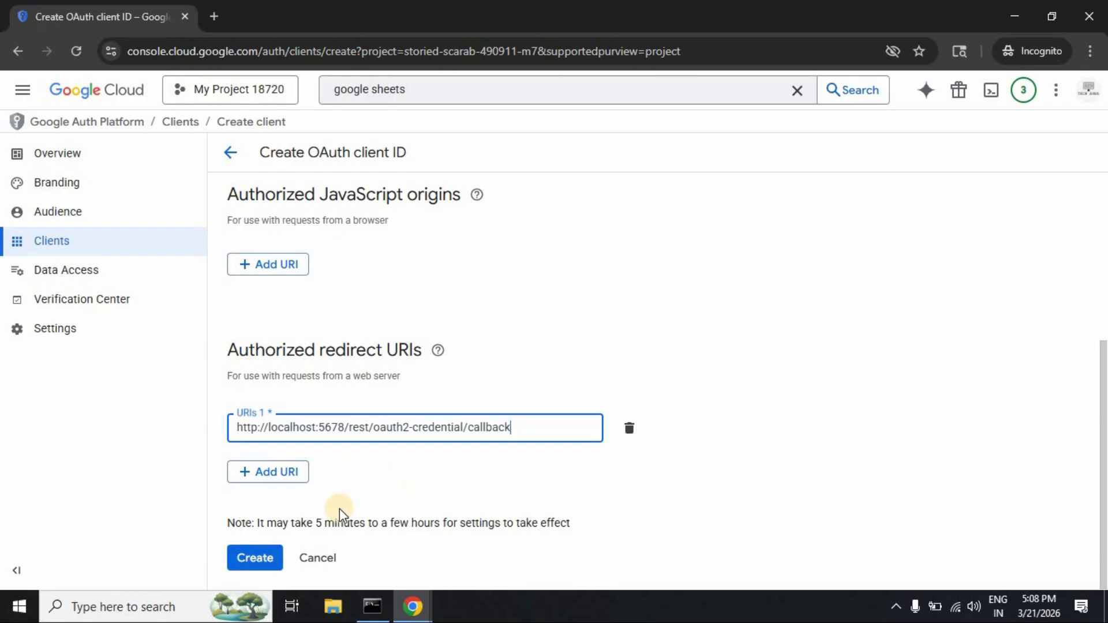
{"action": "left_click", "coordinate": [261, 557]}
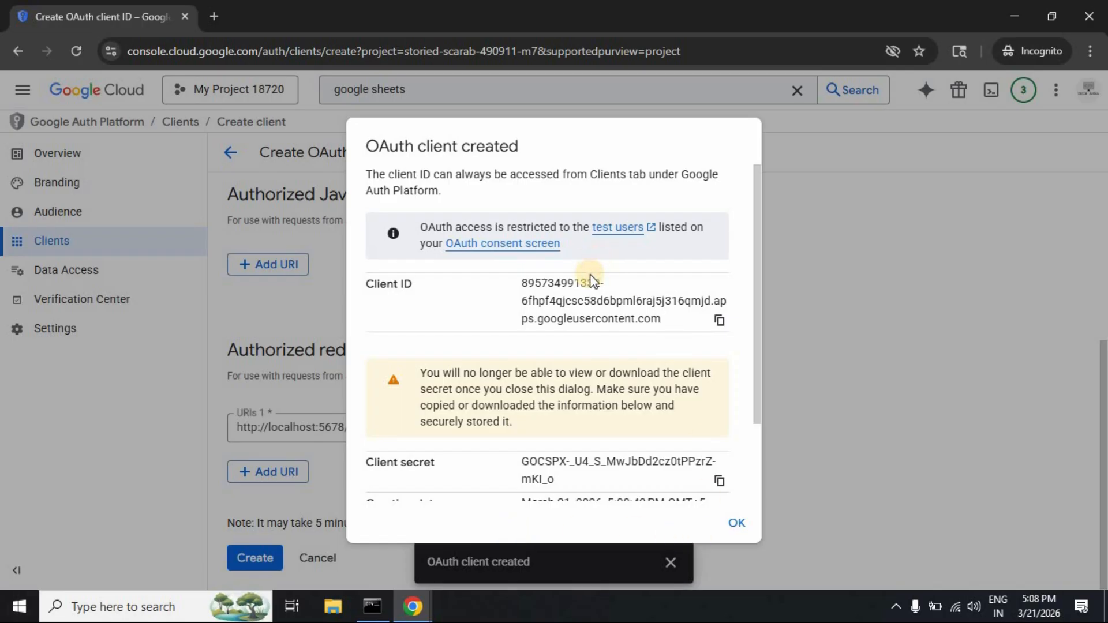
Step: Copy the new OAuth client's Client ID
{"action": "scroll", "coordinate": [577, 288], "scroll_direction": "down", "scroll_amount": 2}
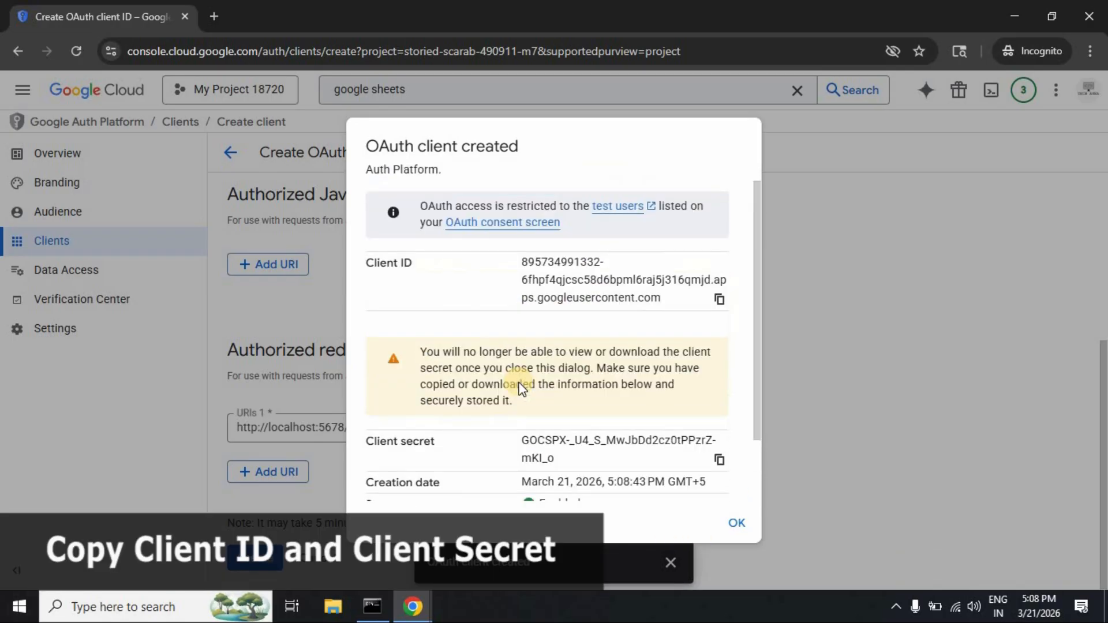
{"action": "scroll", "coordinate": [520, 346], "scroll_direction": "up", "scroll_amount": 2}
{"action": "left_click", "coordinate": [720, 305]}
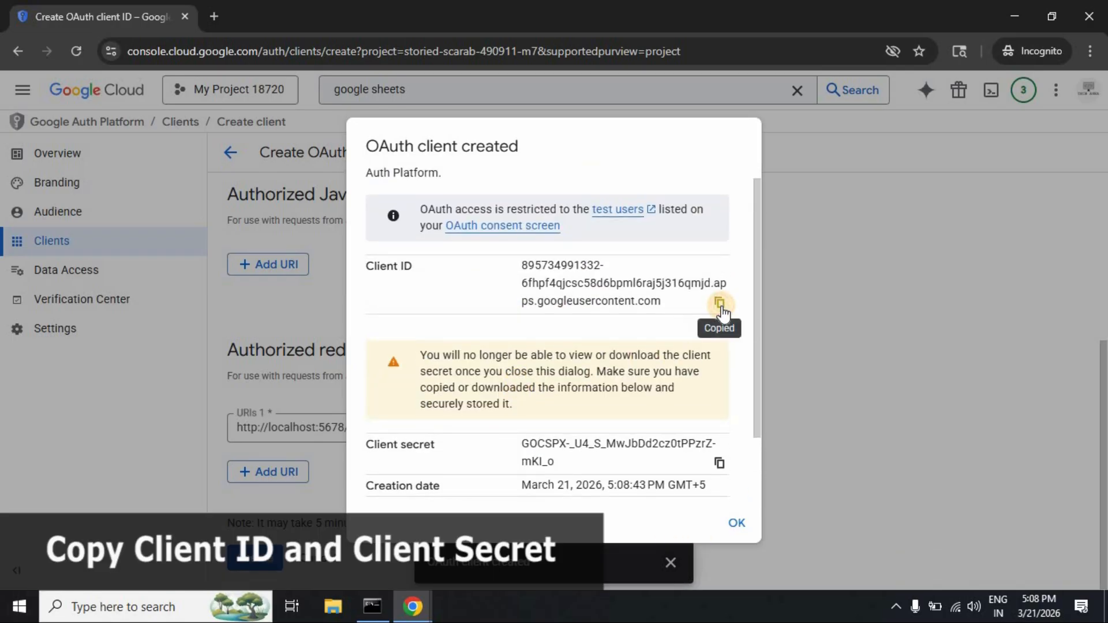
{"action": "left_click", "coordinate": [411, 607]}
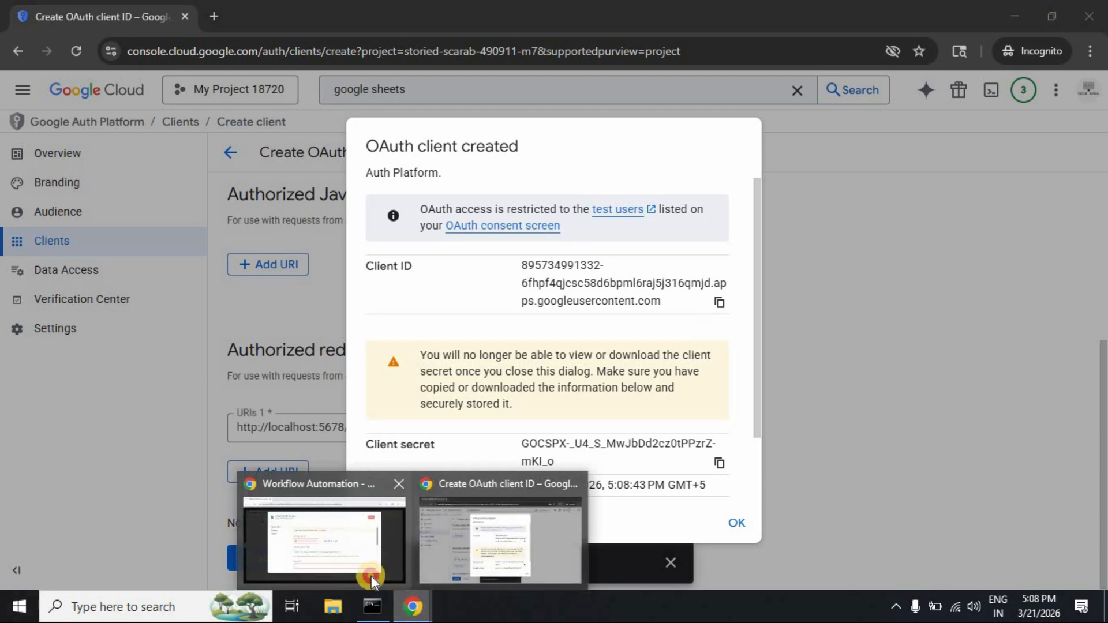
Step: Paste the copied Client ID into the n8n credential's Client ID field
{"action": "left_click", "coordinate": [371, 576]}
{"action": "scroll", "coordinate": [517, 319], "scroll_direction": "down", "scroll_amount": 3}
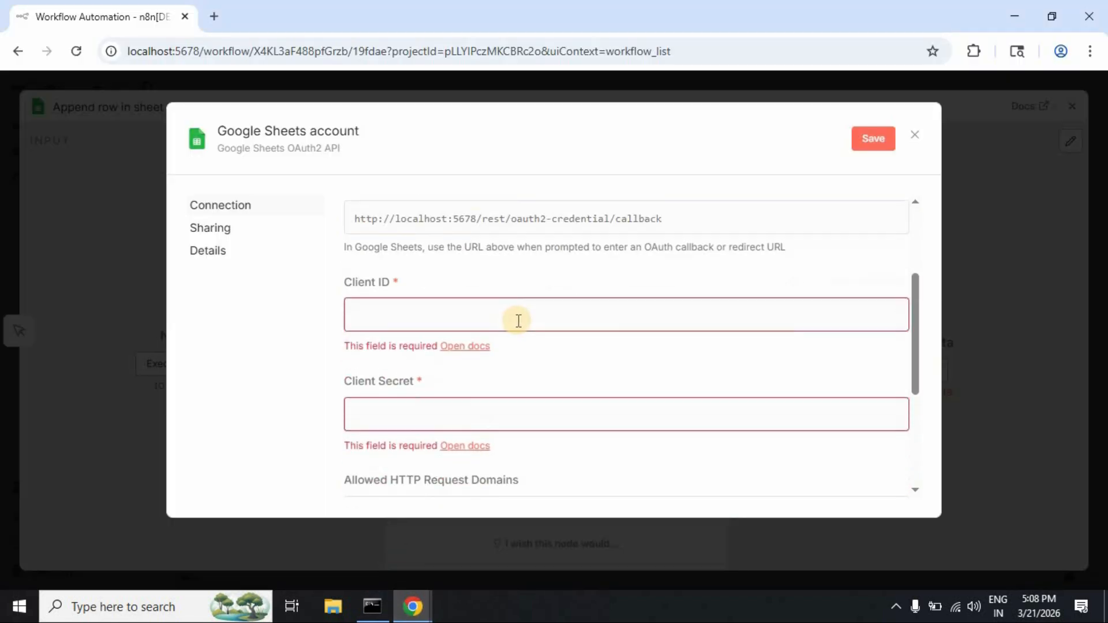
{"action": "left_click", "coordinate": [519, 321]}
{"action": "key", "text": "ctrl+v"}
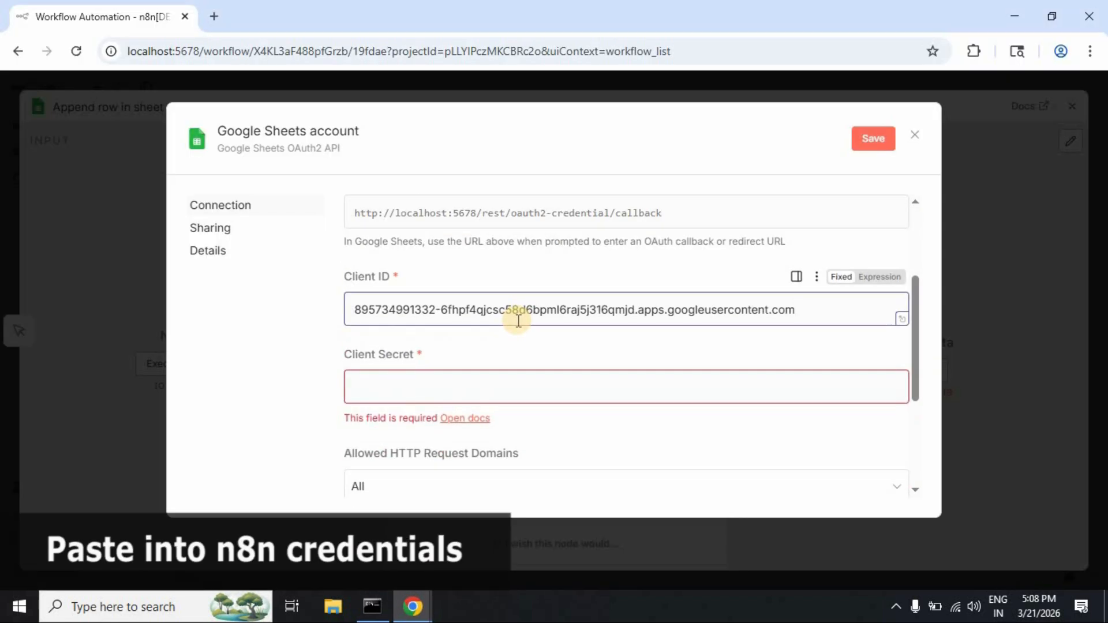
Step: Copy the Google client secret and paste it into n8n's Client Secret field
{"action": "key", "text": "alt+Tab"}
{"action": "scroll", "coordinate": [544, 363], "scroll_direction": "down", "scroll_amount": 2}
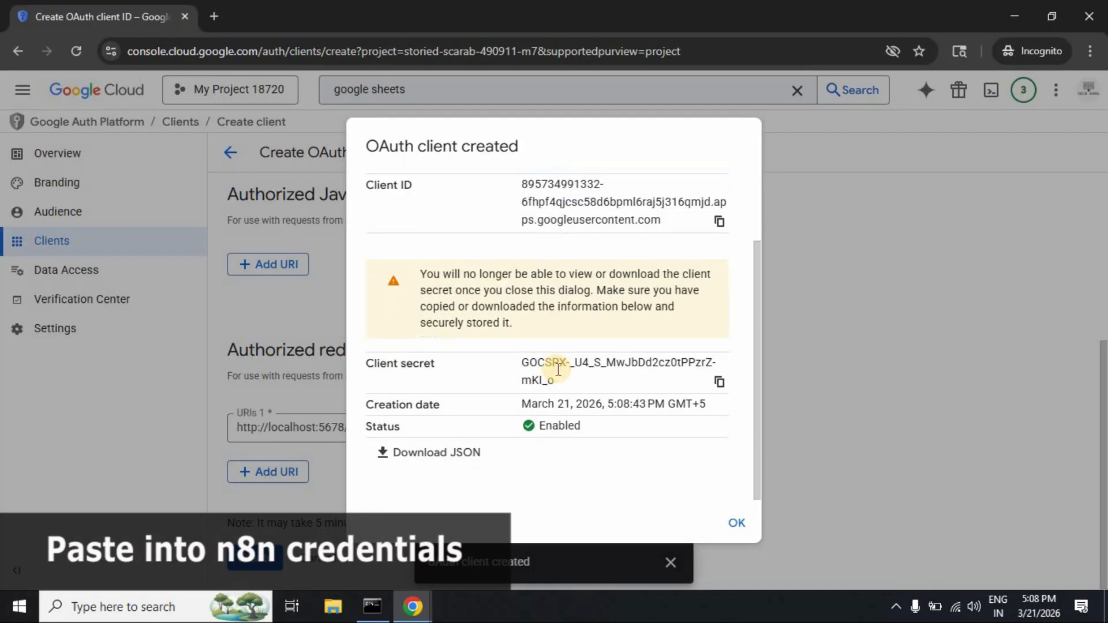
{"action": "left_click", "coordinate": [719, 383]}
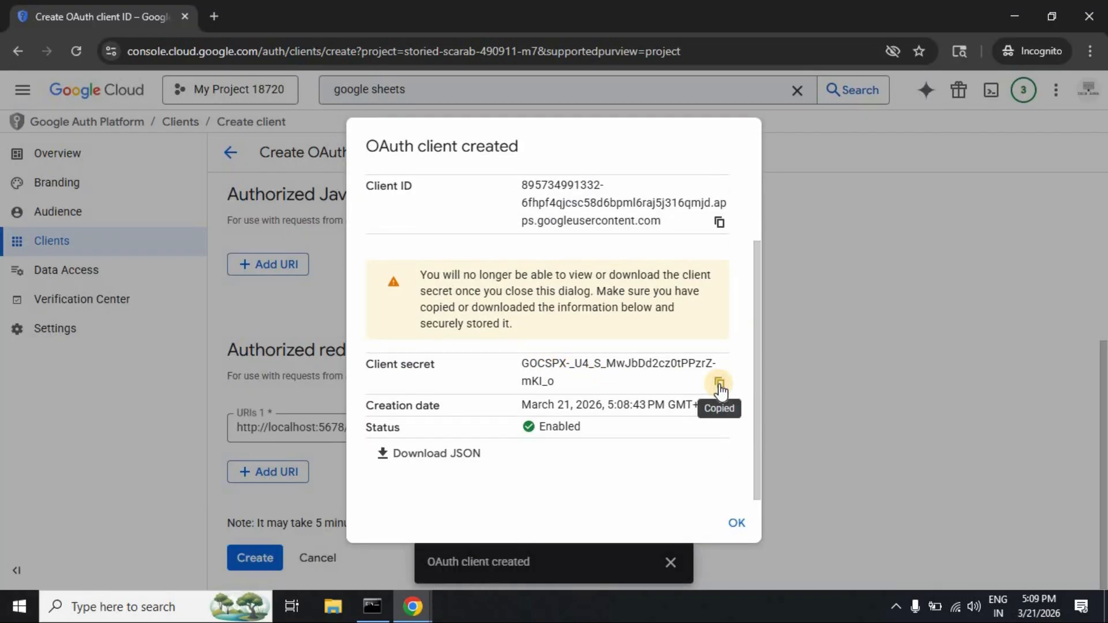
{"action": "key", "text": "alt+Tab"}
{"action": "left_click", "coordinate": [515, 397]}
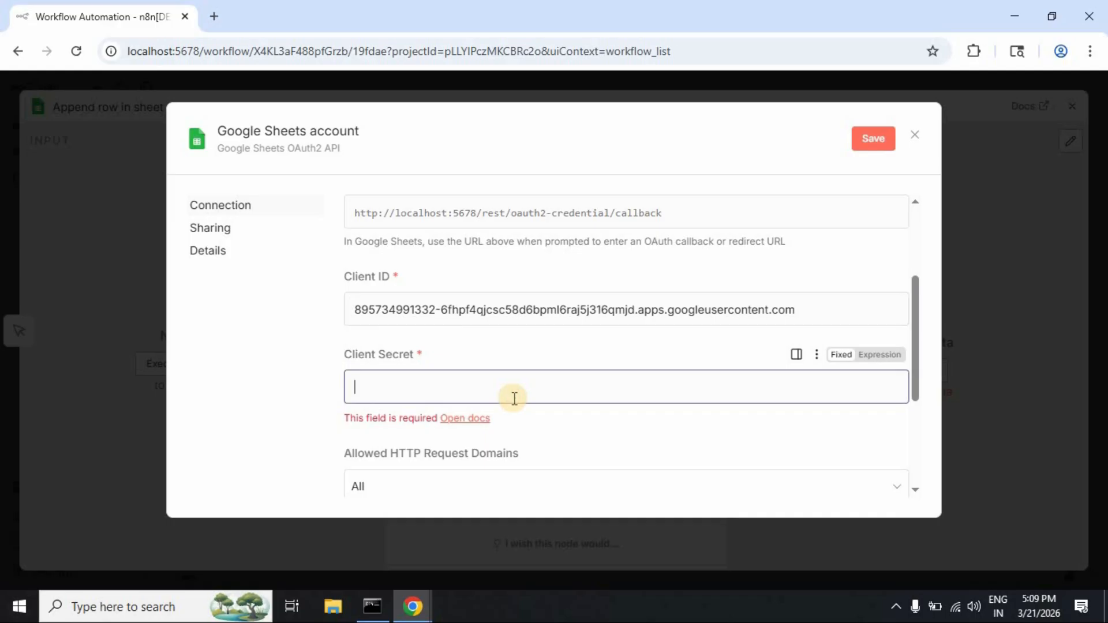
{"action": "key", "text": "ctrl+v"}
{"action": "scroll", "coordinate": [514, 398], "scroll_direction": "down", "scroll_amount": 4}
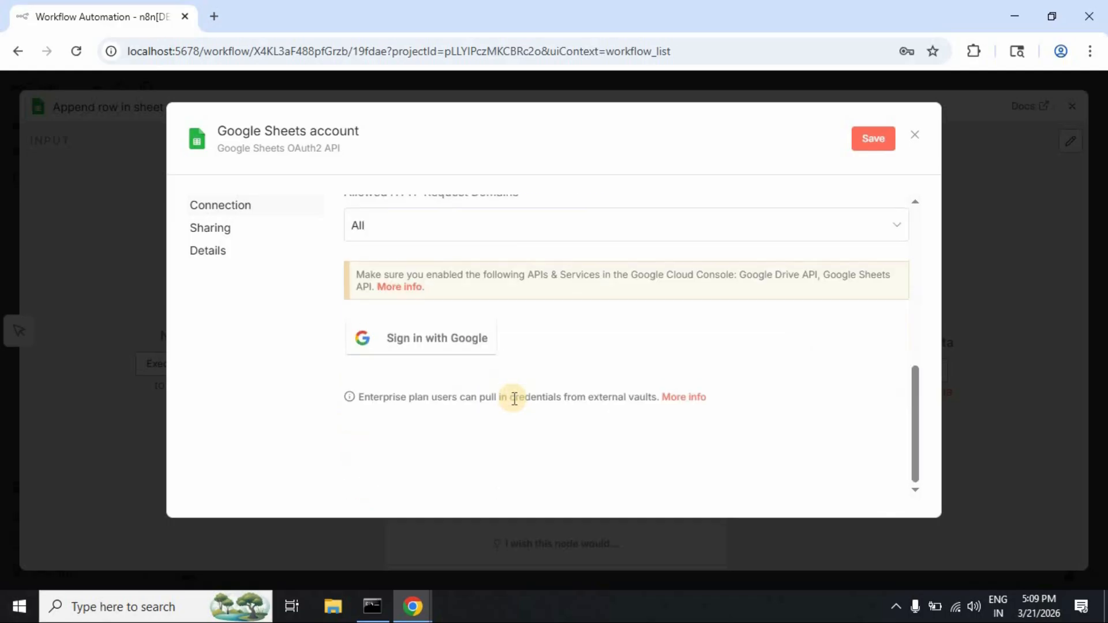
{"action": "scroll", "coordinate": [515, 399], "scroll_direction": "up", "scroll_amount": 7}
{"action": "left_click", "coordinate": [715, 328]}
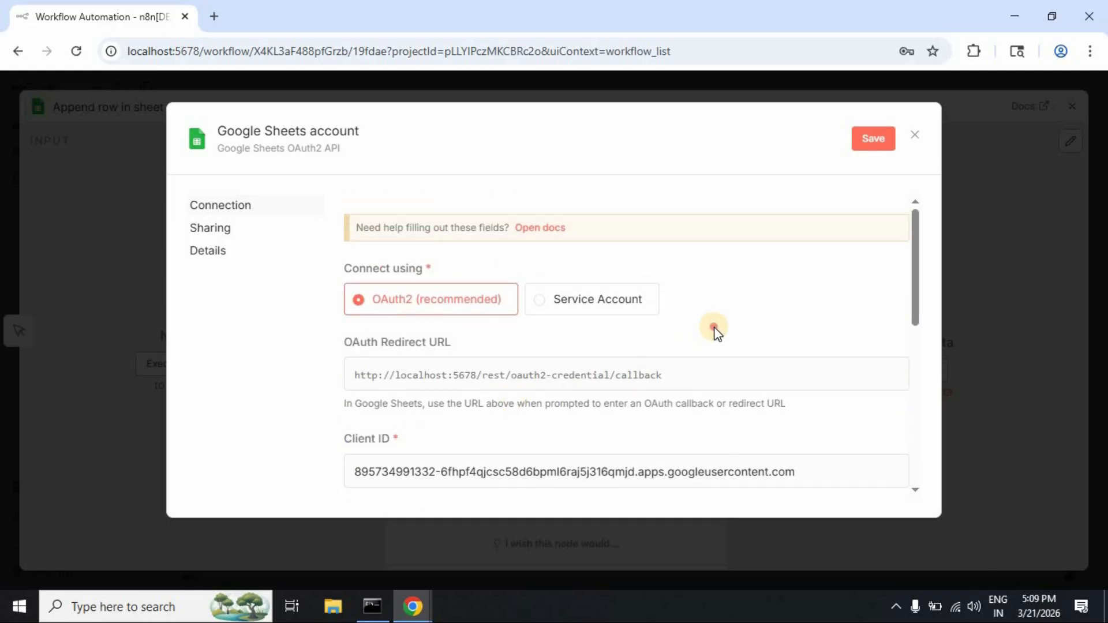
{"action": "key", "text": "alt+Tab"}
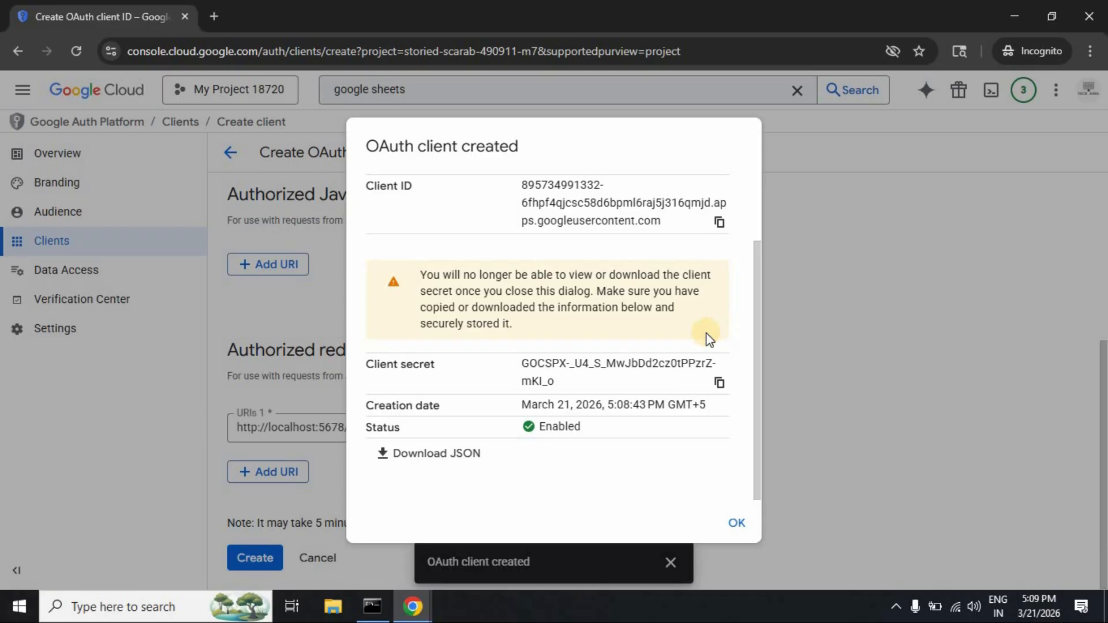
Step: Close the client-created dialog and open the Audience page's Add users panel
{"action": "left_click", "coordinate": [737, 528]}
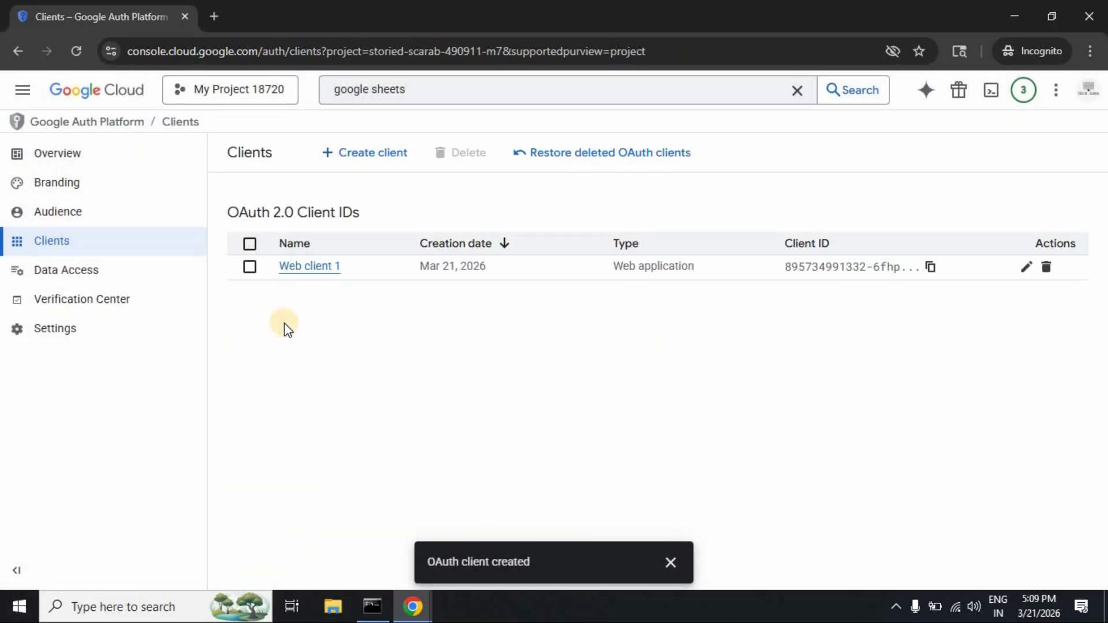
{"action": "left_click", "coordinate": [76, 221]}
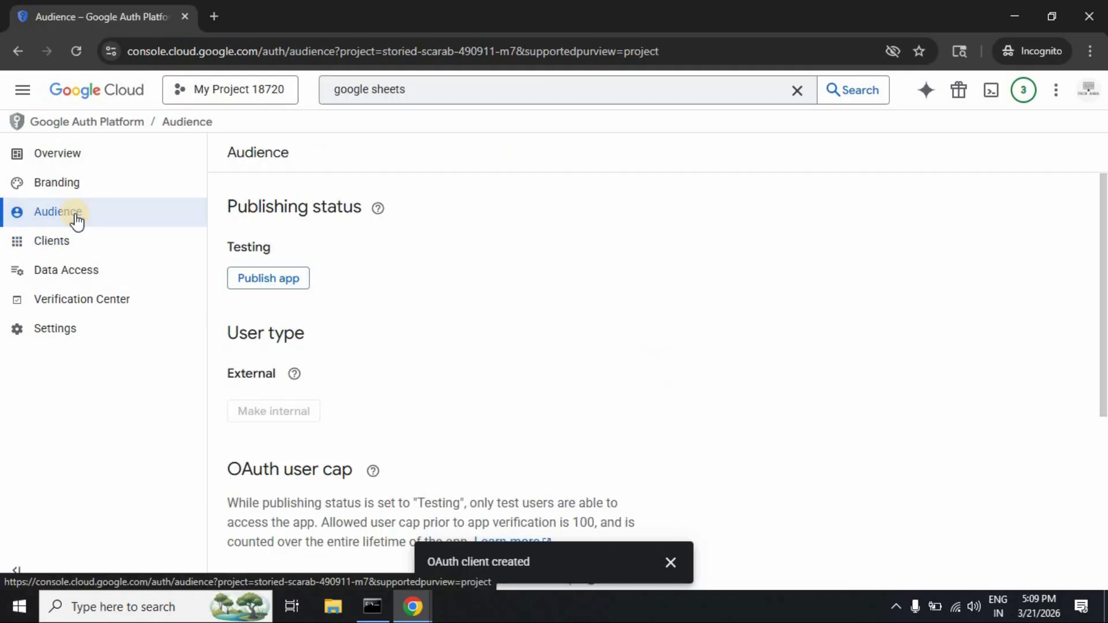
{"action": "scroll", "coordinate": [648, 341], "scroll_direction": "down", "scroll_amount": 4}
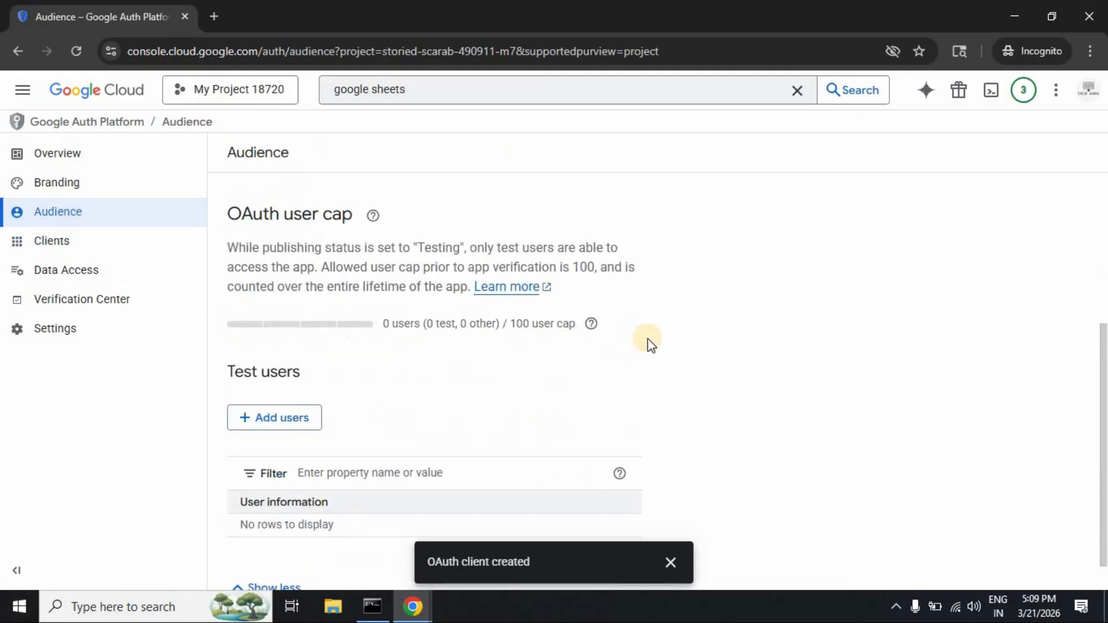
{"action": "scroll", "coordinate": [648, 338], "scroll_direction": "down", "scroll_amount": 1}
{"action": "left_click", "coordinate": [279, 380]}
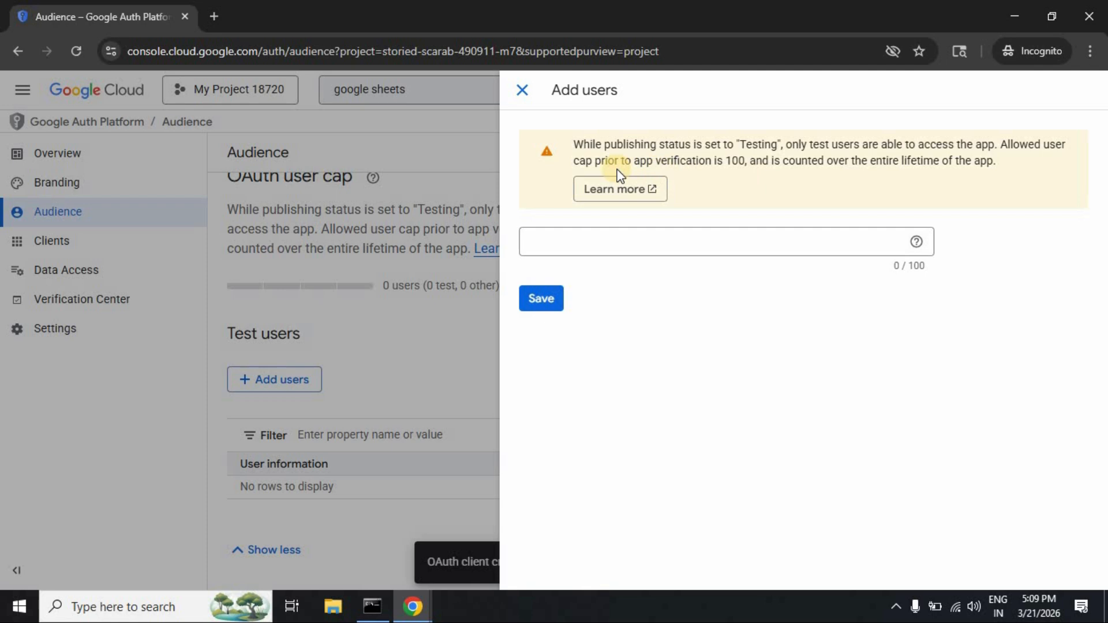
Step: Add your Google account's e-mail as a test user, save, and close the notice
{"action": "left_click", "coordinate": [556, 240]}
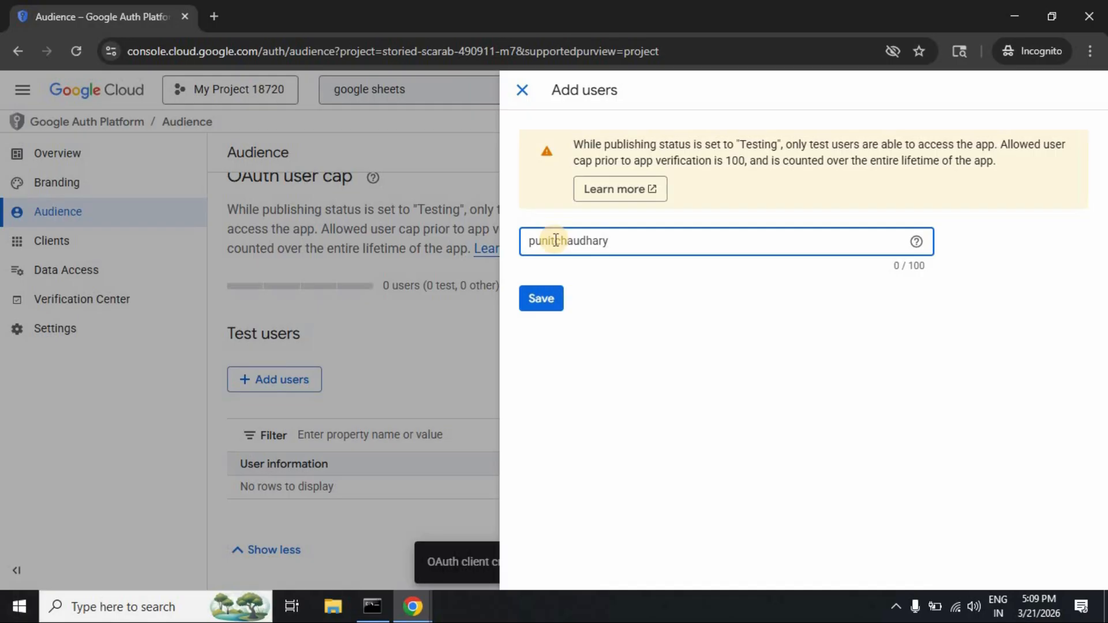
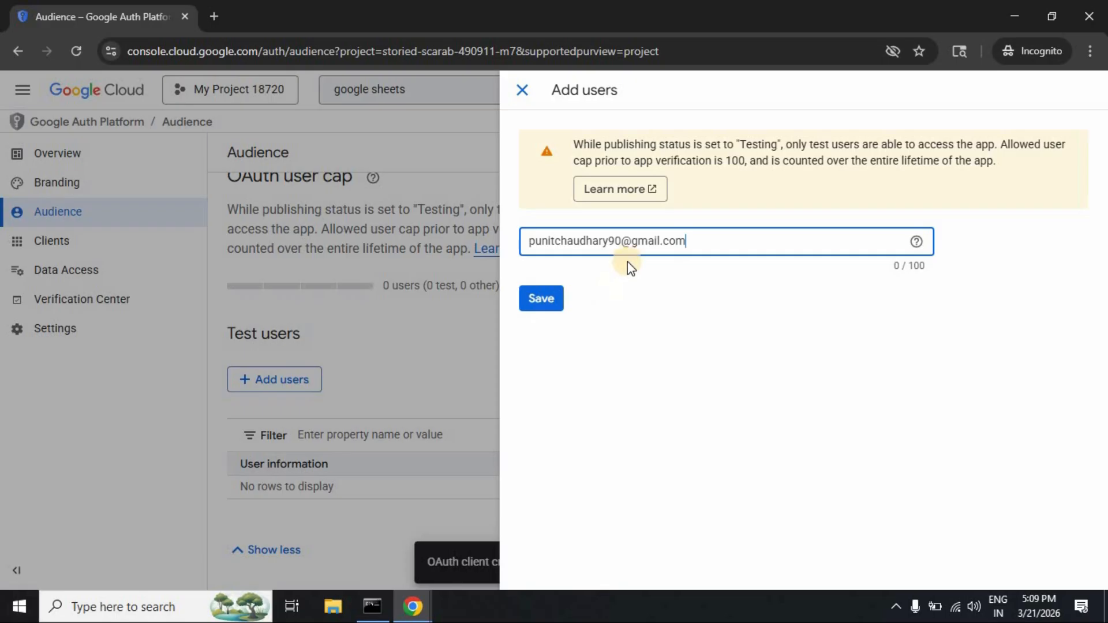
{"action": "left_click", "coordinate": [533, 302]}
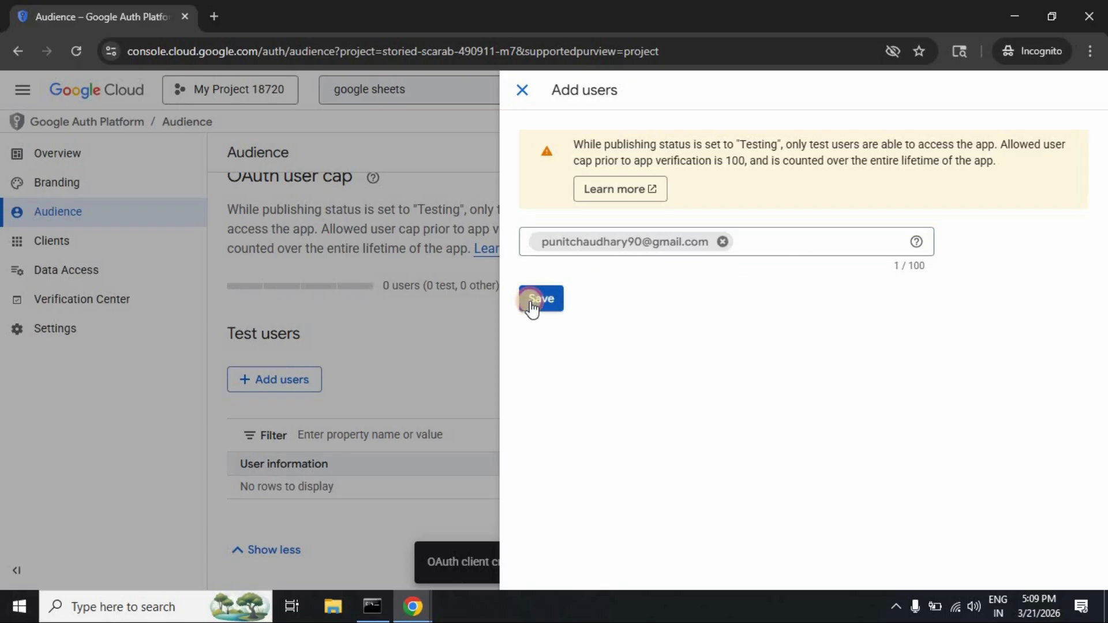
{"action": "left_click", "coordinate": [544, 309]}
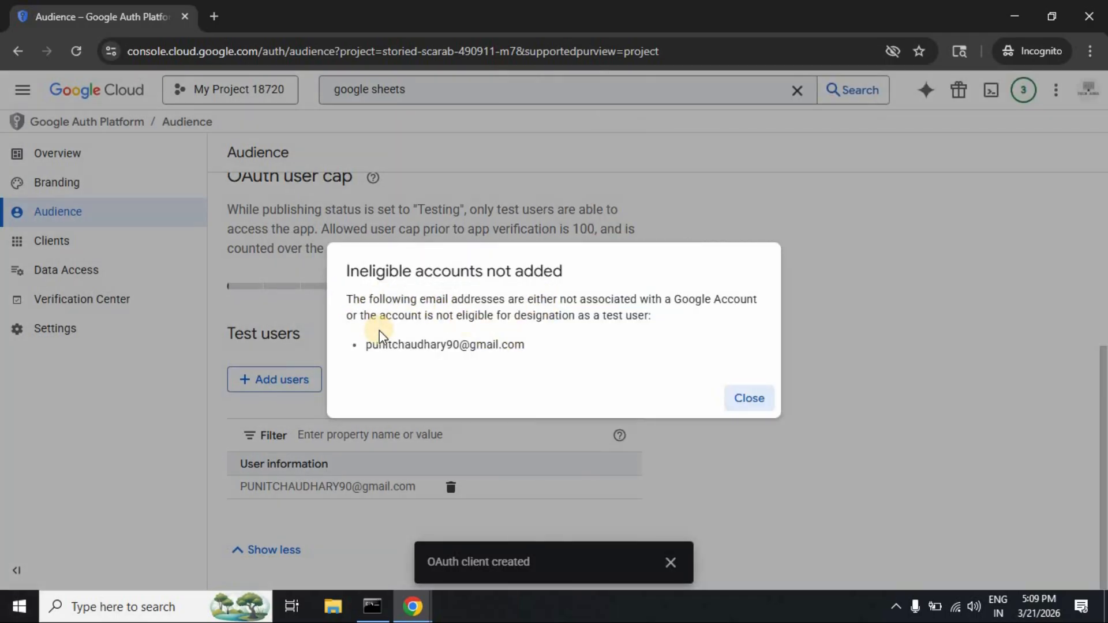
{"action": "left_click_drag", "start_coordinate": [368, 345], "coordinate": [599, 363]}
{"action": "left_click", "coordinate": [758, 408]}
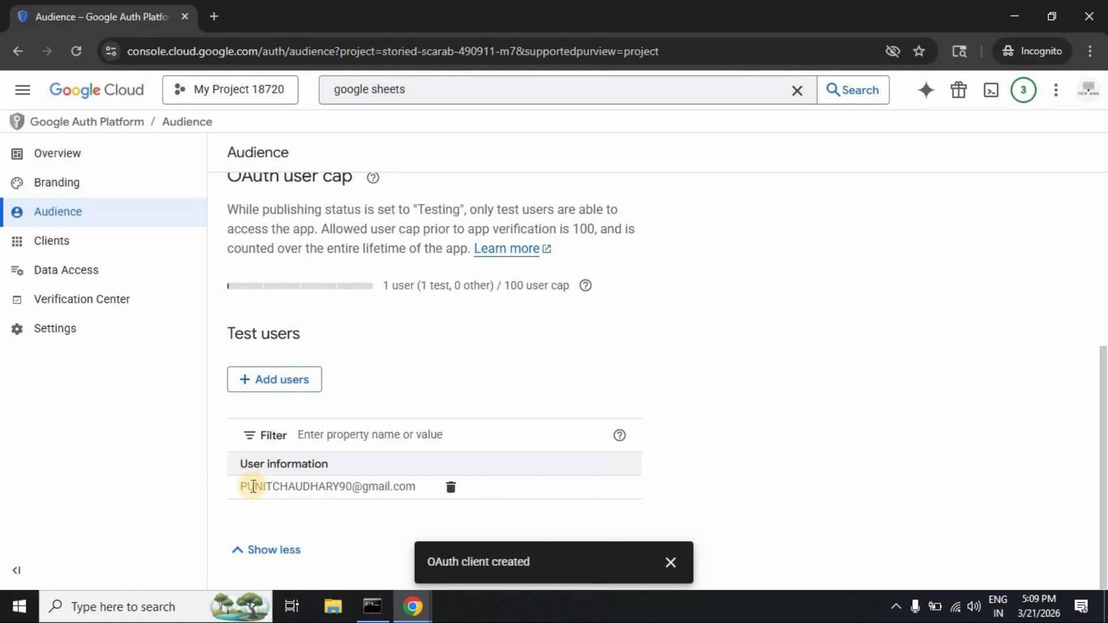
{"action": "left_click_drag", "start_coordinate": [243, 485], "coordinate": [426, 485]}
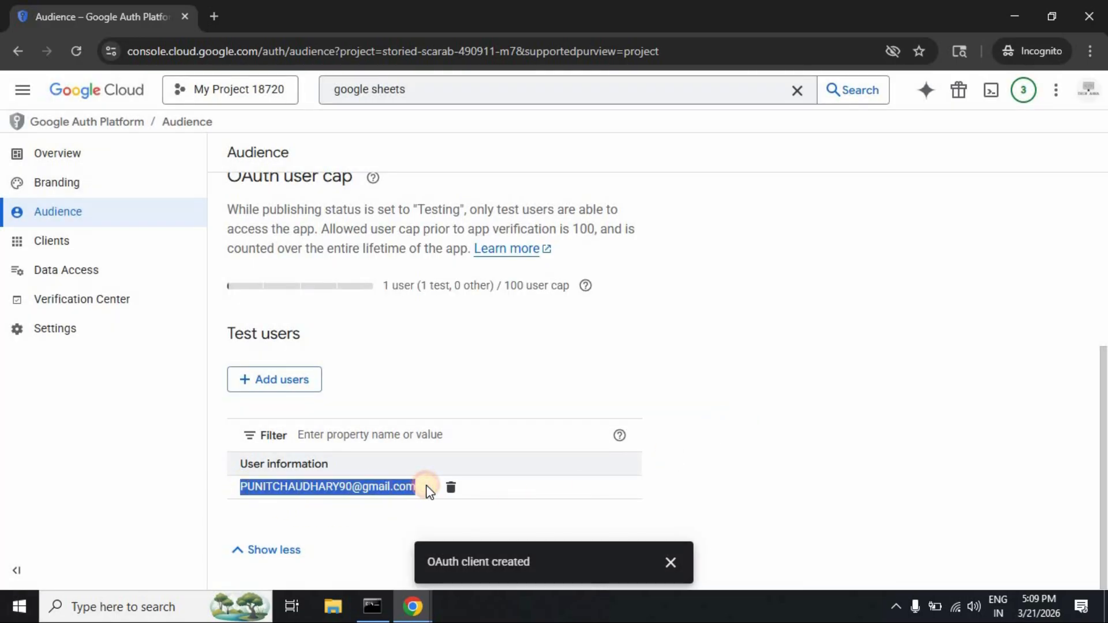
{"action": "left_click", "coordinate": [743, 497]}
{"action": "scroll", "coordinate": [742, 497], "scroll_direction": "up", "scroll_amount": 5}
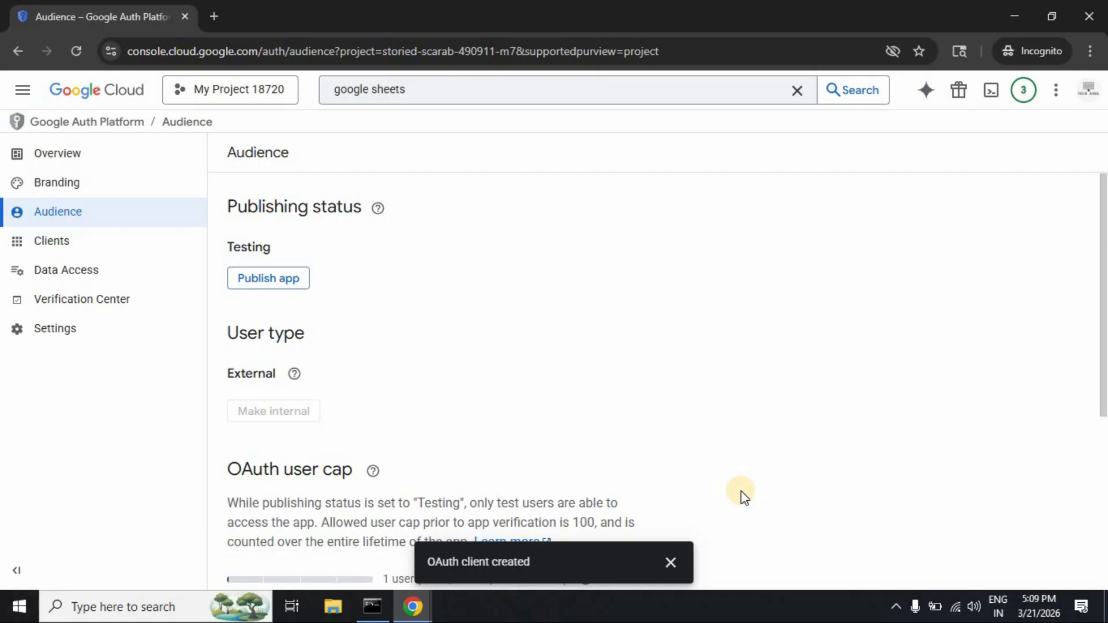
{"action": "scroll", "coordinate": [739, 495], "scroll_direction": "down", "scroll_amount": 5}
Step: Sign in with Google from the n8n credential and grant access to Sheets and Drive
{"action": "mouse_move", "coordinate": [414, 607]}
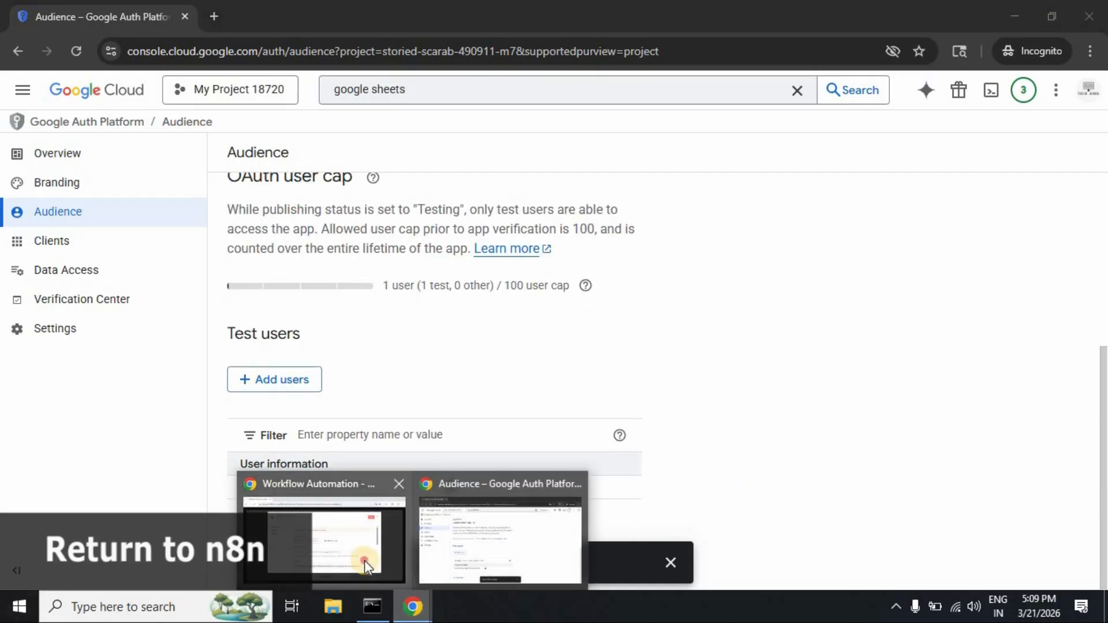
{"action": "left_click", "coordinate": [365, 560]}
{"action": "scroll", "coordinate": [704, 342], "scroll_direction": "down", "scroll_amount": 5}
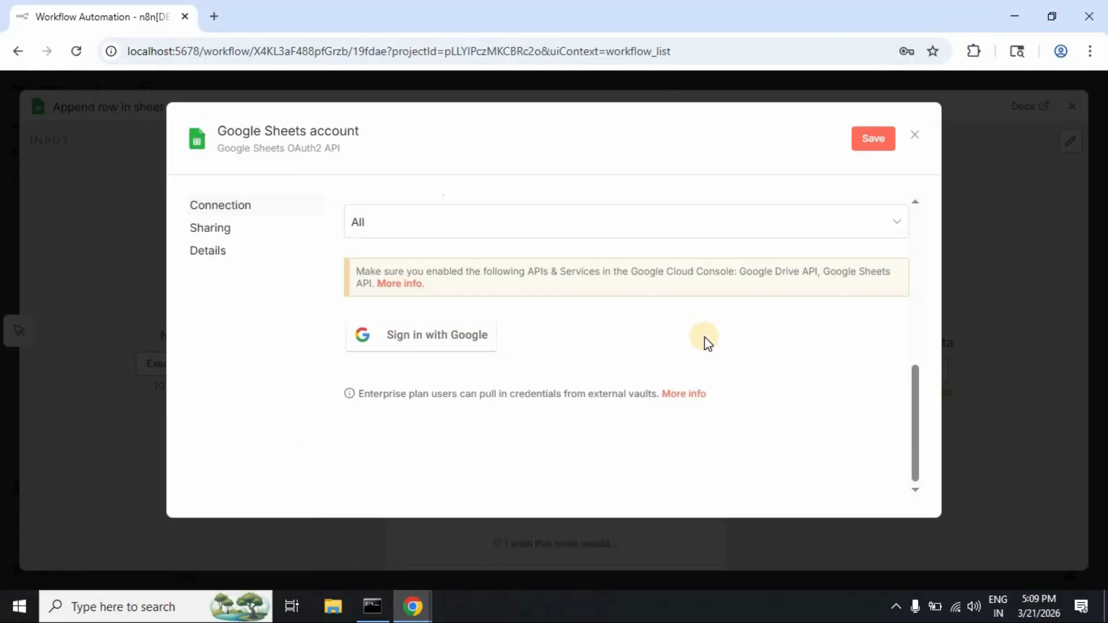
{"action": "left_click", "coordinate": [439, 345]}
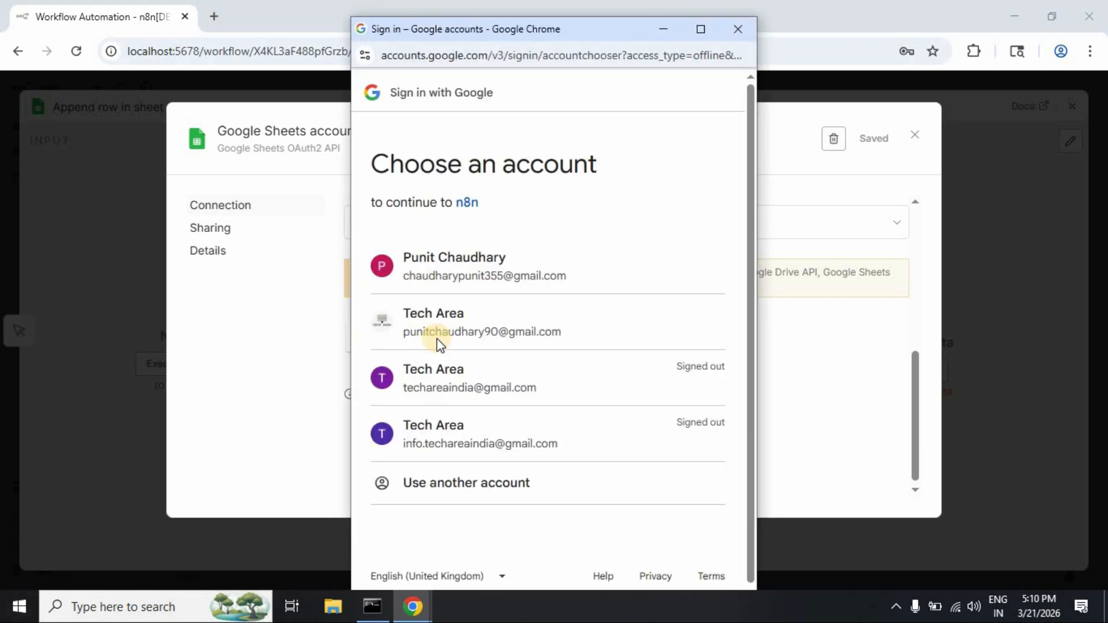
{"action": "left_click", "coordinate": [628, 329]}
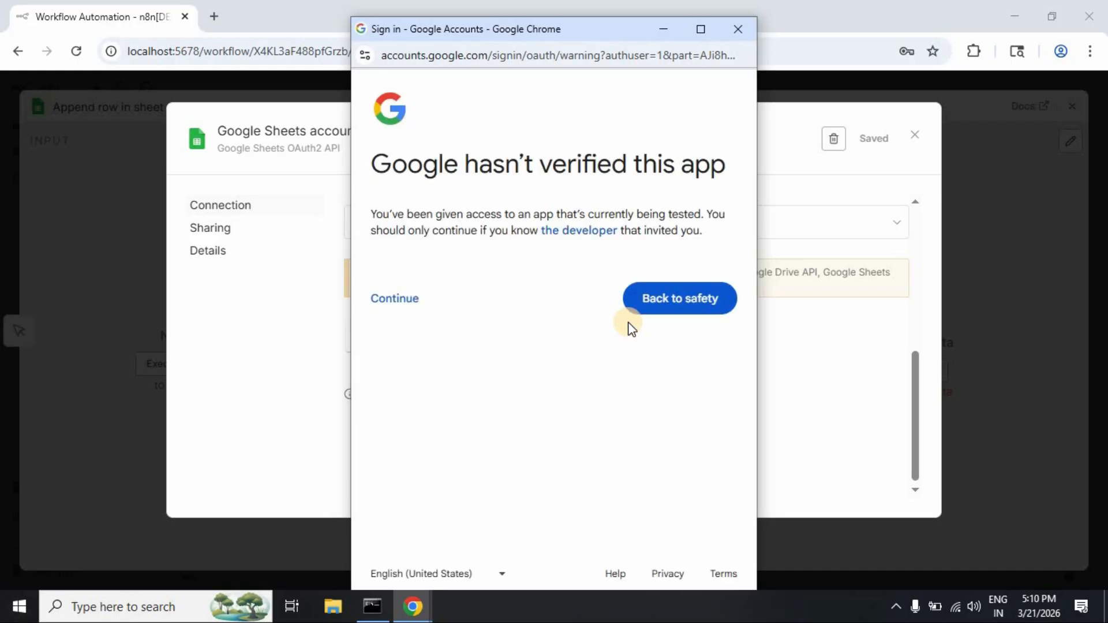
{"action": "left_click", "coordinate": [382, 305]}
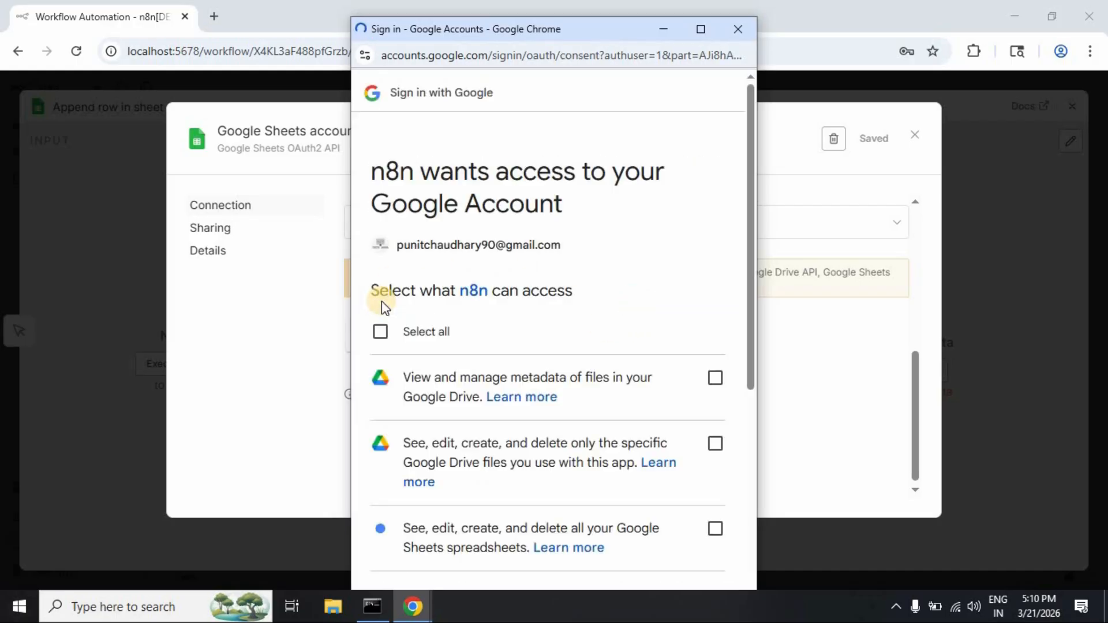
{"action": "left_click", "coordinate": [381, 332]}
{"action": "scroll", "coordinate": [529, 341], "scroll_direction": "down", "scroll_amount": 5}
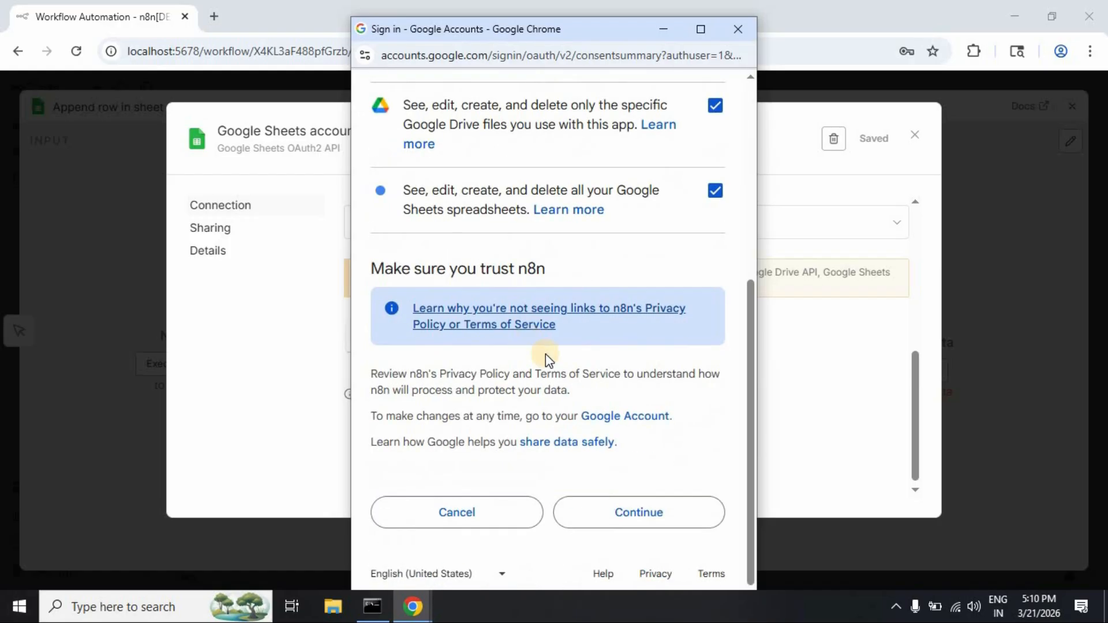
{"action": "left_click", "coordinate": [634, 507]}
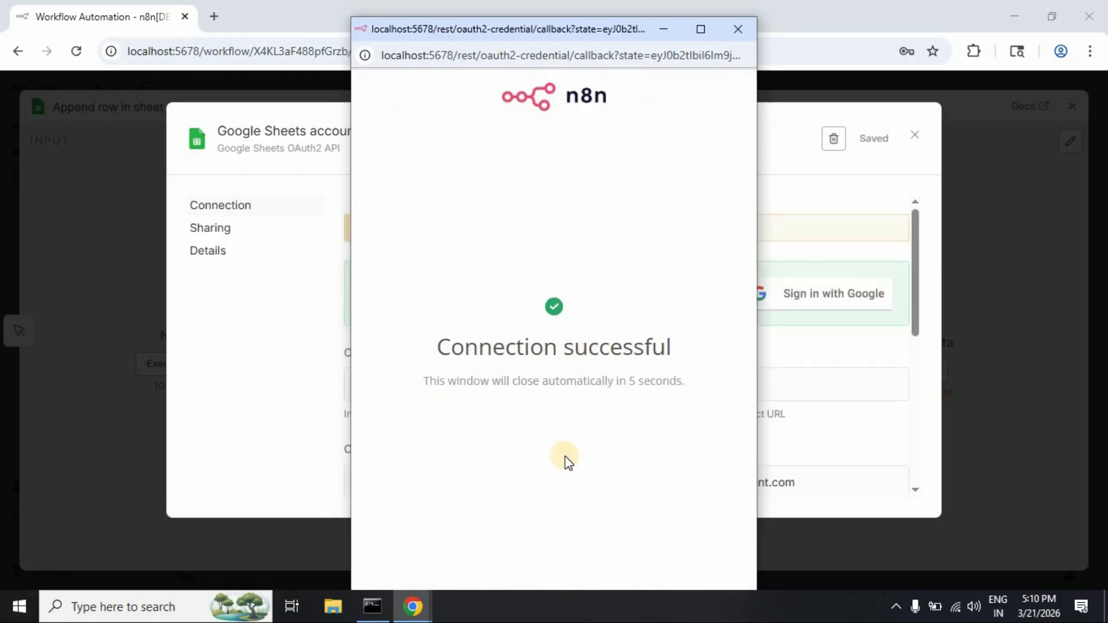
Step: Confirm the credential dialog shows 'Connection successful'
{"action": "left_click_drag", "start_coordinate": [435, 347], "coordinate": [680, 347]}
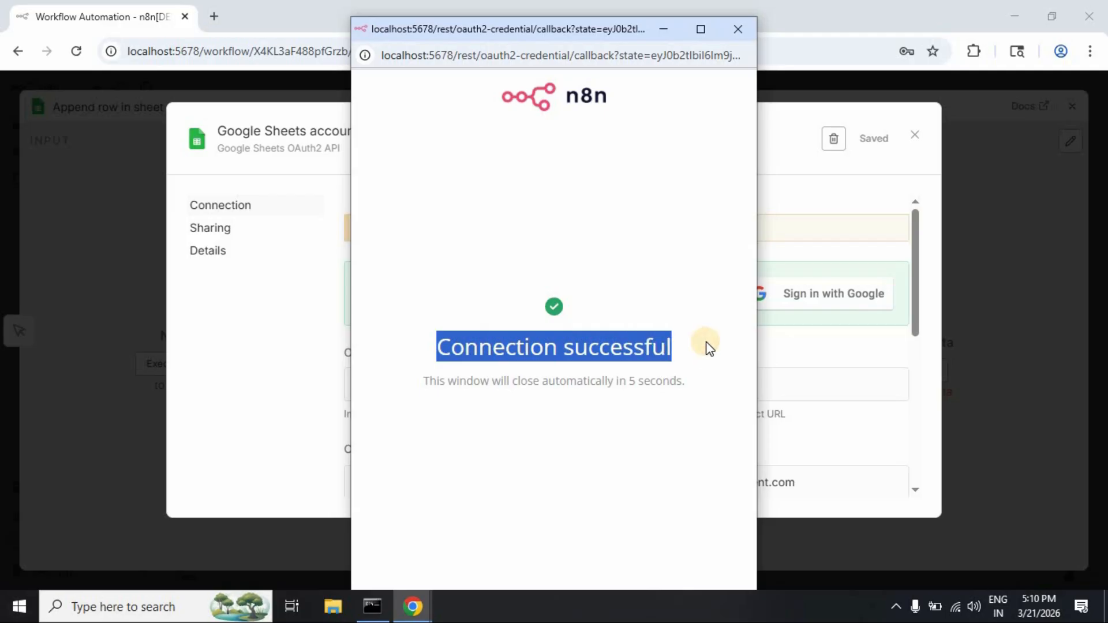
{"action": "left_click", "coordinate": [707, 343]}
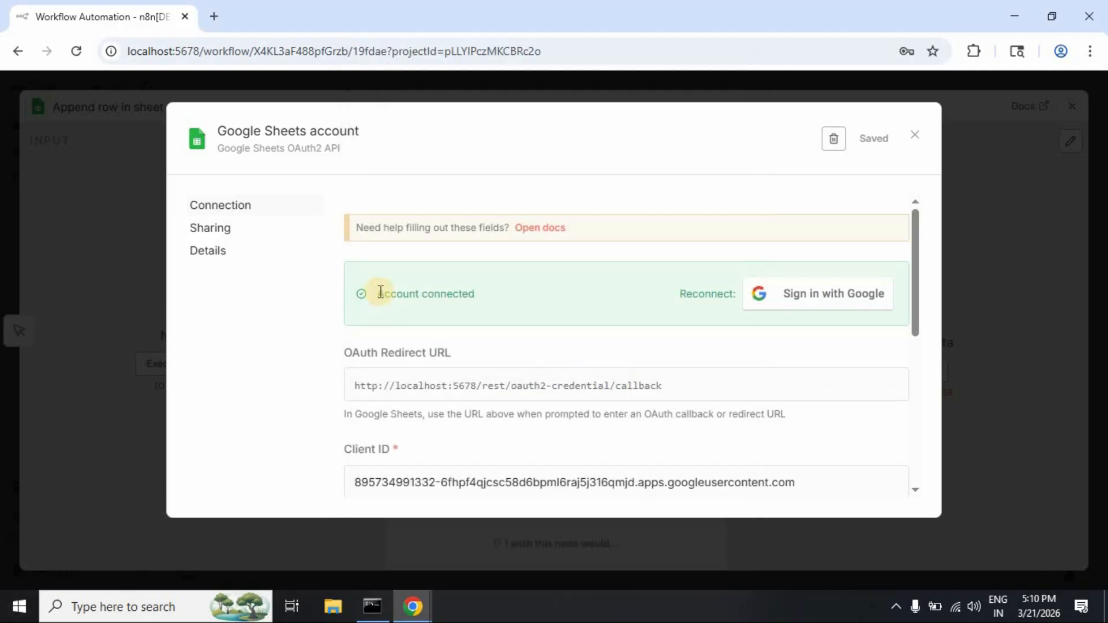
{"action": "left_click_drag", "start_coordinate": [381, 292], "coordinate": [633, 321]}
{"action": "scroll", "coordinate": [656, 326], "scroll_direction": "down", "scroll_amount": 5}
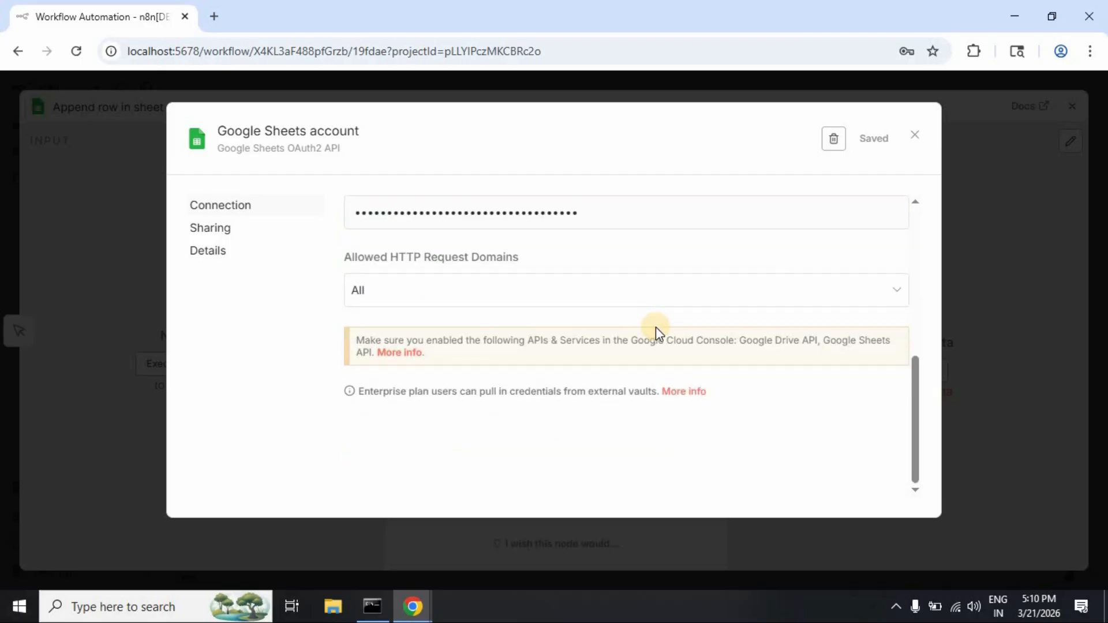
{"action": "scroll", "coordinate": [656, 327], "scroll_direction": "up", "scroll_amount": 5}
Step: Choose 'Google Sheets account' as the Append row node's credential, then return to the Cloud Console Audience window
{"action": "left_click", "coordinate": [914, 136]}
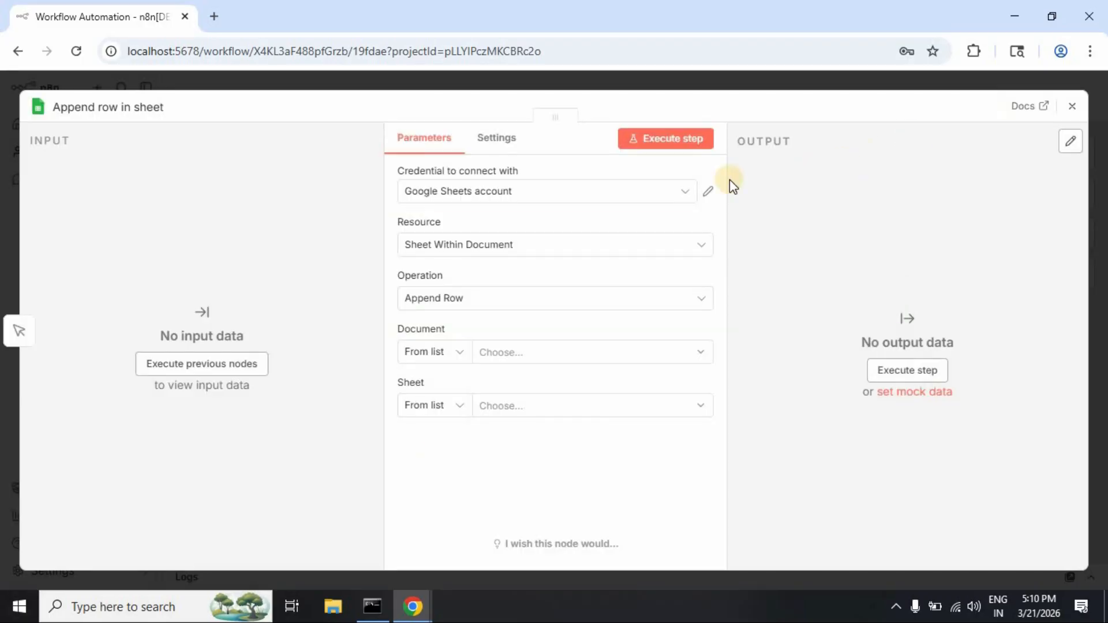
{"action": "left_click", "coordinate": [685, 193]}
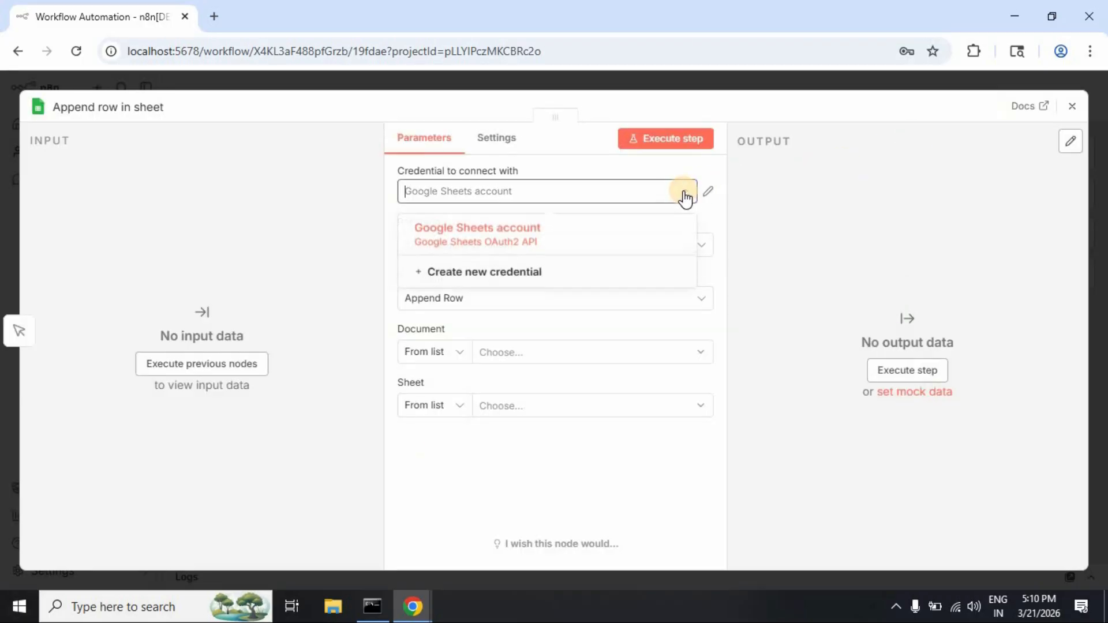
{"action": "left_click", "coordinate": [575, 241]}
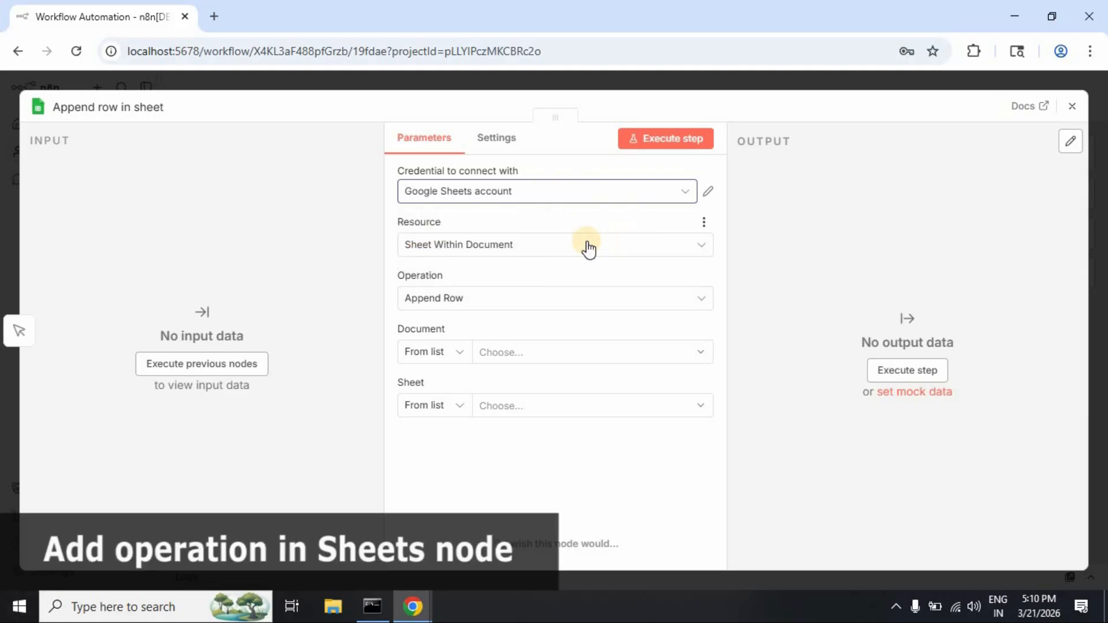
{"action": "left_click", "coordinate": [570, 355]}
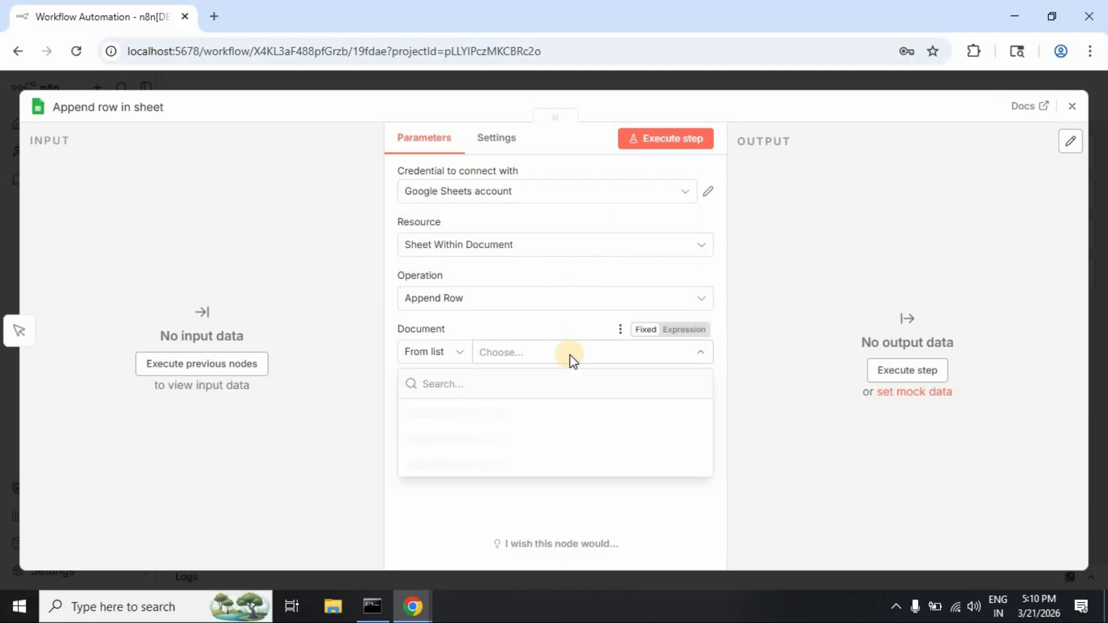
{"action": "left_click", "coordinate": [759, 433]}
{"action": "left_click", "coordinate": [423, 609]}
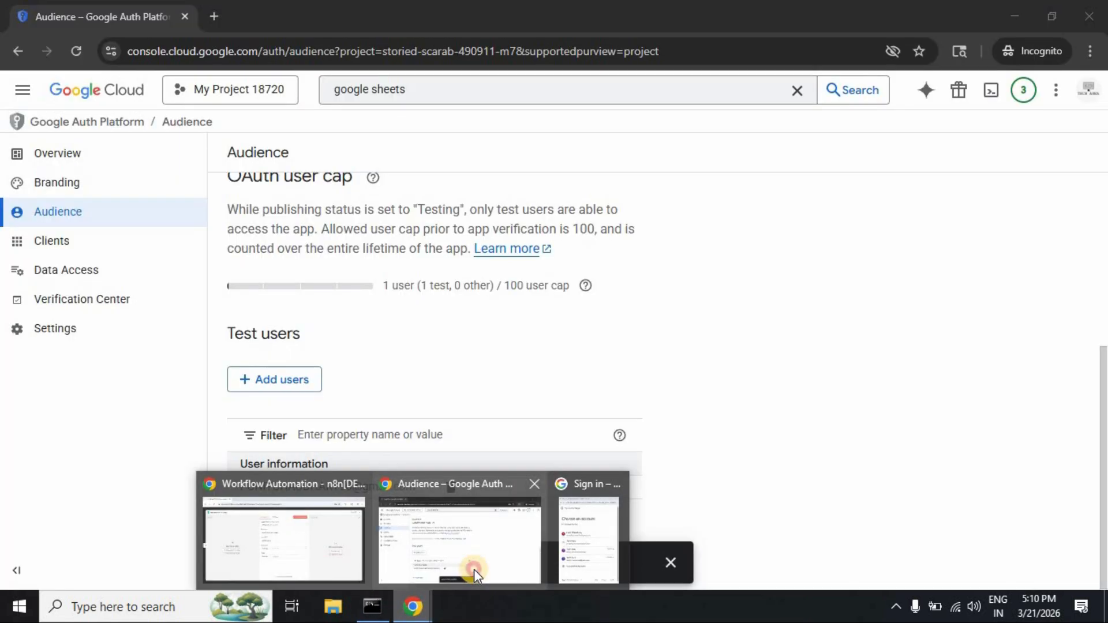
{"action": "left_click", "coordinate": [473, 569]}
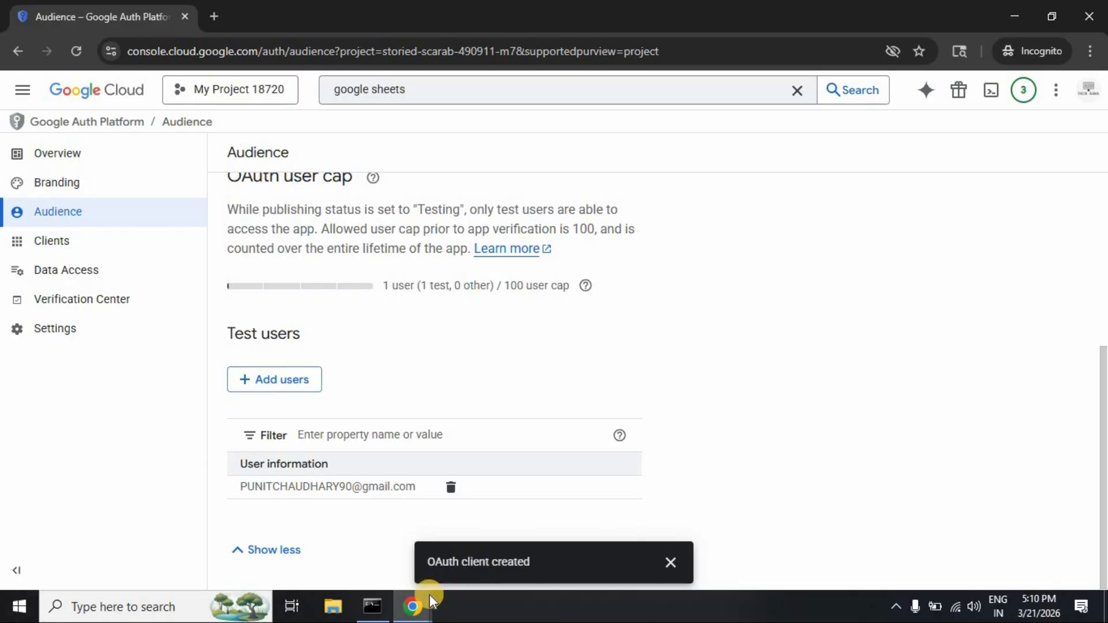
Step: In a new incognito tab, load google.com and launch Sheets from the Google apps grid
{"action": "mouse_move", "coordinate": [430, 597]}
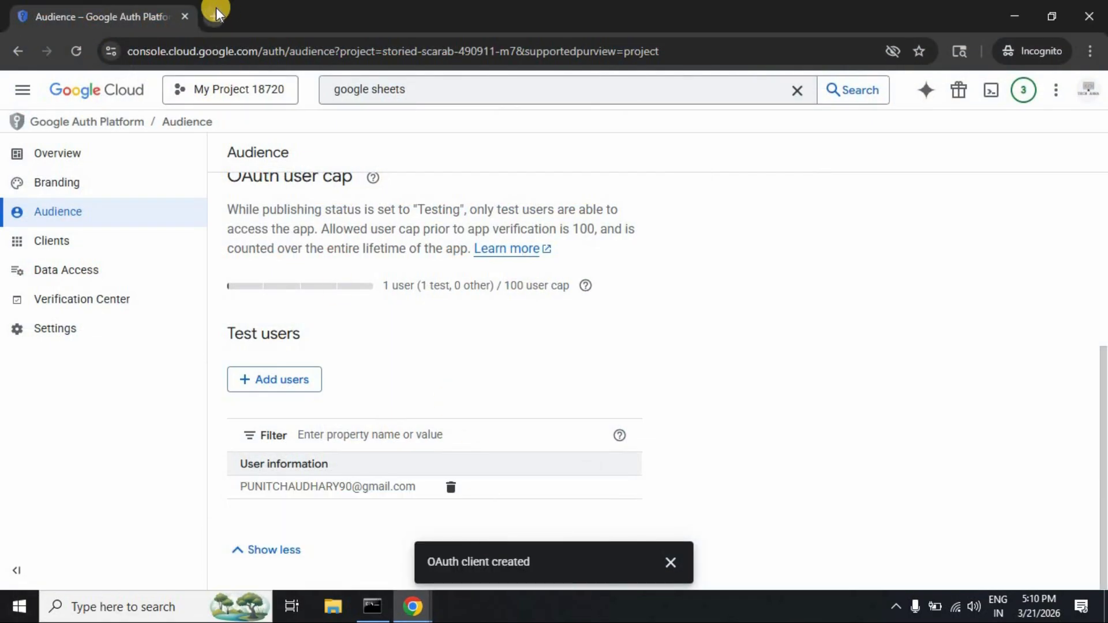
{"action": "left_click", "coordinate": [214, 12]}
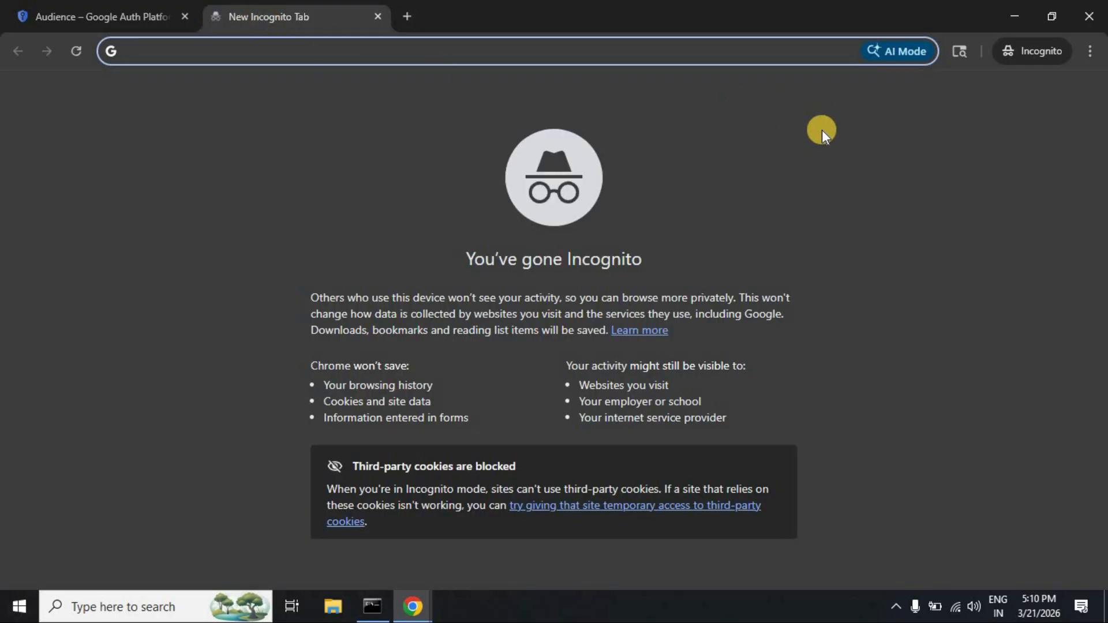
{"action": "type", "text": "g"}
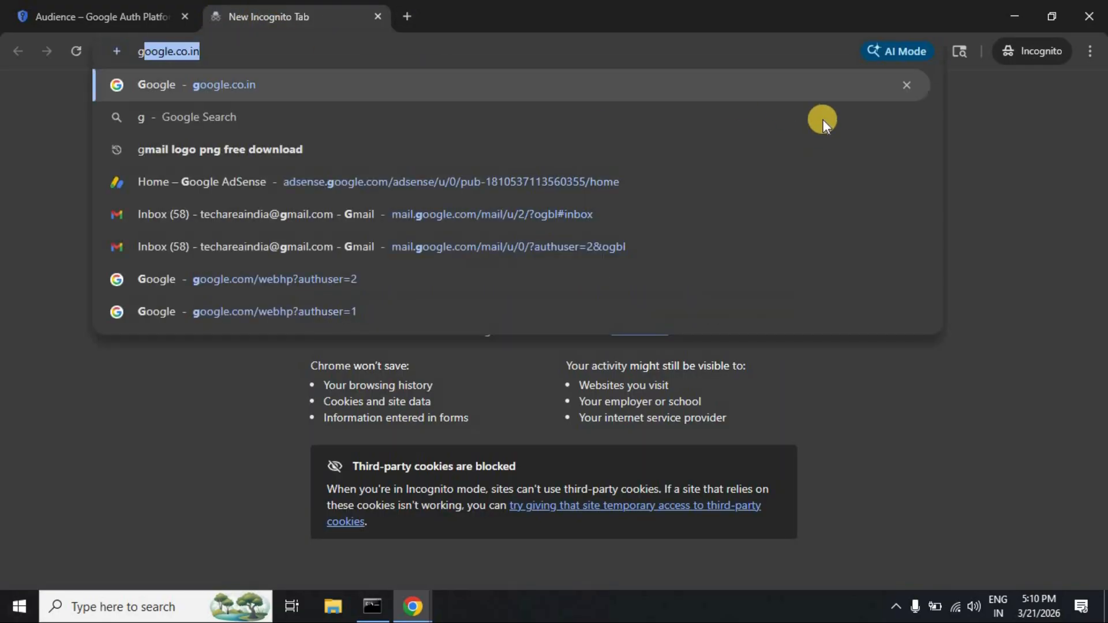
{"action": "key", "text": "Return"}
{"action": "left_click", "coordinate": [1039, 94]}
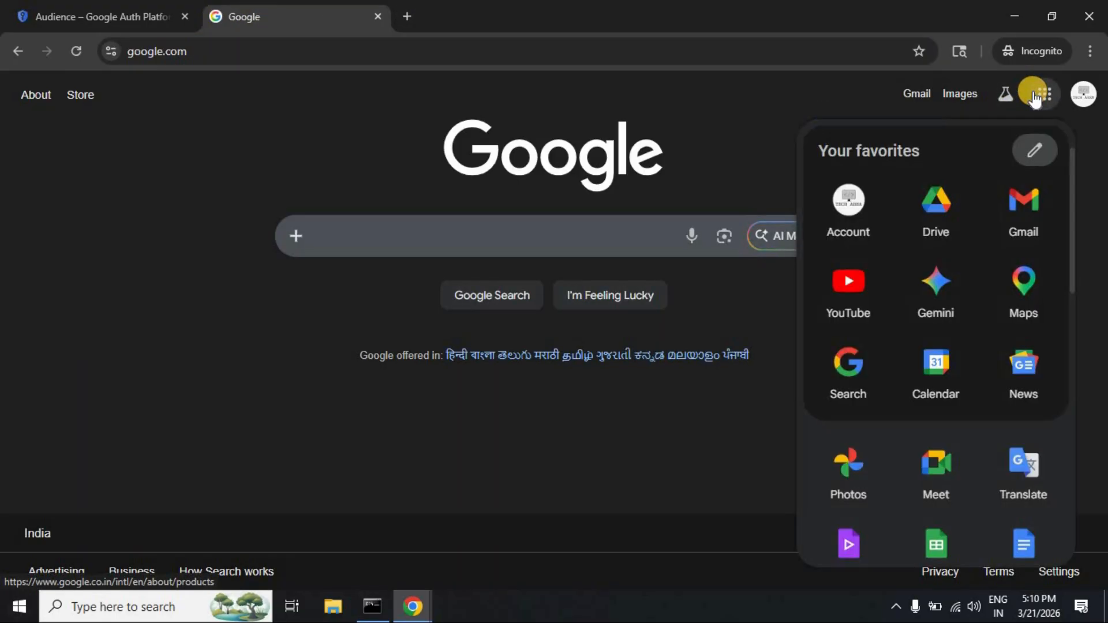
{"action": "scroll", "coordinate": [941, 413], "scroll_direction": "down", "scroll_amount": 3}
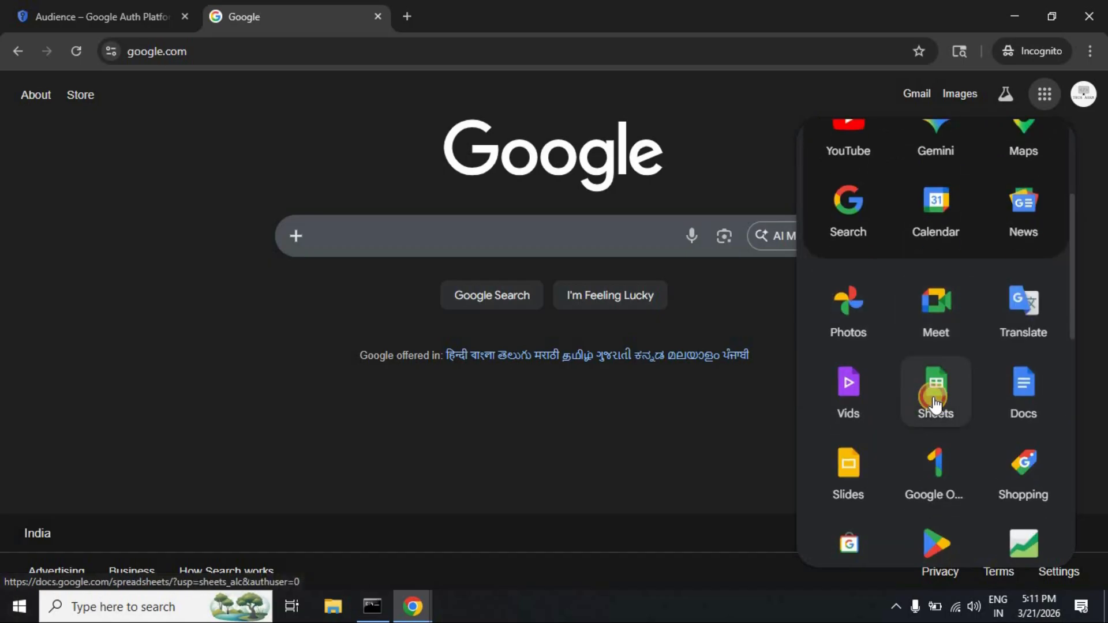
{"action": "left_click", "coordinate": [936, 398]}
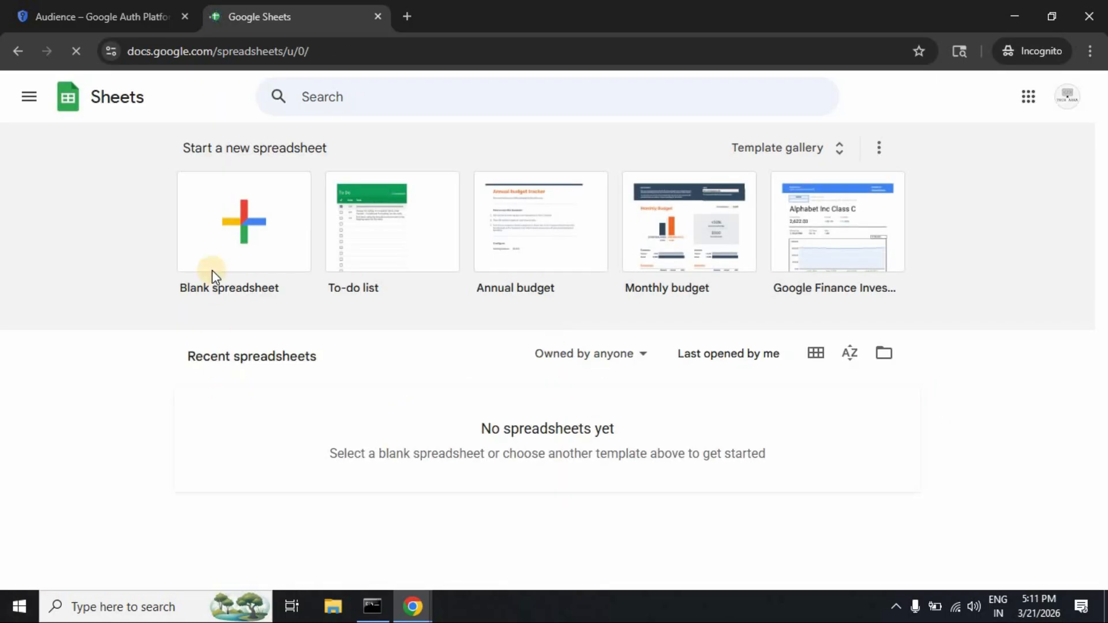
Step: Create a blank spreadsheet titled 'n8n Test Sheet'
{"action": "left_click", "coordinate": [241, 221]}
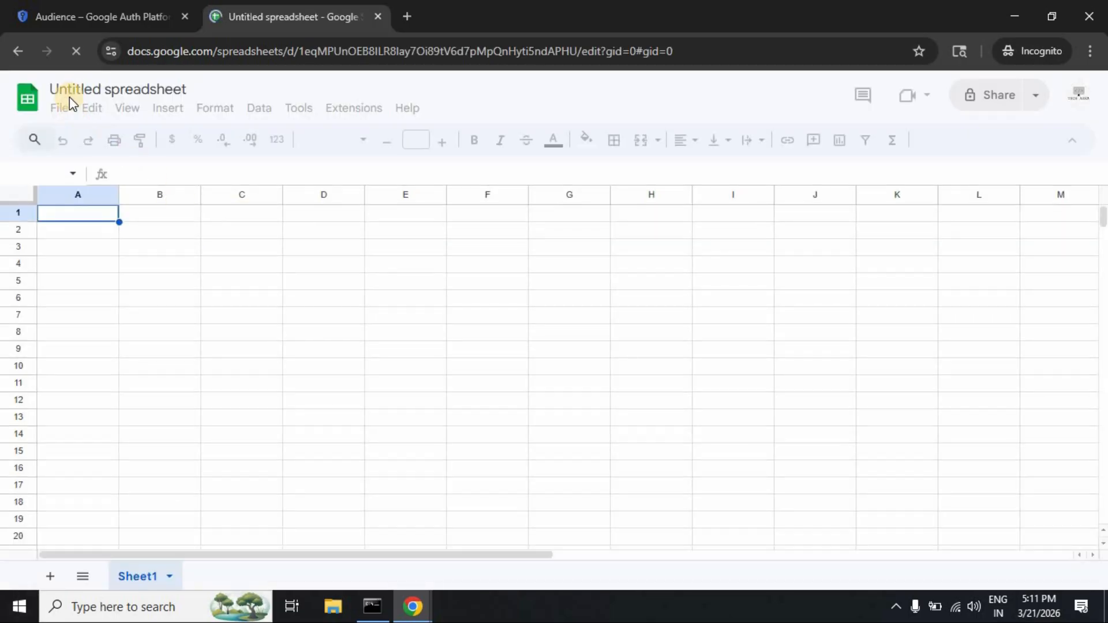
{"action": "left_click", "coordinate": [103, 89]}
{"action": "type", "text": "n8n"}
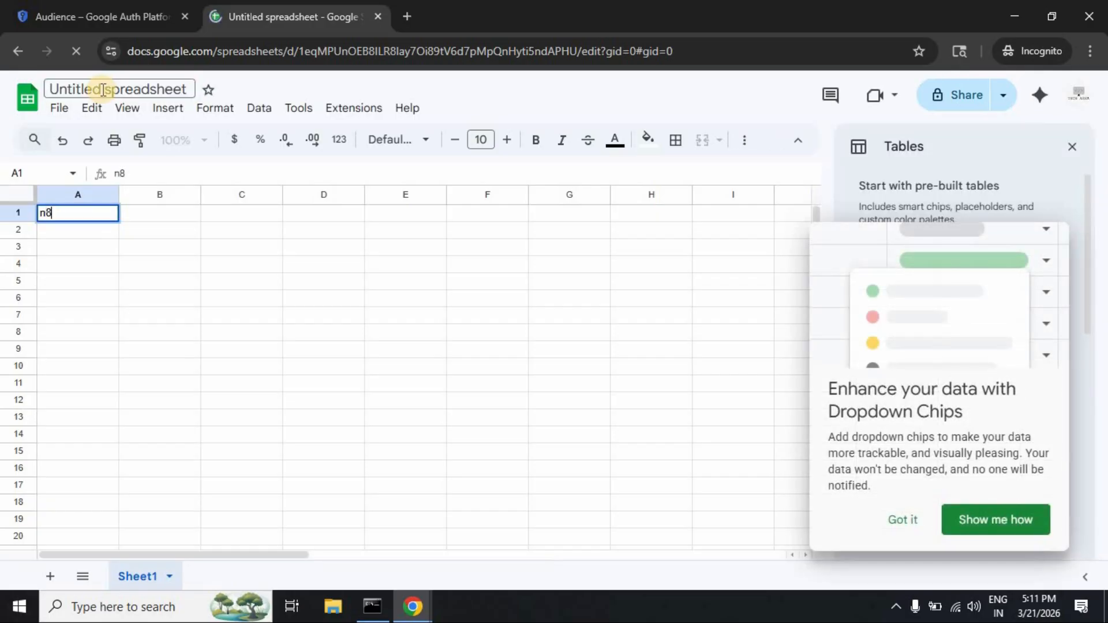
{"action": "left_click", "coordinate": [902, 522]}
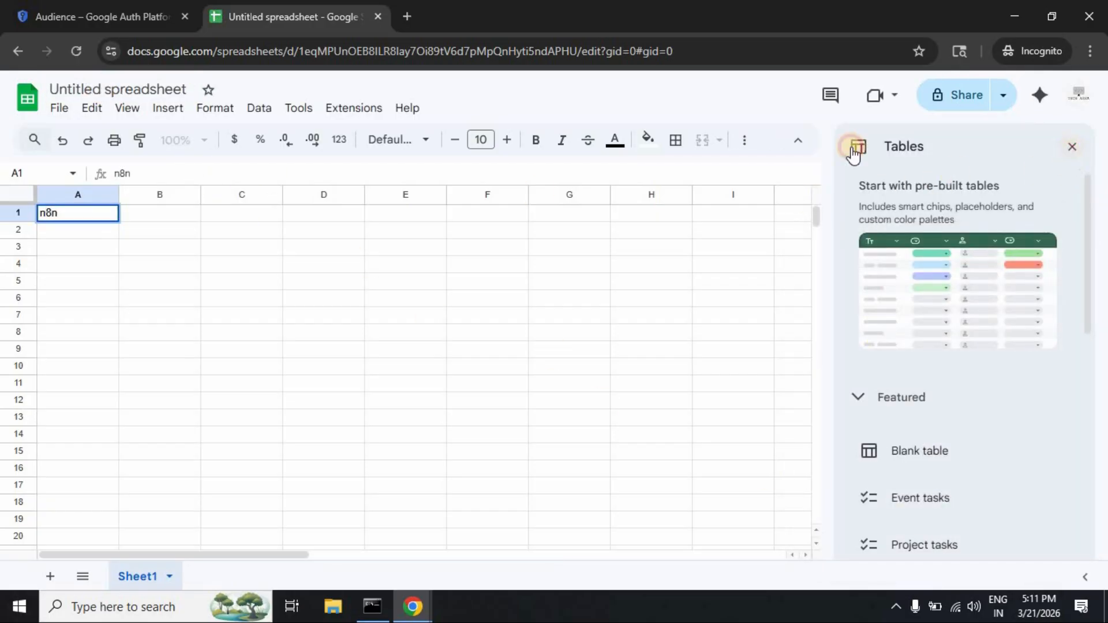
{"action": "left_click", "coordinate": [1072, 146]}
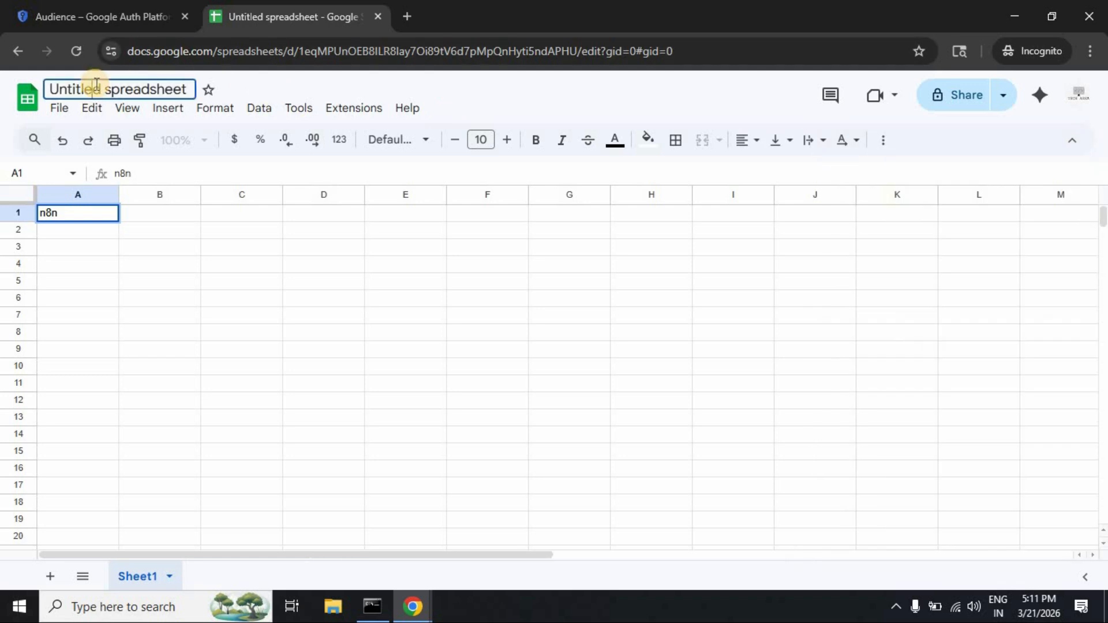
{"action": "left_click", "coordinate": [97, 87]}
{"action": "type", "text": "n8n"}
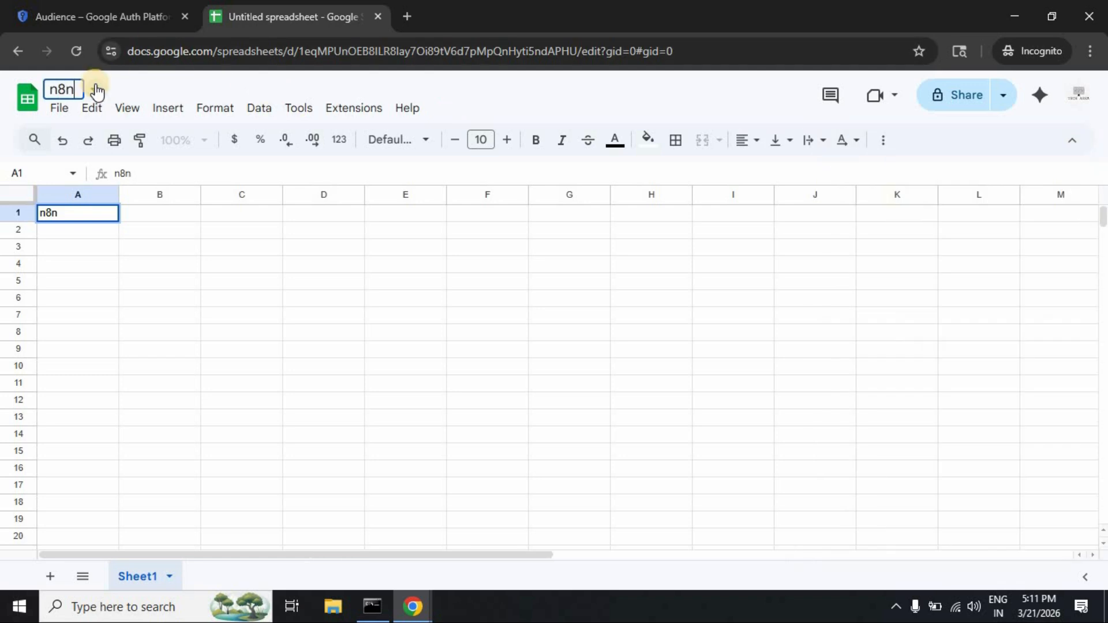
{"action": "type", "text": " Test Sh"}
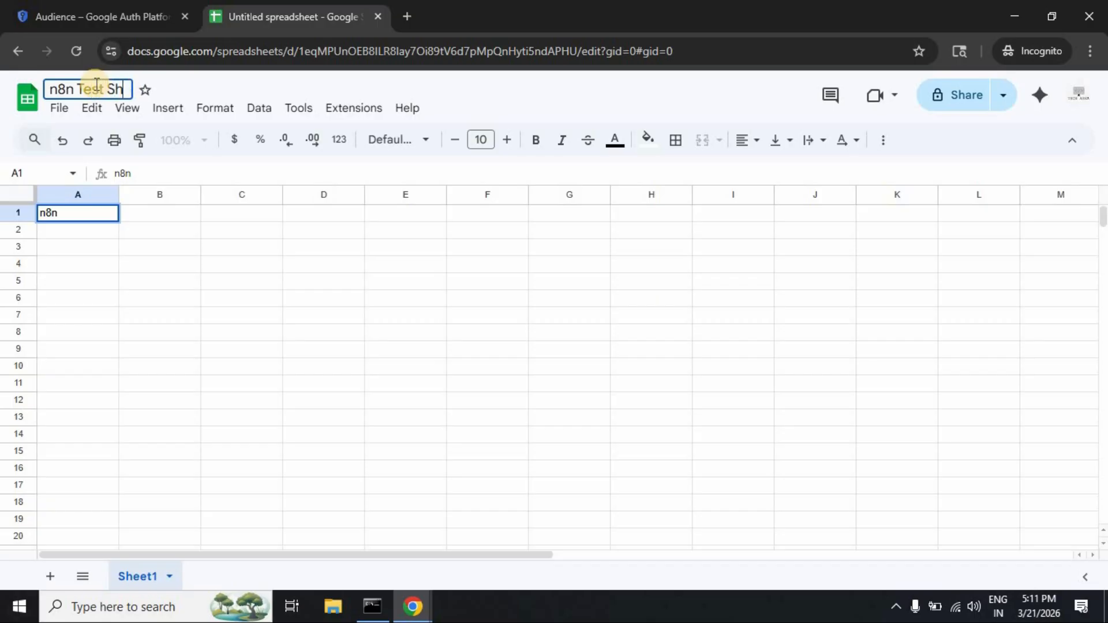
{"action": "type", "text": "eet"}
{"action": "key", "text": "Return"}
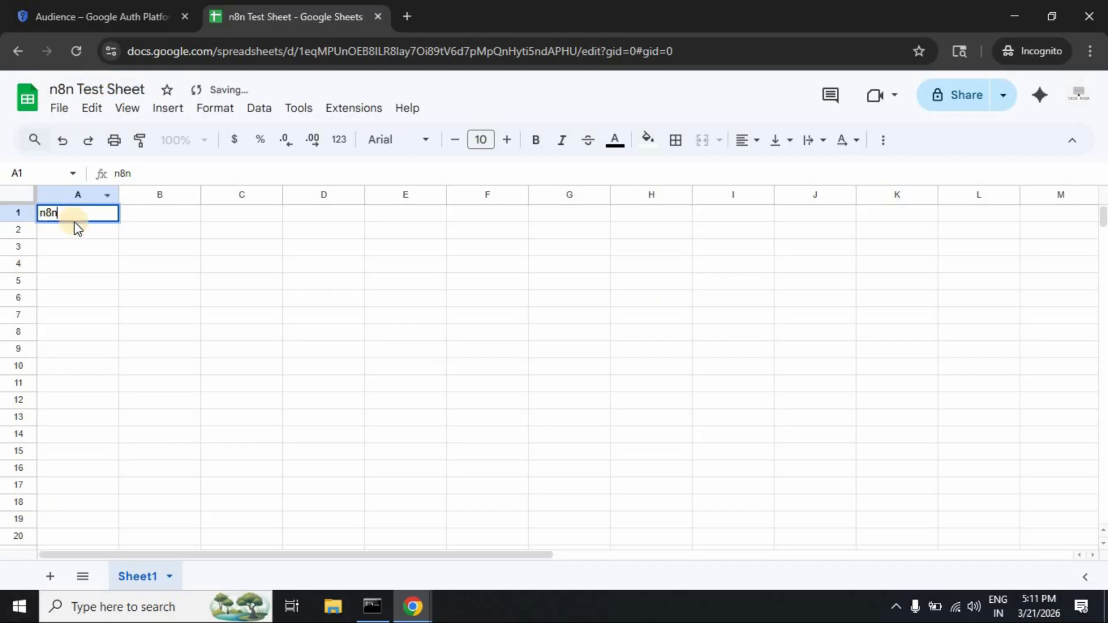
Step: Enter the headers Name, Email and Phone in cells A1 to C1
{"action": "key", "text": "BackSpace"}
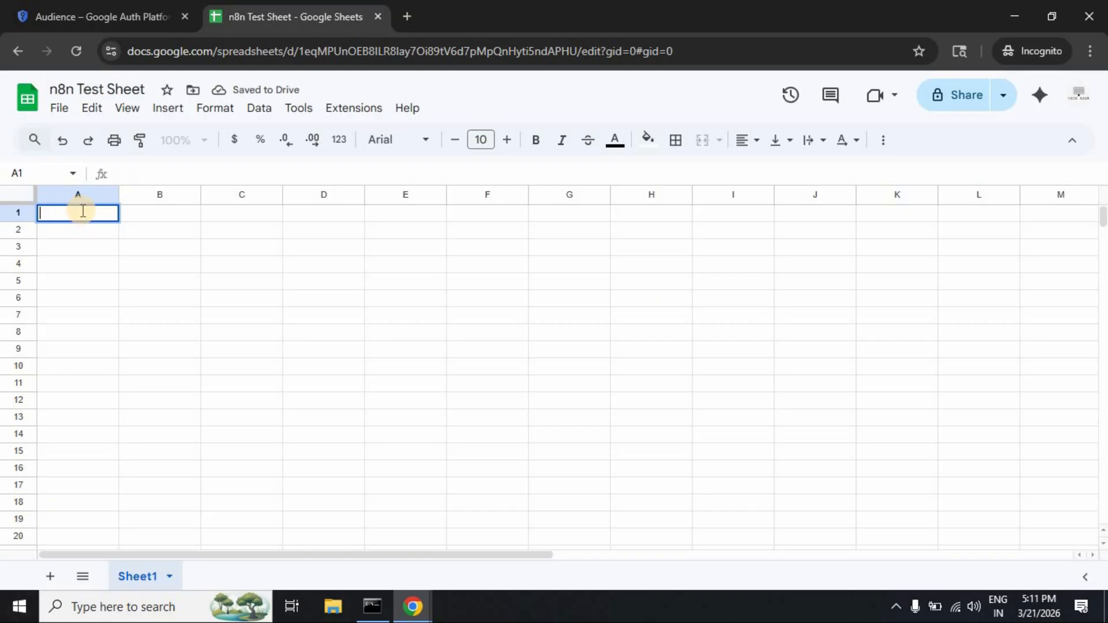
{"action": "key", "text": "BackSpace"}
{"action": "key", "text": "Tab"}
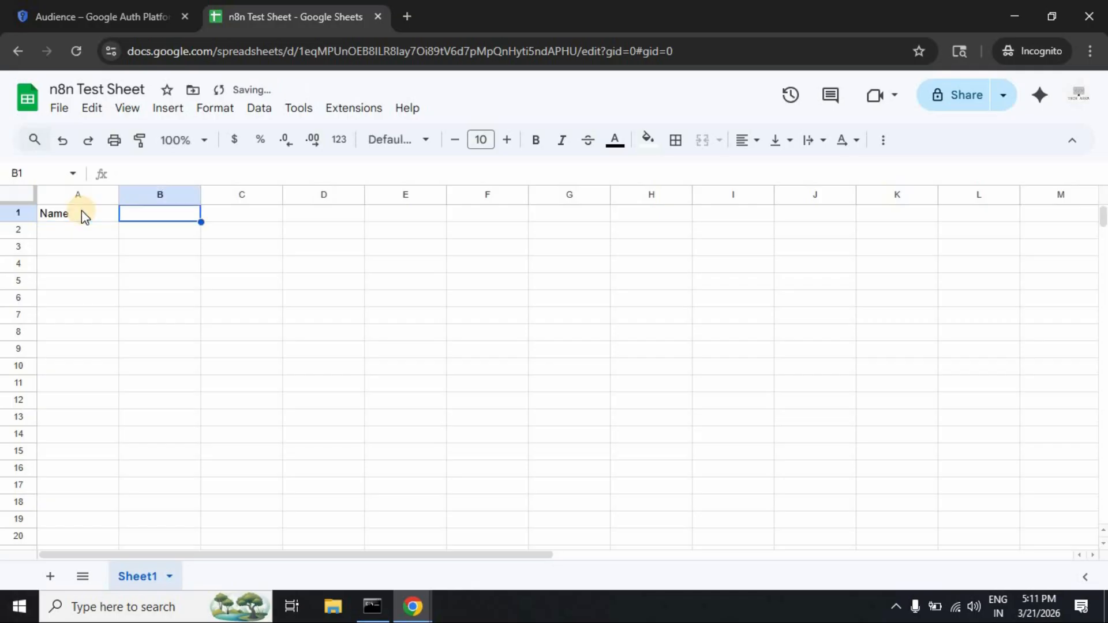
{"action": "type", "text": "Email"}
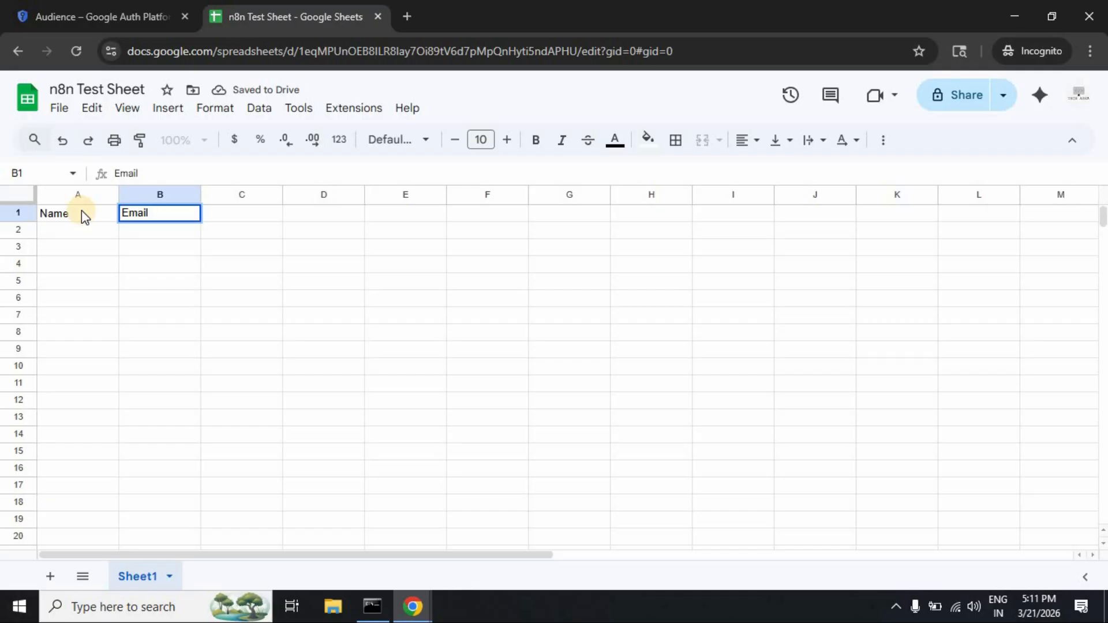
{"action": "key", "text": "Tab"}
{"action": "type", "text": "Pho"}
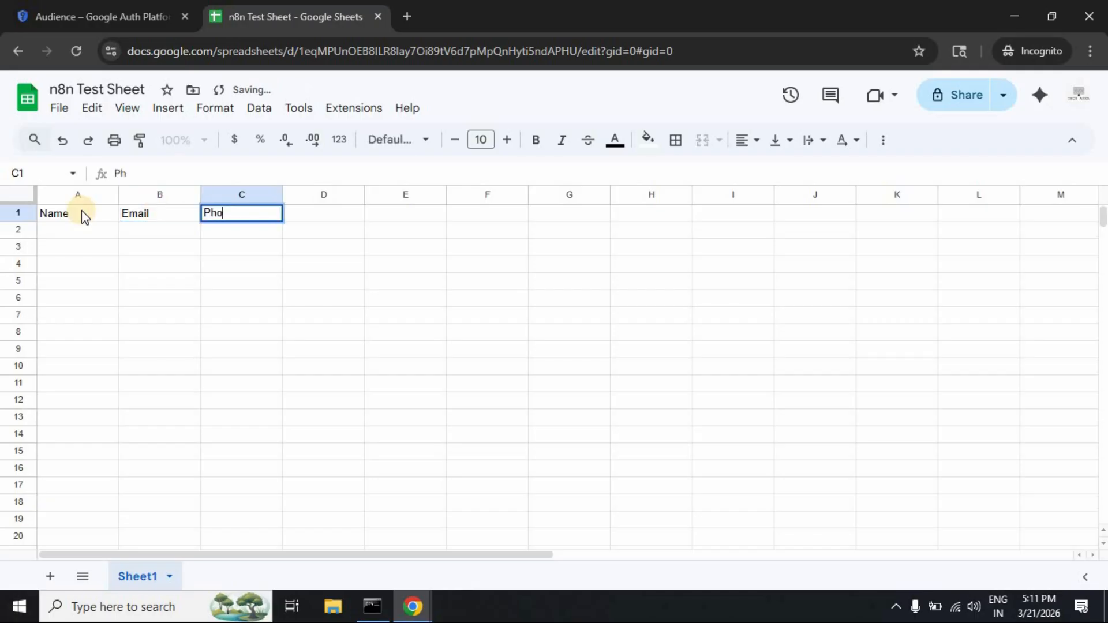
{"action": "type", "text": "ne"}
{"action": "key", "text": "Tab"}
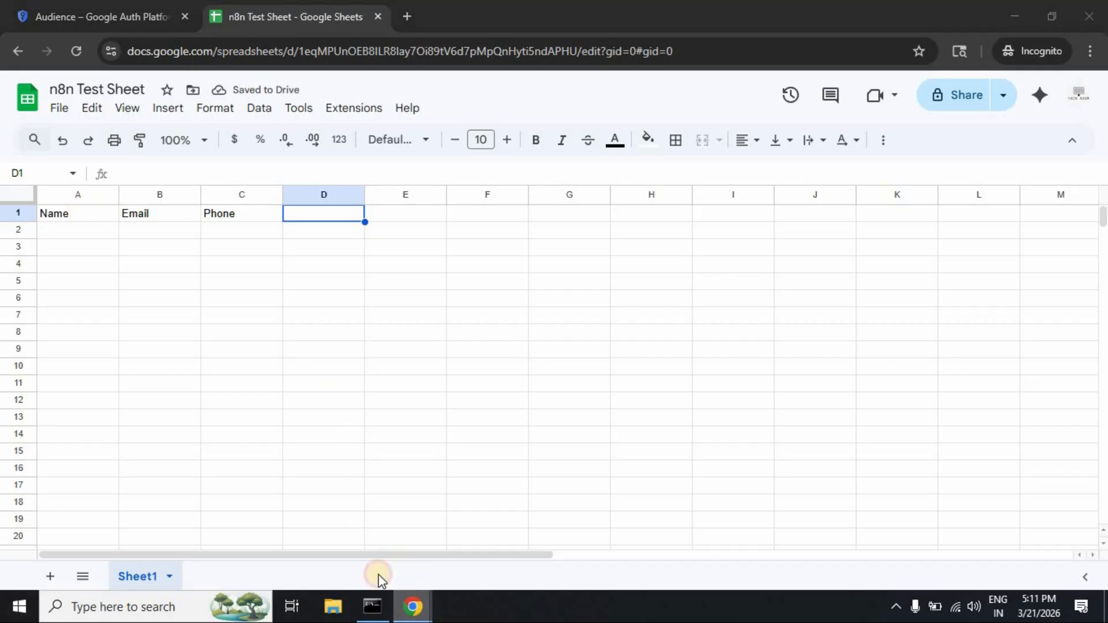
Step: Reopen the Append row in sheet node's settings from the canvas
{"action": "mouse_move", "coordinate": [412, 605]}
{"action": "left_click", "coordinate": [363, 570]}
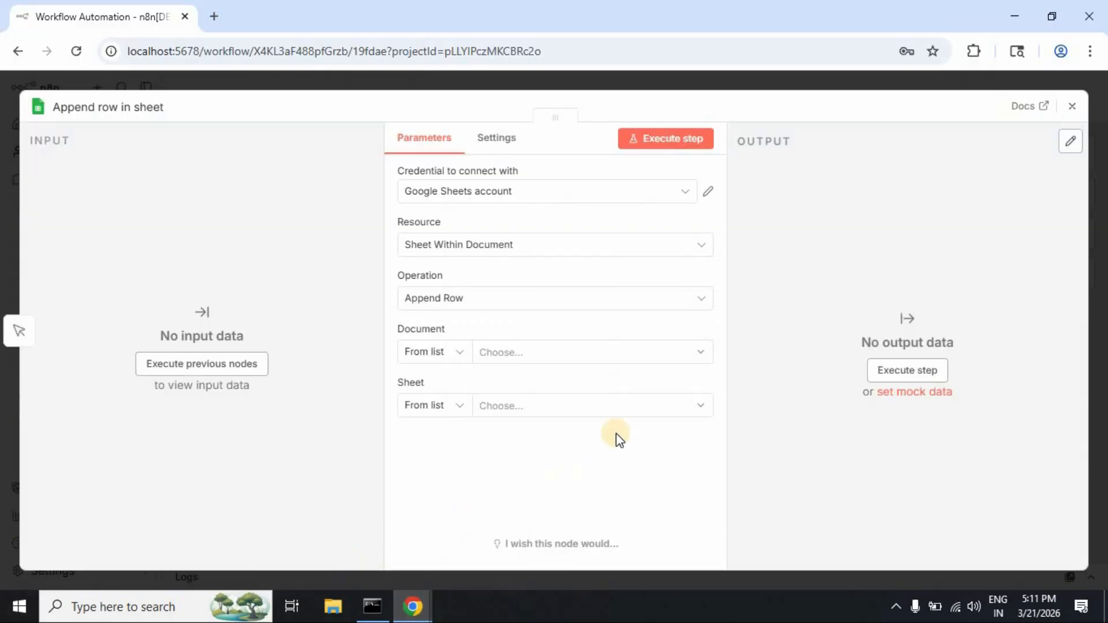
{"action": "left_click", "coordinate": [672, 362]}
{"action": "left_click", "coordinate": [1072, 110]}
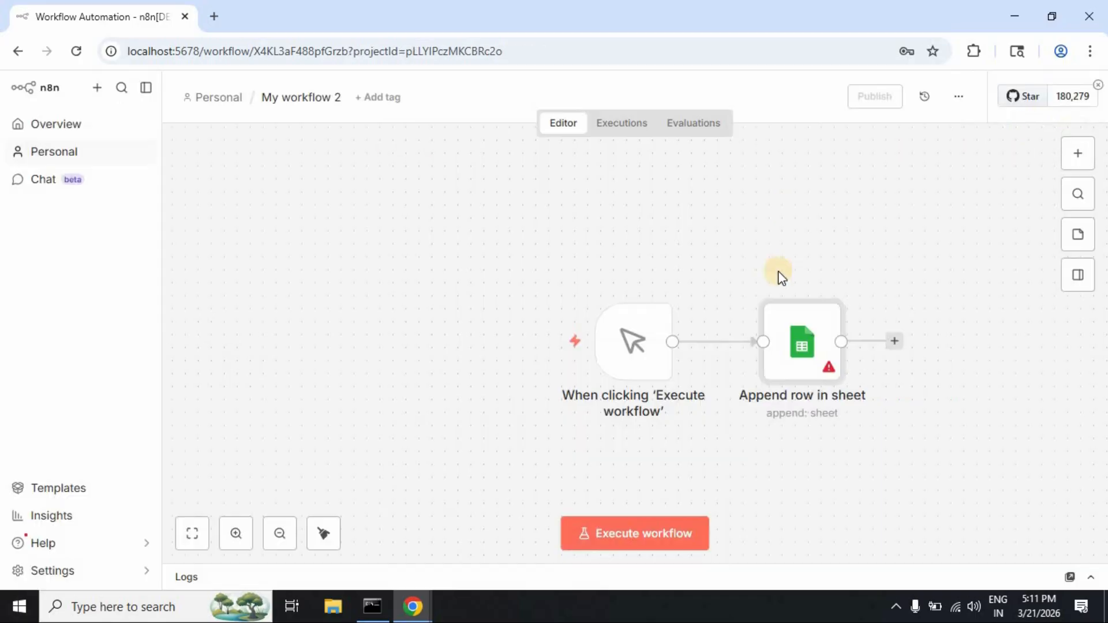
{"action": "left_click", "coordinate": [833, 283]}
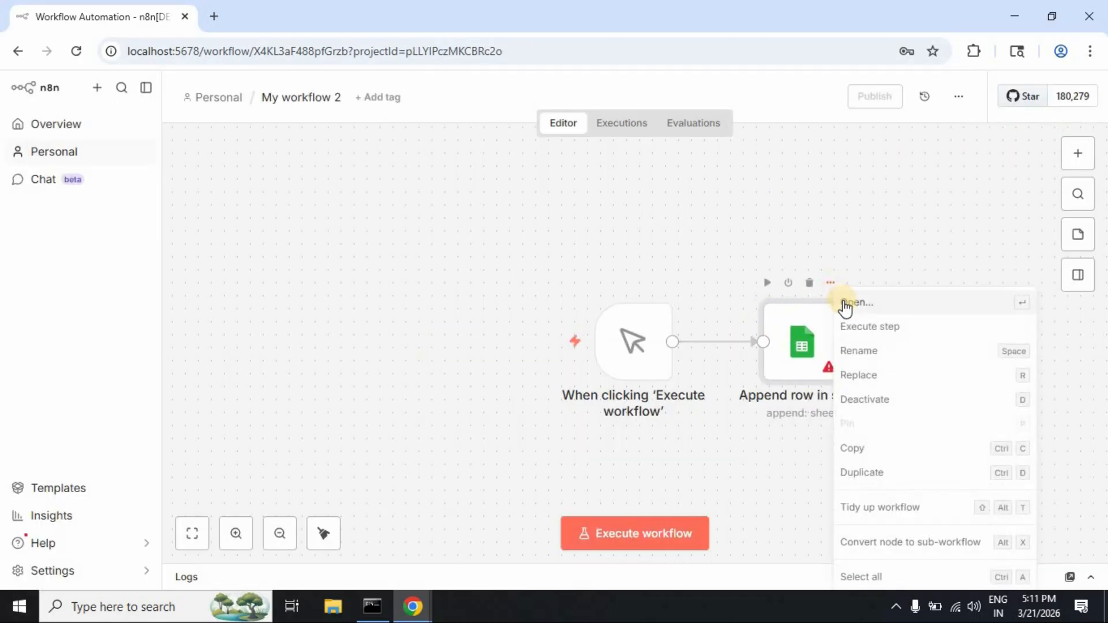
{"action": "left_click", "coordinate": [845, 305]}
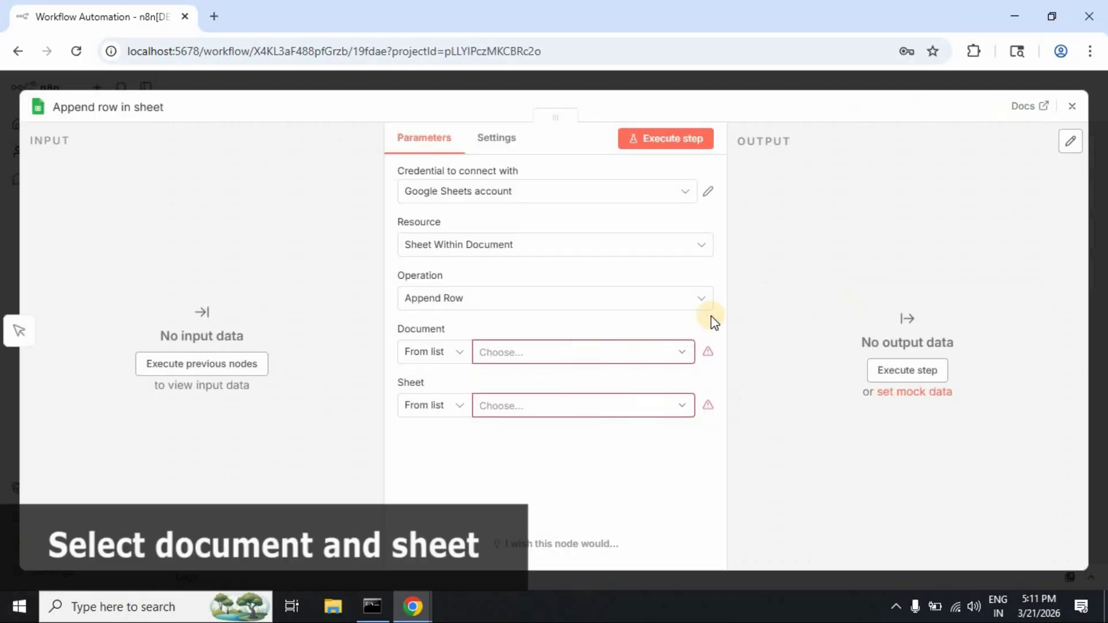
Step: Select n8n Test Sheet as the Document and Sheet1 as the Sheet
{"action": "left_click", "coordinate": [682, 354]}
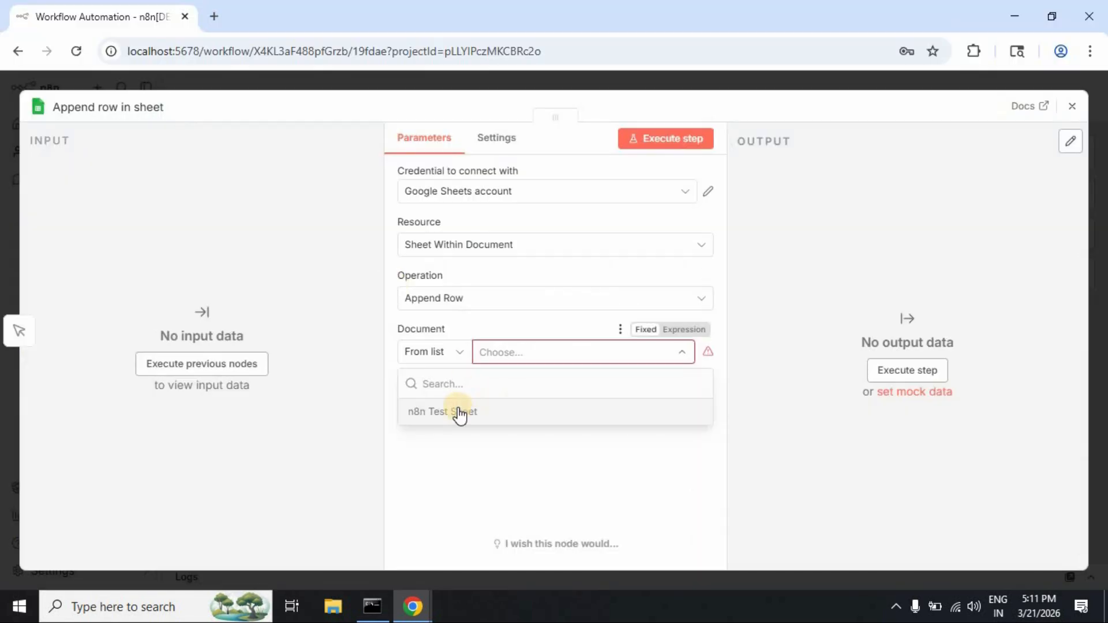
{"action": "left_click", "coordinate": [459, 414]}
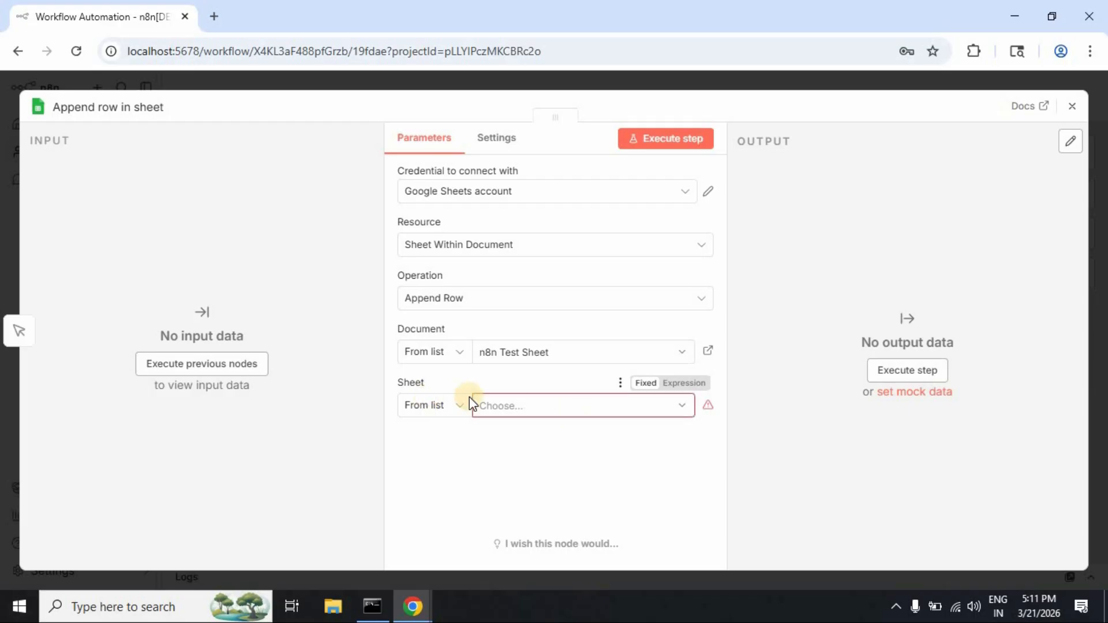
{"action": "key", "text": "alt+Tab"}
{"action": "key", "text": "alt+Tab"}
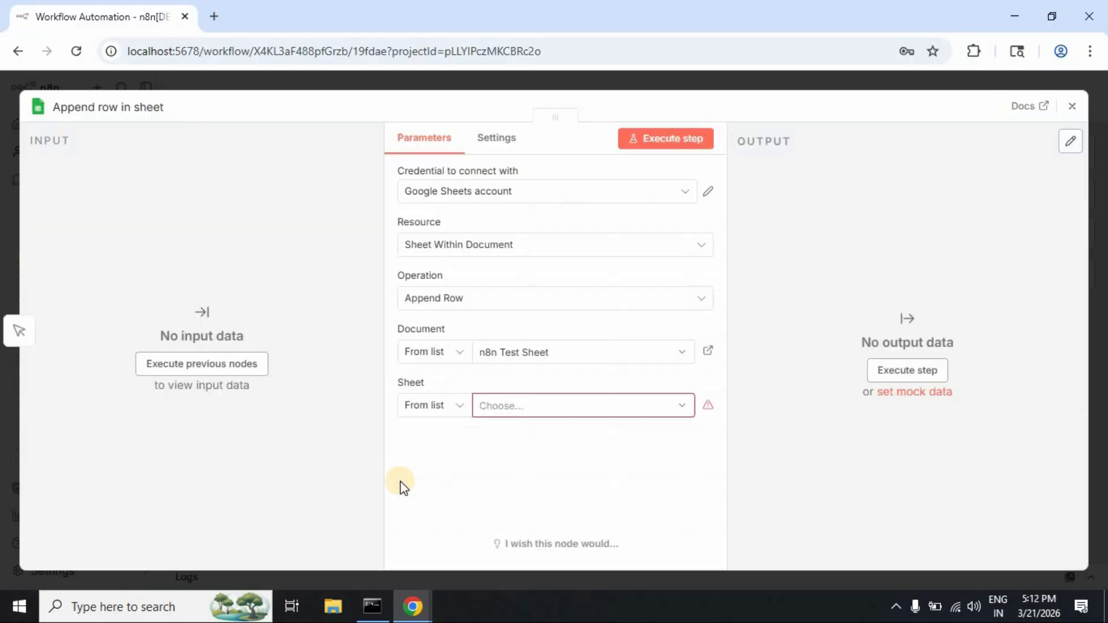
{"action": "left_click", "coordinate": [620, 414]}
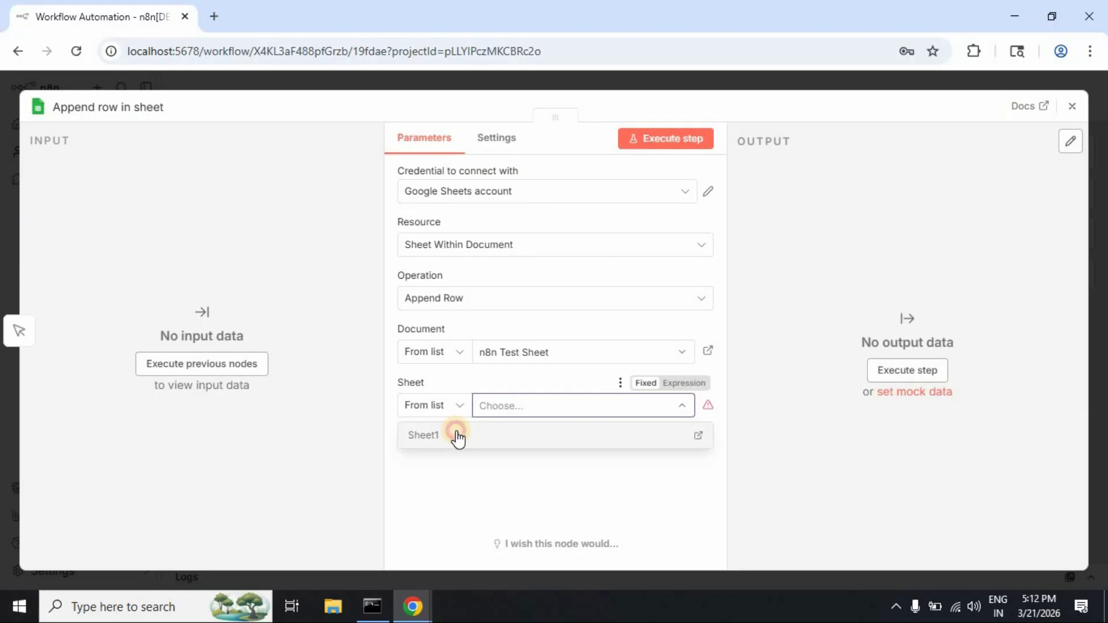
{"action": "left_click", "coordinate": [456, 435]}
{"action": "scroll", "coordinate": [577, 358], "scroll_direction": "down", "scroll_amount": 3}
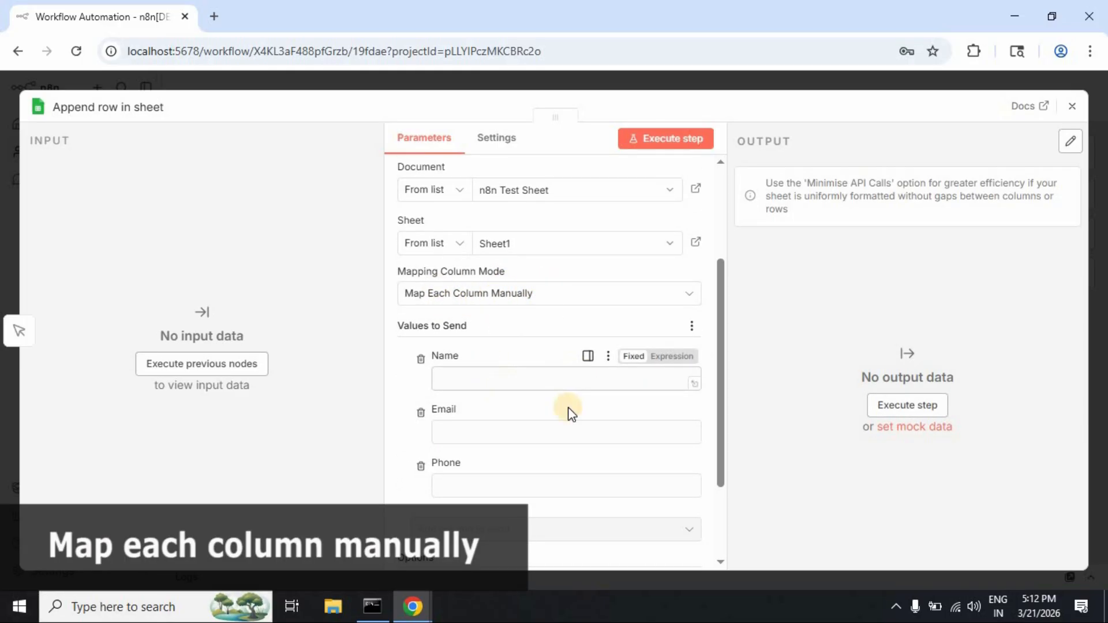
{"action": "scroll", "coordinate": [558, 440], "scroll_direction": "down", "scroll_amount": 2}
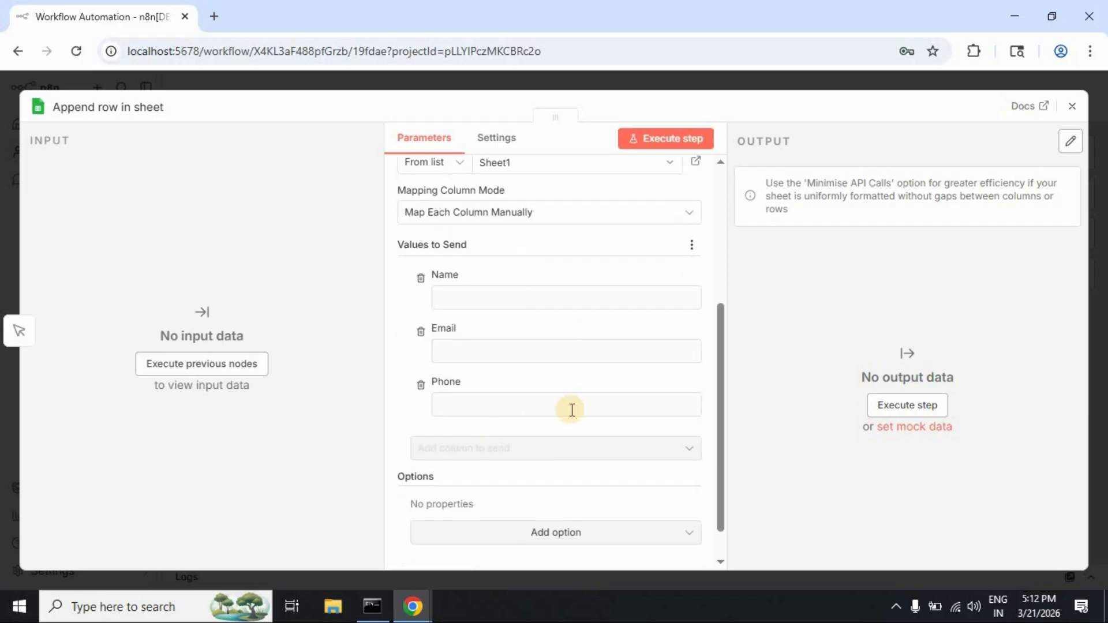
{"action": "scroll", "coordinate": [572, 424], "scroll_direction": "up", "scroll_amount": 2}
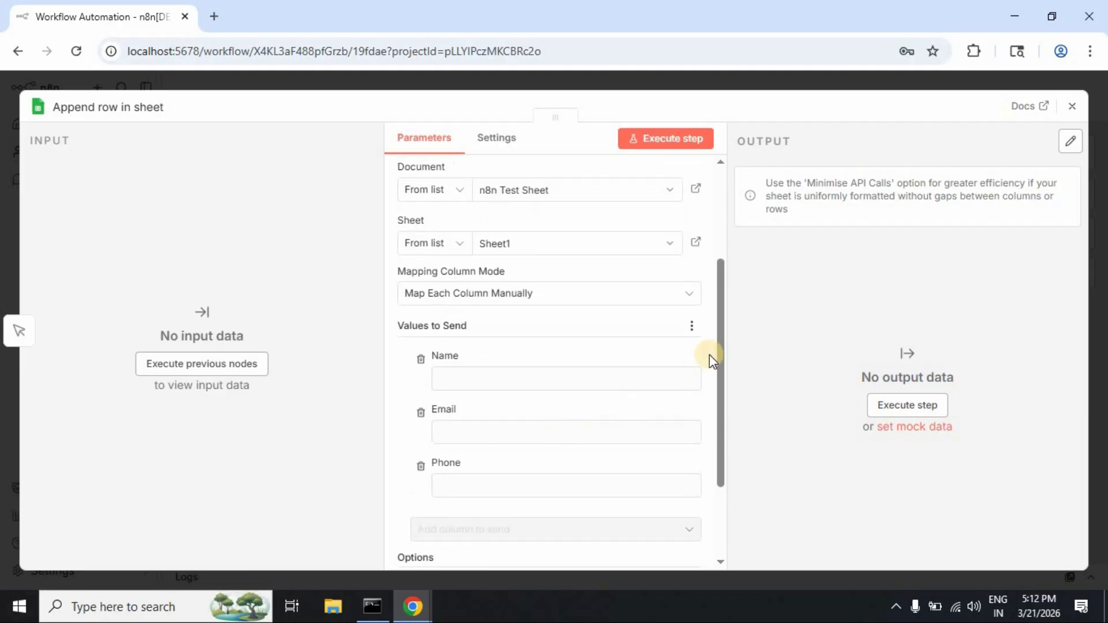
Step: Keep manual column mapping and fill Name, Email and Phone with a sample contact's details
{"action": "left_click", "coordinate": [696, 295]}
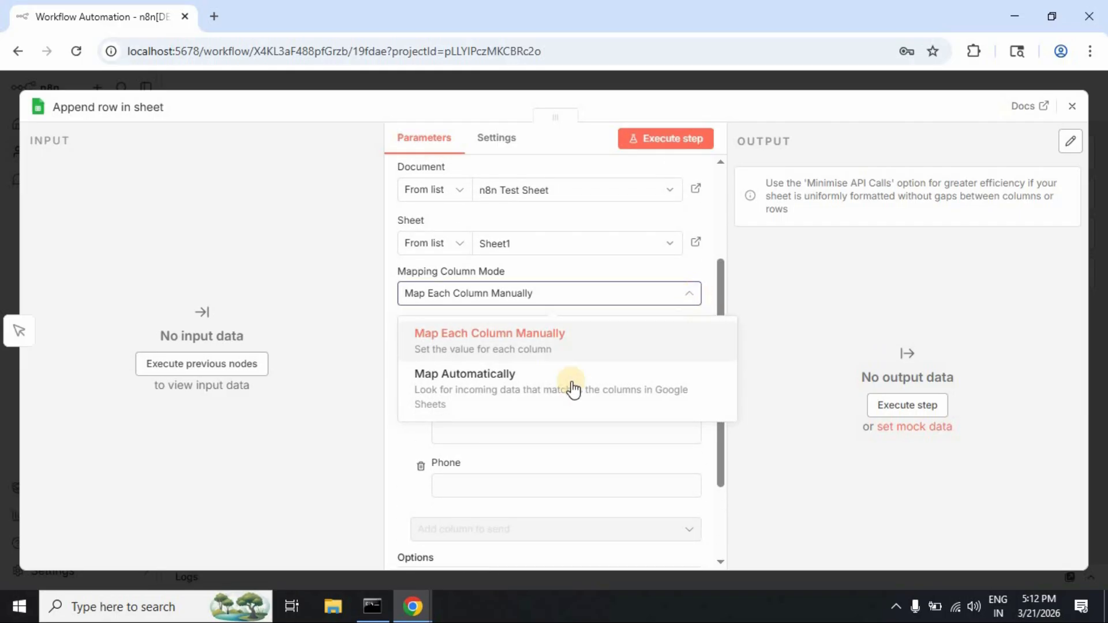
{"action": "left_click", "coordinate": [570, 341]}
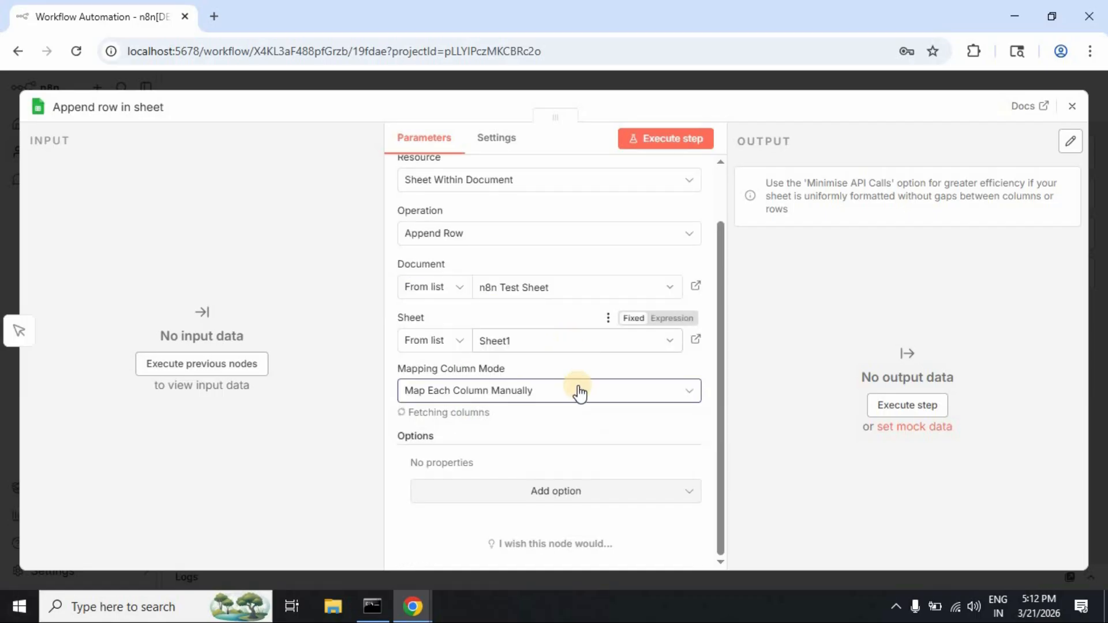
{"action": "scroll", "coordinate": [606, 391], "scroll_direction": "down", "scroll_amount": 2}
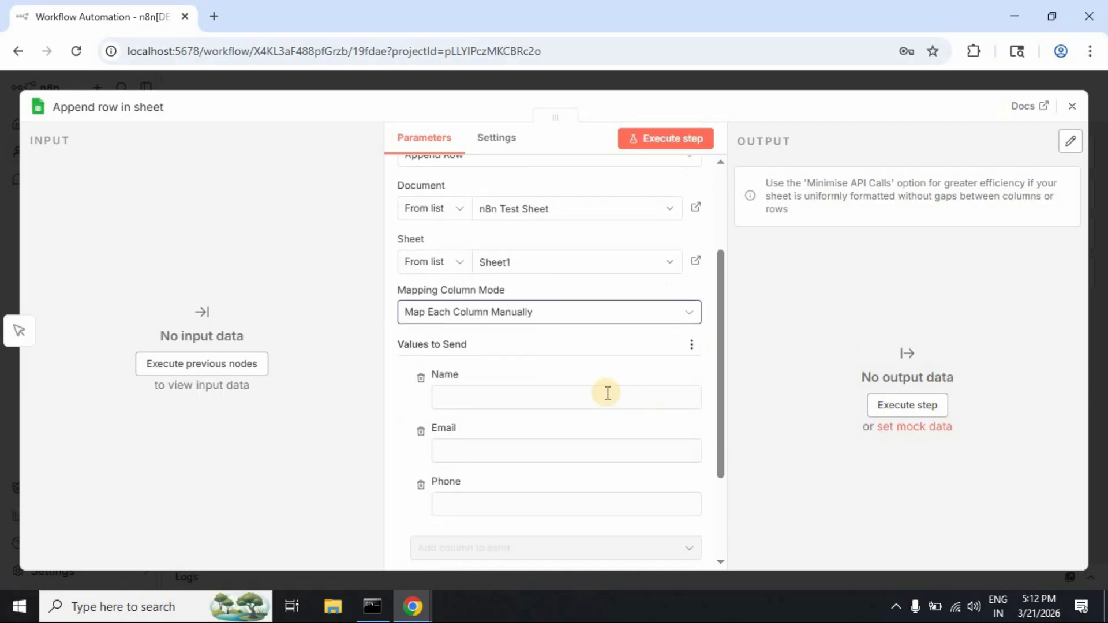
{"action": "left_click", "coordinate": [498, 393]}
{"action": "type", "text": "Jo"}
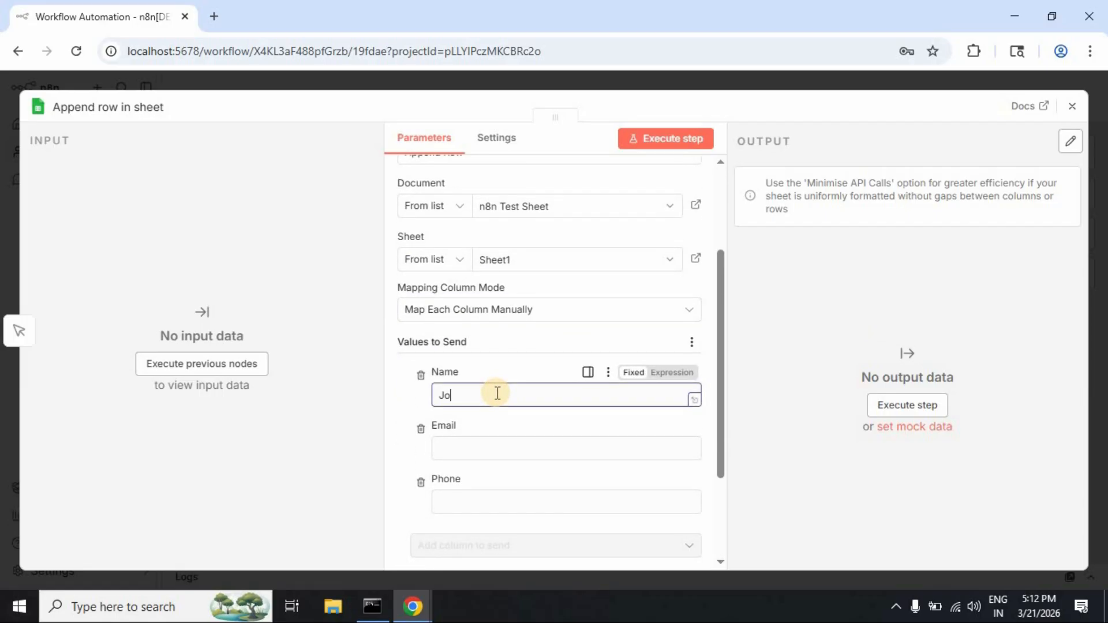
{"action": "type", "text": "hn"}
{"action": "left_click", "coordinate": [490, 448]}
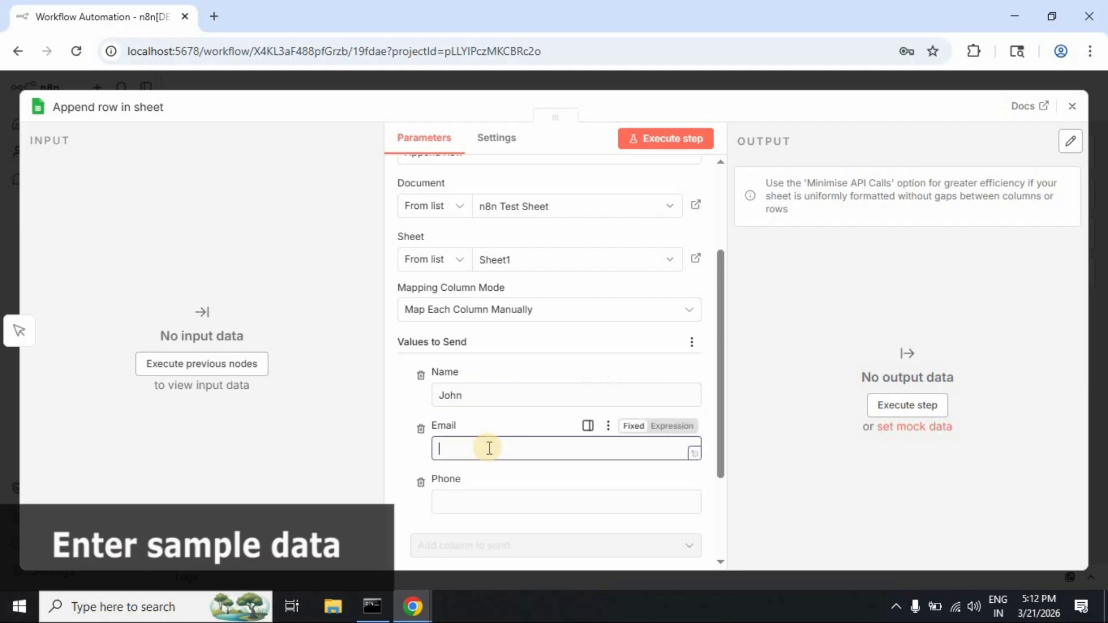
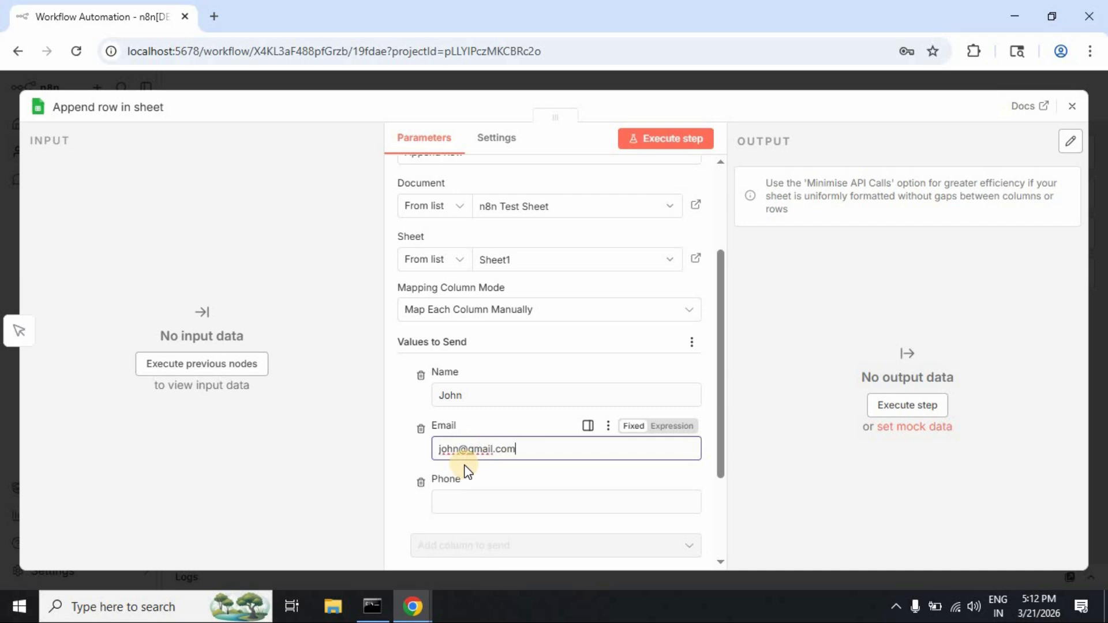
{"action": "left_click", "coordinate": [498, 502]}
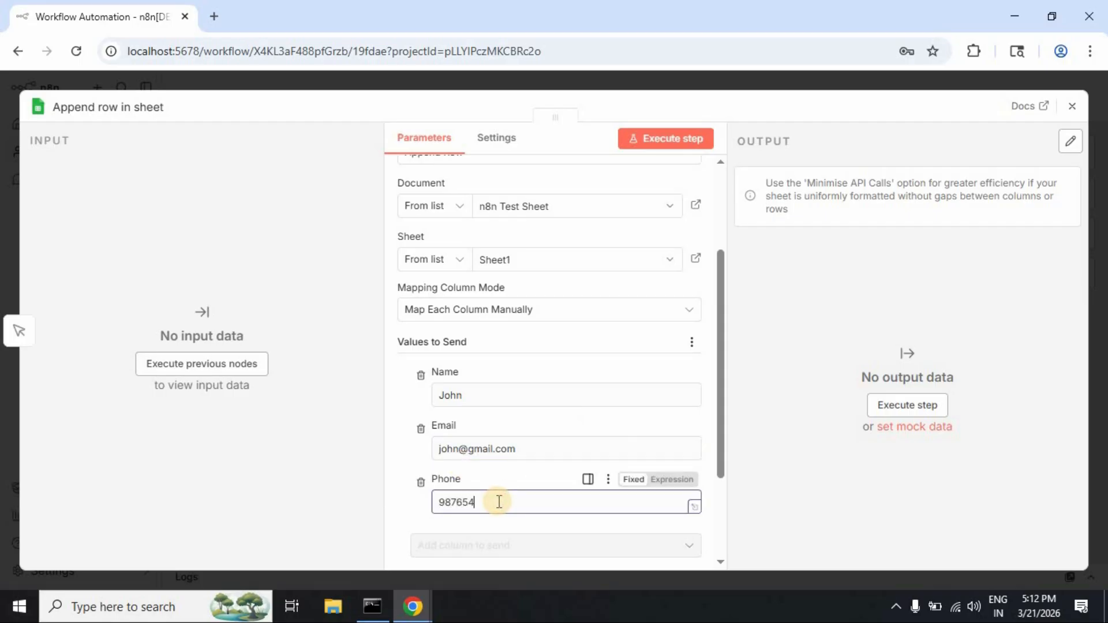
{"action": "type", "text": "9876543210"}
{"action": "scroll", "coordinate": [528, 479], "scroll_direction": "down", "scroll_amount": 3}
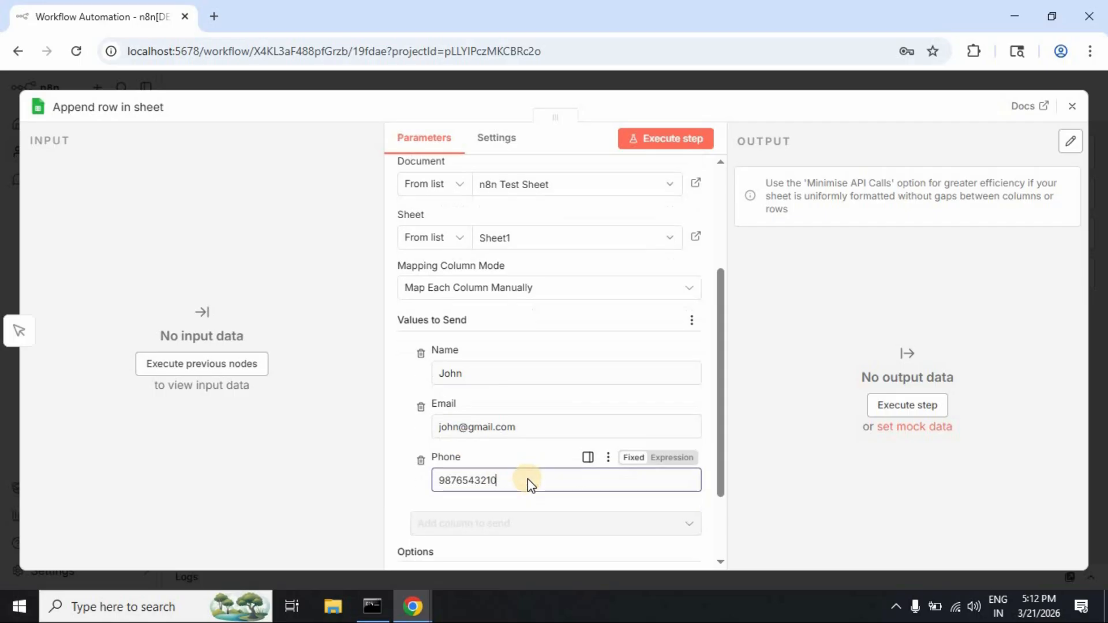
{"action": "left_click", "coordinate": [757, 438]}
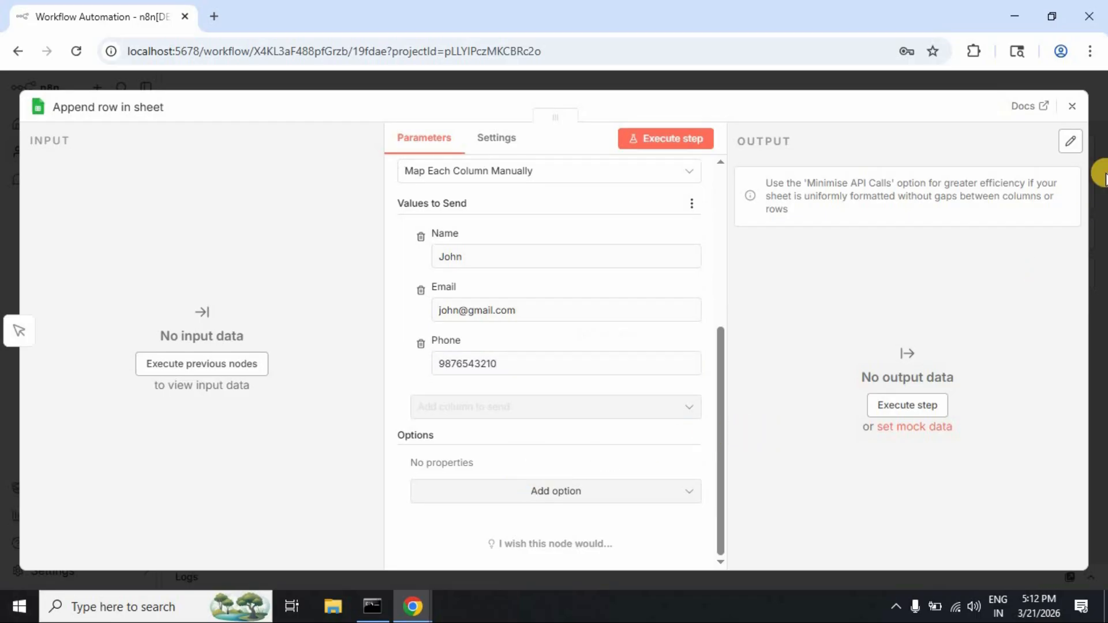
{"action": "left_click", "coordinate": [1075, 110]}
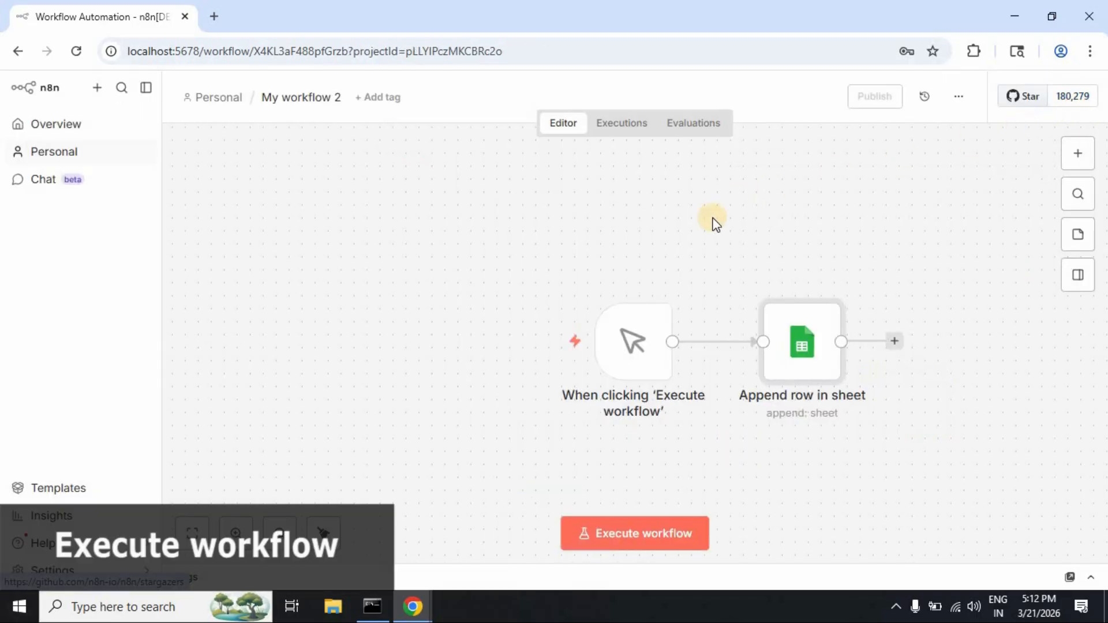
Step: Execute the workflow and dismiss the success notification
{"action": "mouse_move", "coordinate": [625, 351]}
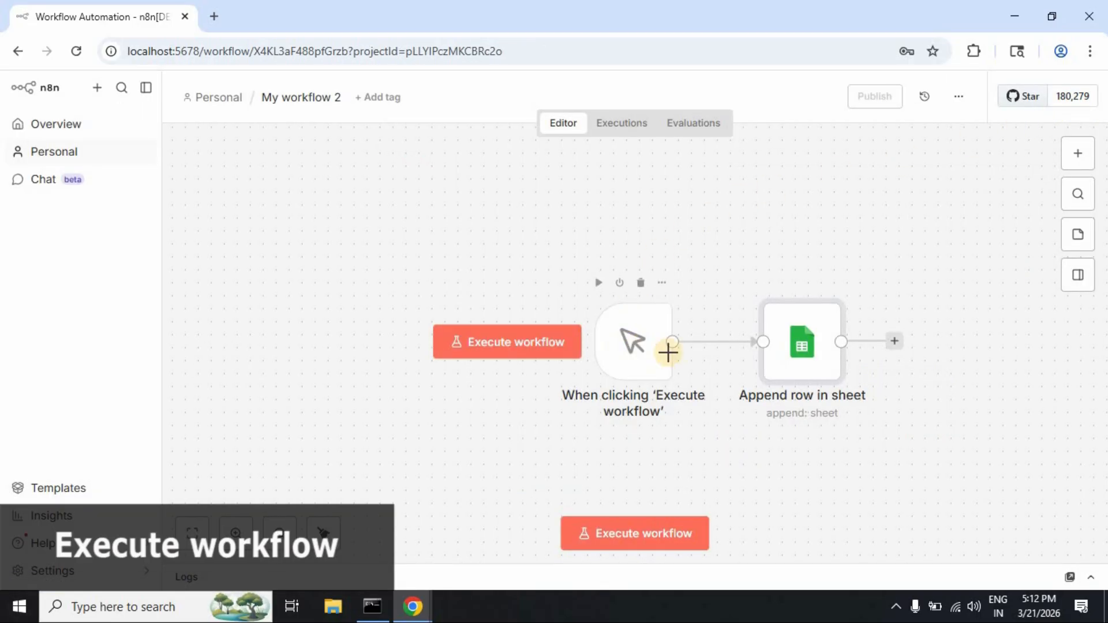
{"action": "left_click", "coordinate": [653, 540]}
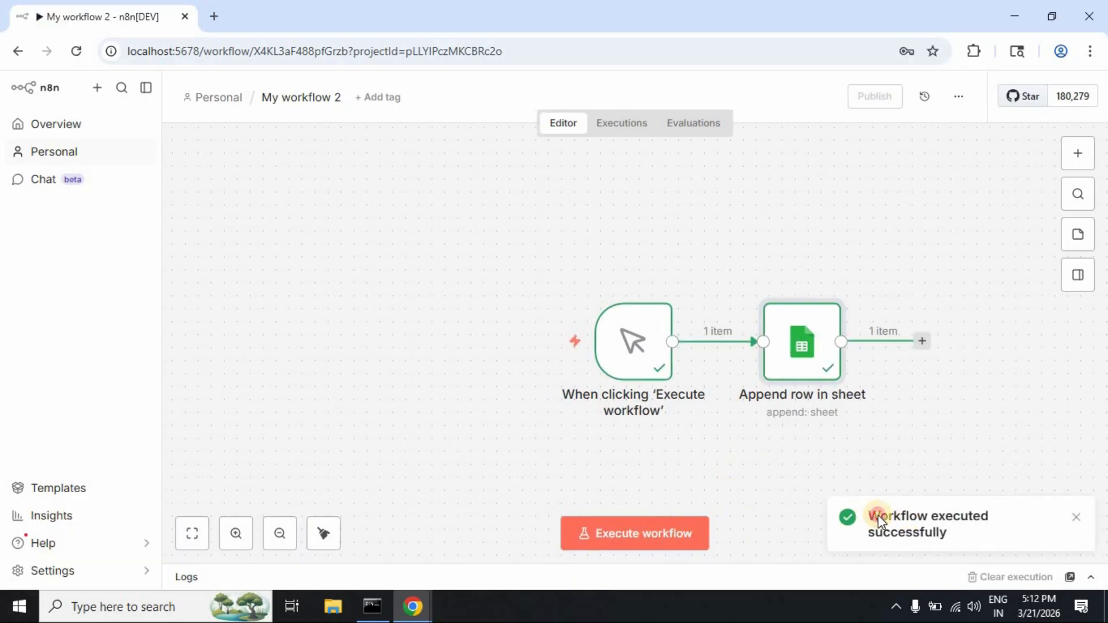
{"action": "left_click_drag", "start_coordinate": [878, 515], "coordinate": [958, 529]}
{"action": "left_click", "coordinate": [1076, 518]}
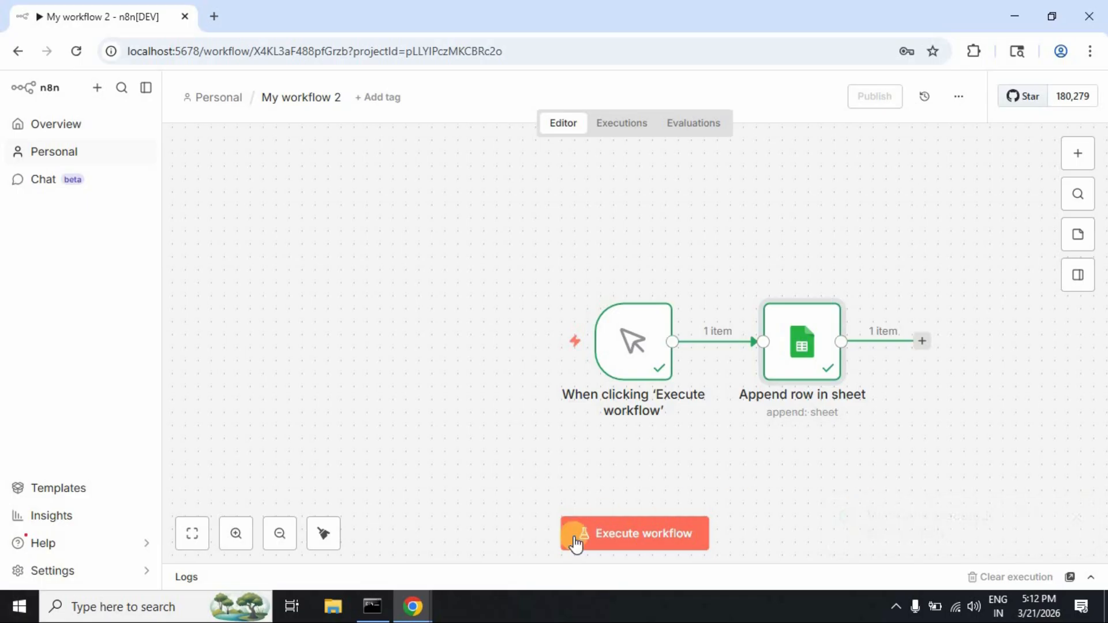
Step: Verify the new contact in row 2 of the sheet, then open n8n's Personal workflows list
{"action": "mouse_move", "coordinate": [412, 606]}
{"action": "left_click", "coordinate": [466, 561]}
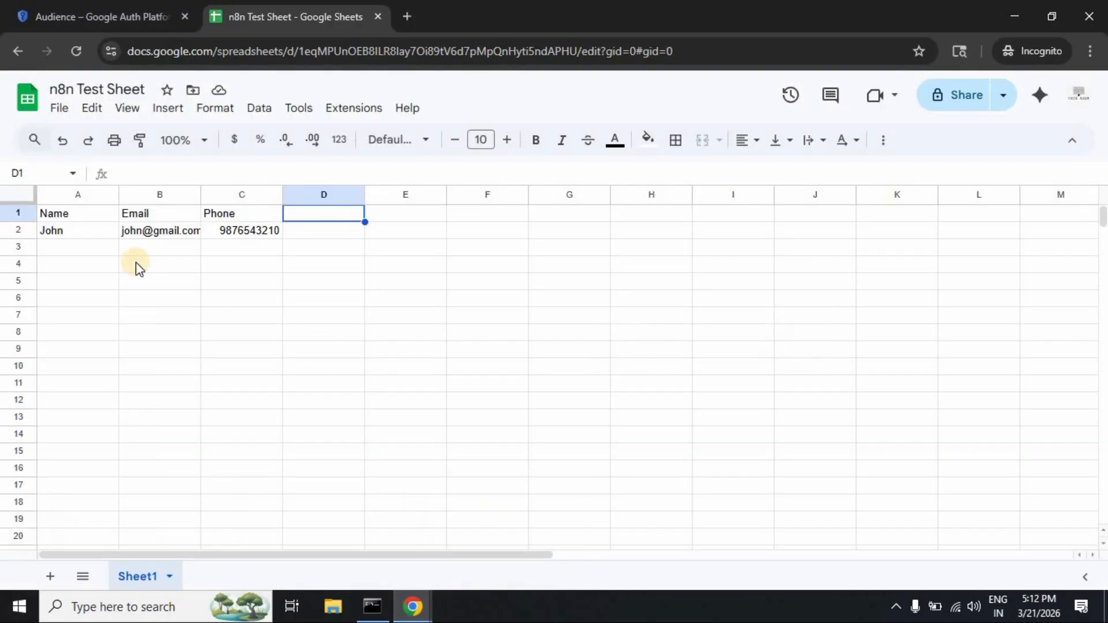
{"action": "left_click", "coordinate": [79, 229]}
{"action": "left_click", "coordinate": [138, 232]}
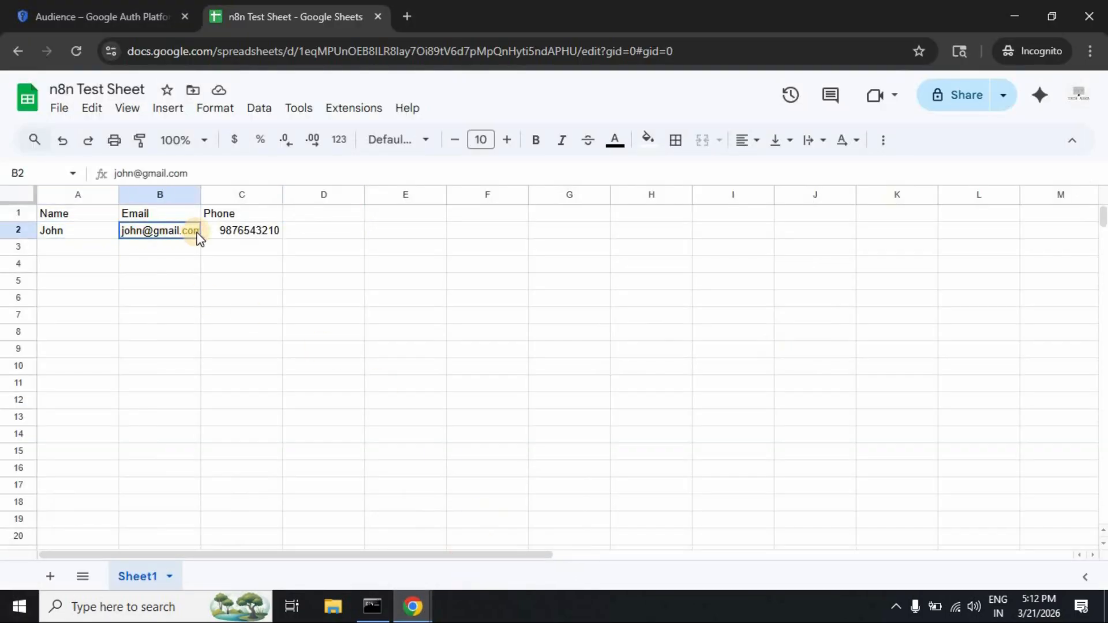
{"action": "left_click", "coordinate": [227, 234]}
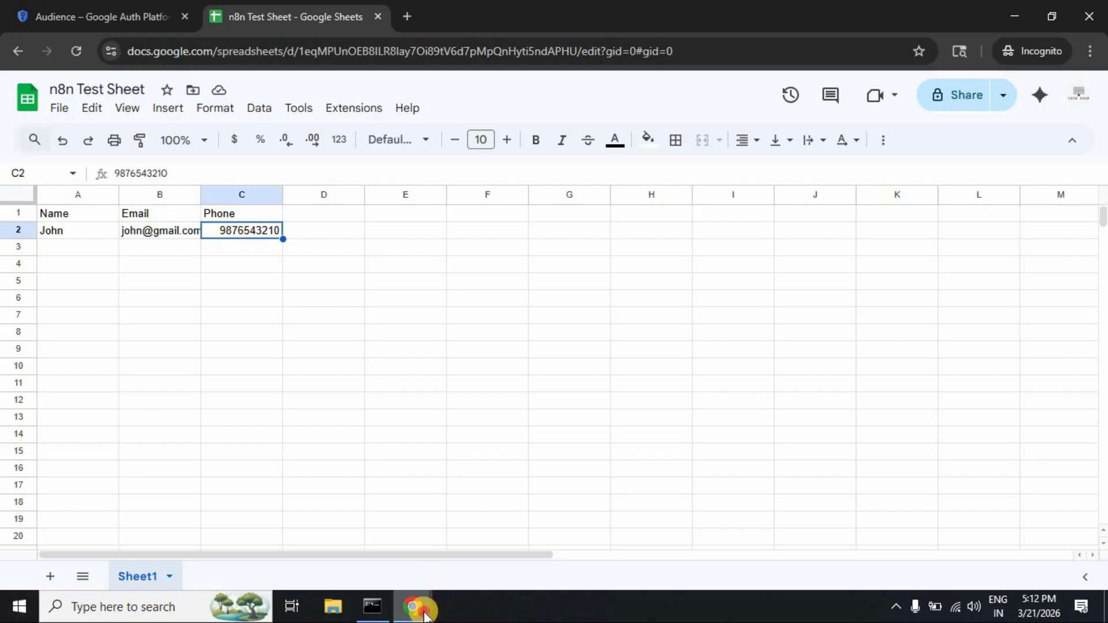
{"action": "mouse_move", "coordinate": [425, 612]}
{"action": "left_click", "coordinate": [366, 564]}
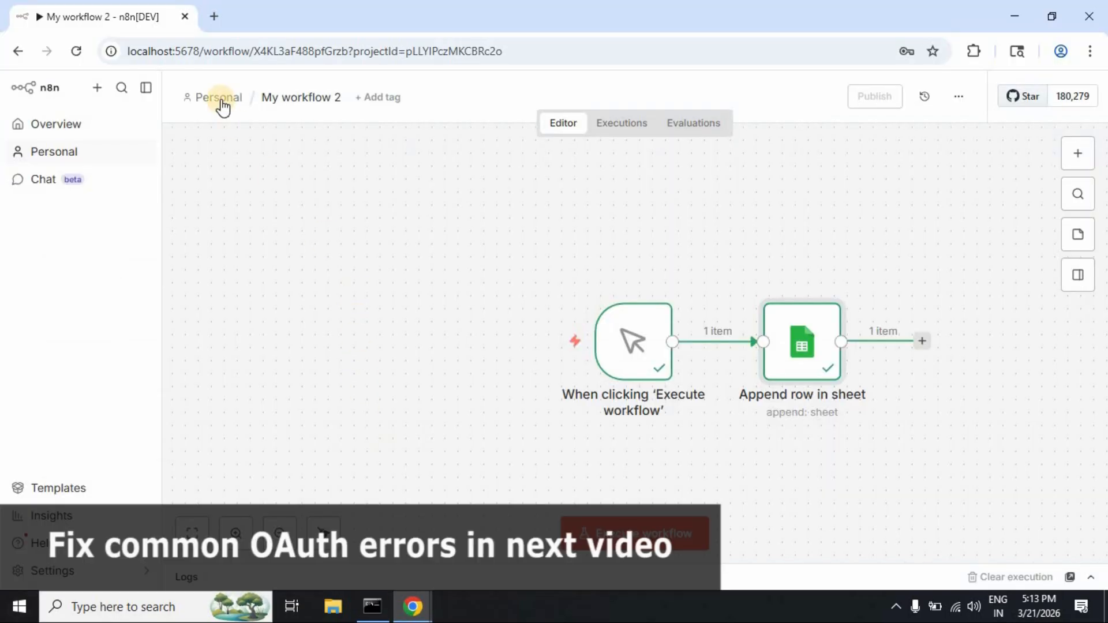
{"action": "left_click", "coordinate": [222, 99]}
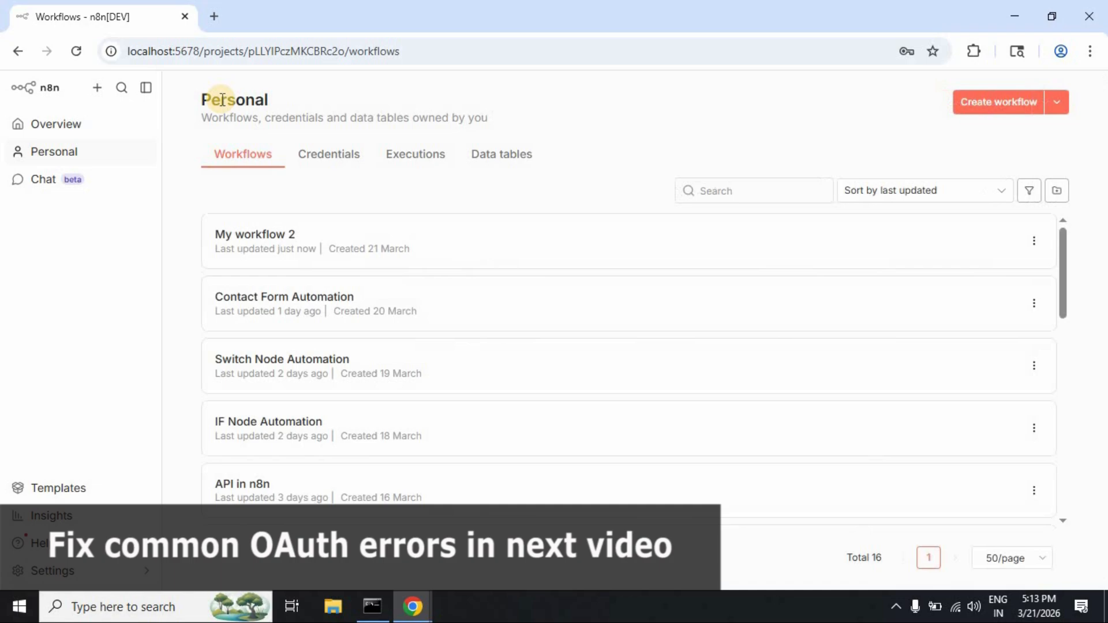